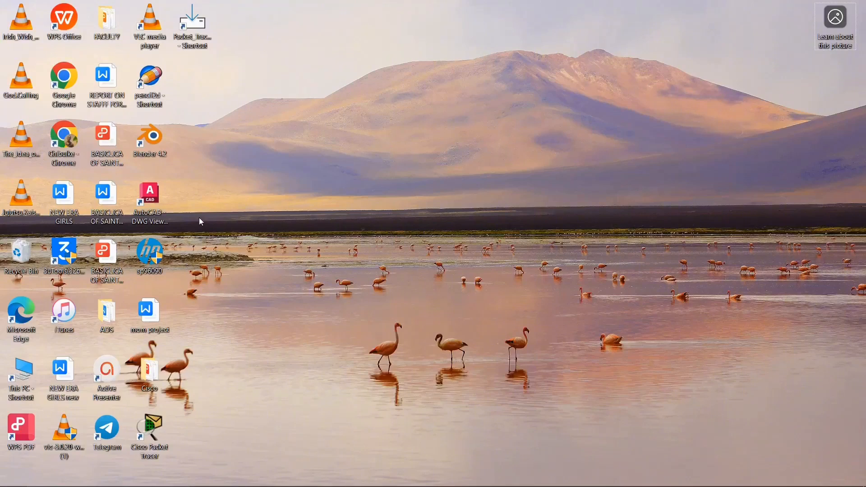
Step: Launch Cisco Packet Tracer, place an ISR4331 router in the upper middle of the logical workspace, and close its configuration window
double_click(166, 441)
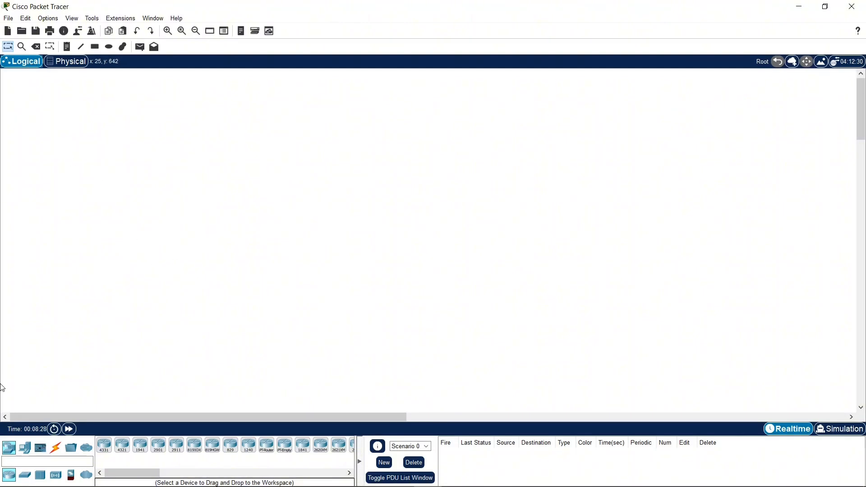
click(105, 446)
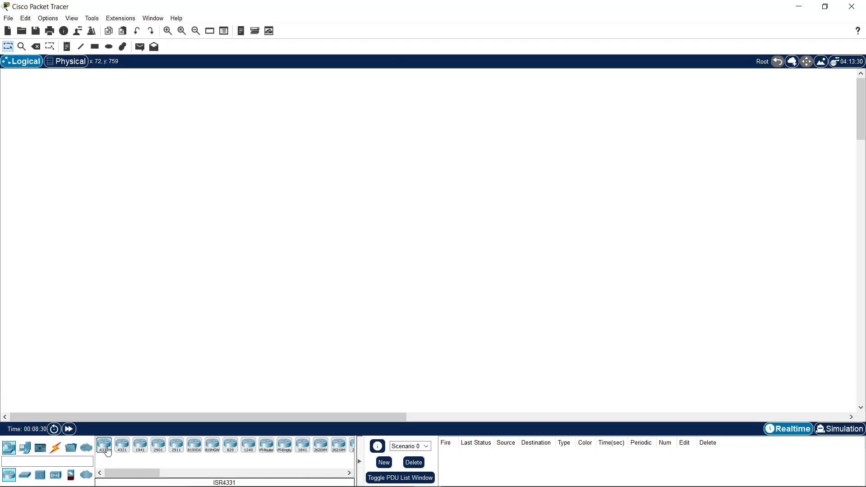
click(390, 79)
drag(396, 82, 397, 185)
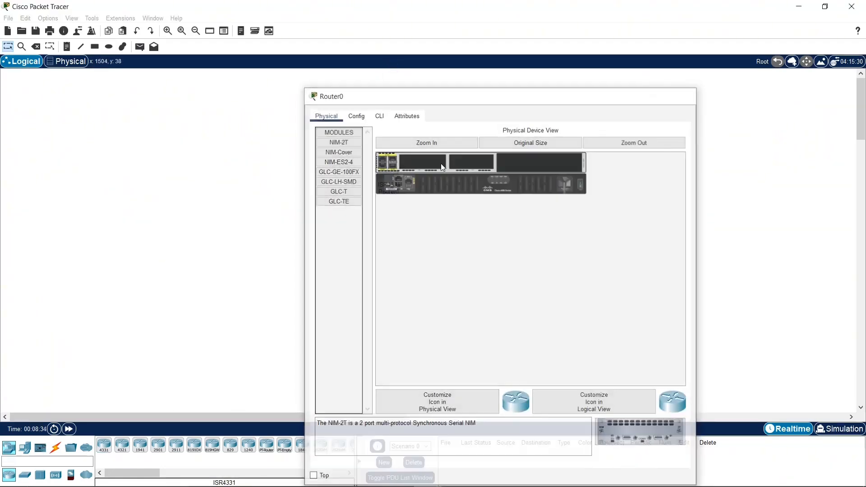
click(685, 94)
mouse_move(401, 193)
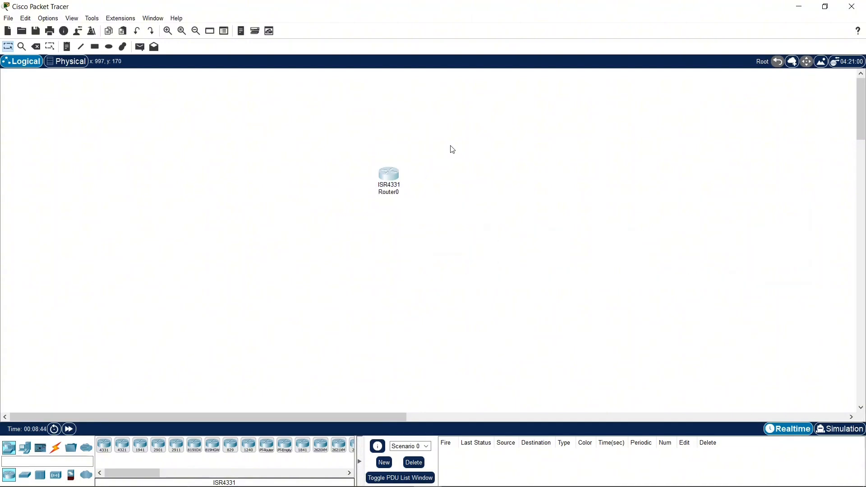
Step: Switch to the physical view and go through Home City and Corporate Office into the Main Wiring Closet to examine the rack
click(72, 64)
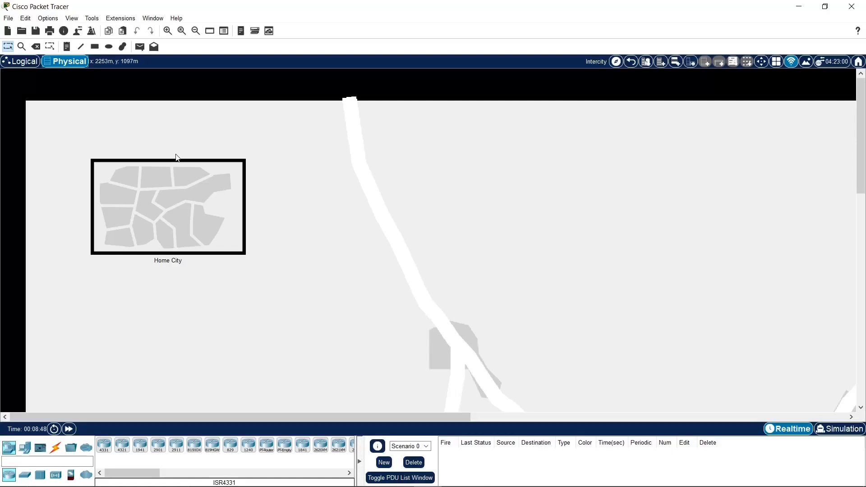
click(183, 176)
click(182, 174)
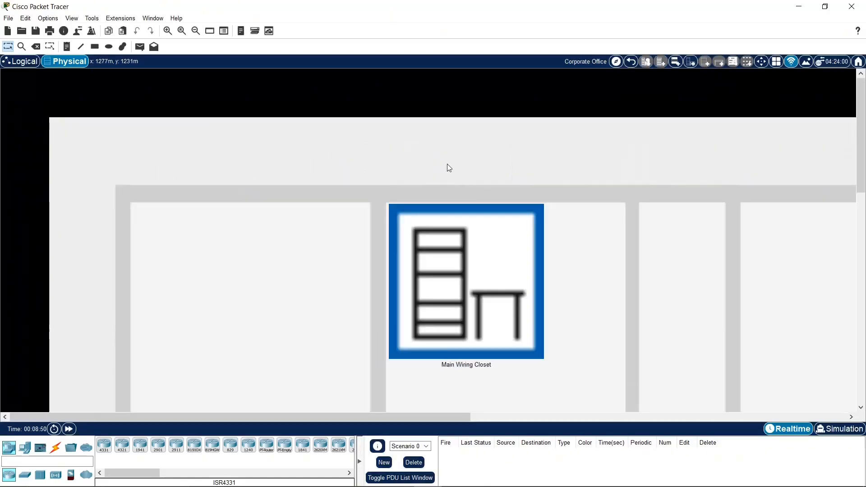
scroll(482, 280, down, 3)
click(482, 180)
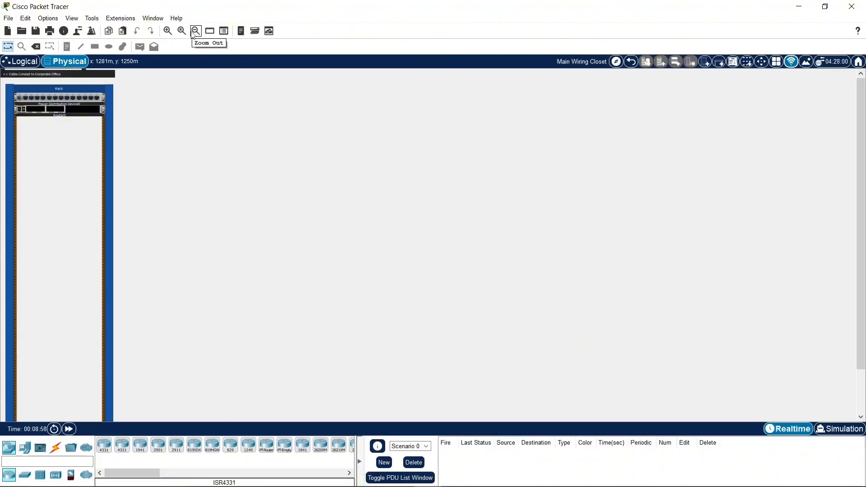
click(168, 31)
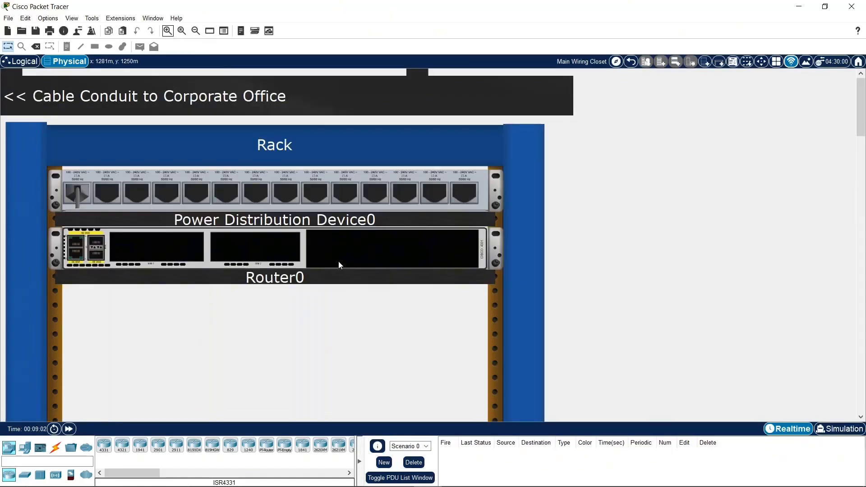
mouse_move(339, 263)
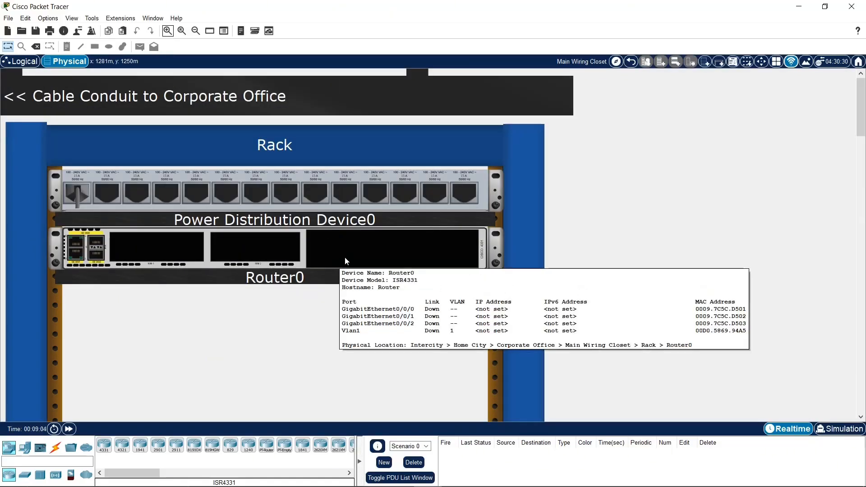
Step: Inspect the front and the rear of Router0 in the rack
right_click(346, 261)
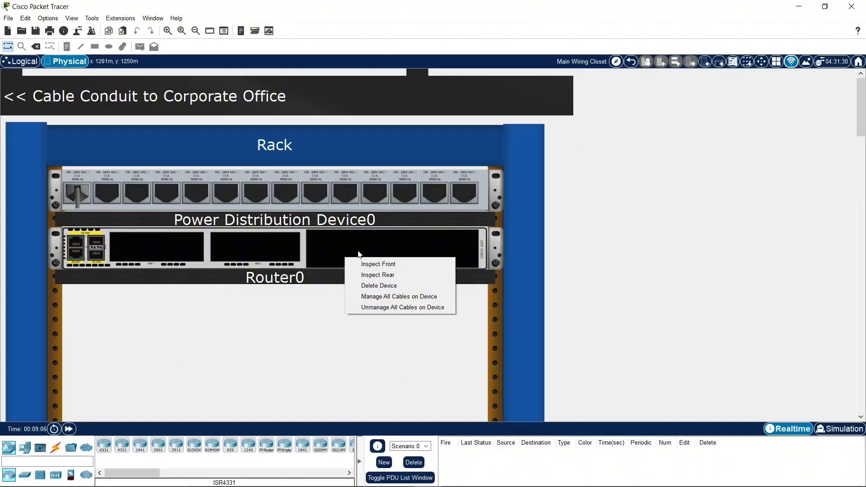
click(377, 266)
right_click(382, 246)
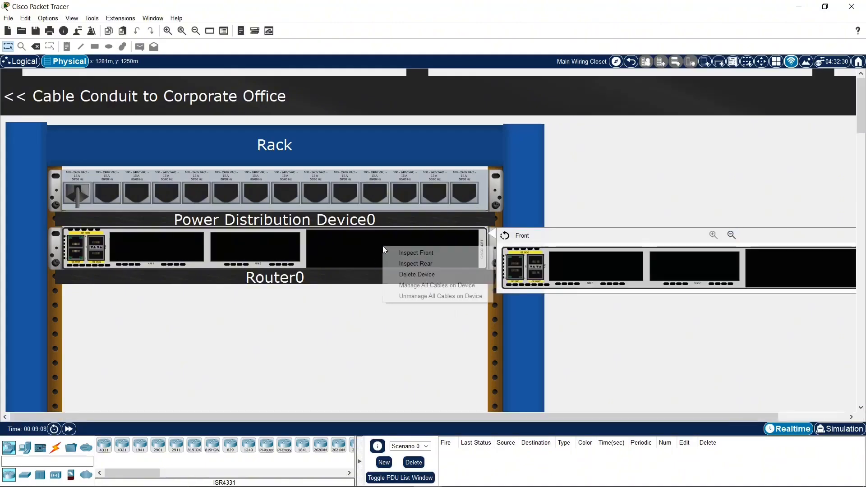
click(397, 264)
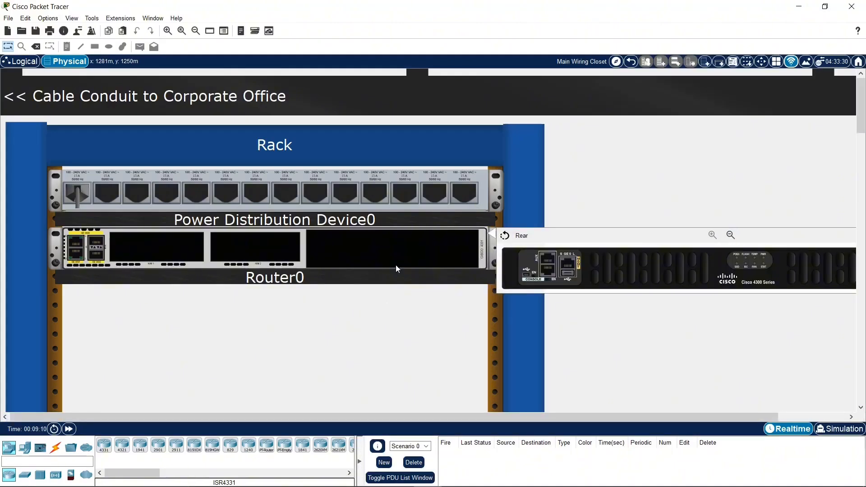
Step: Delete Router0 from the rack in the Main Wiring Closet
right_click(413, 256)
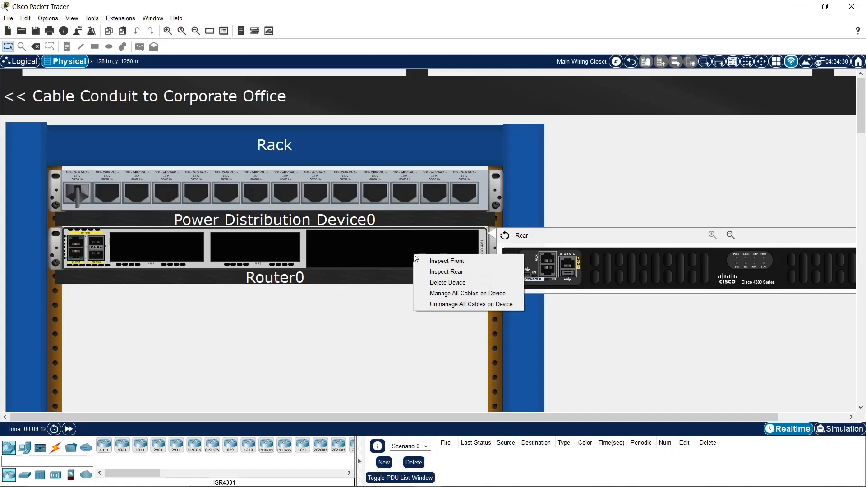
click(440, 282)
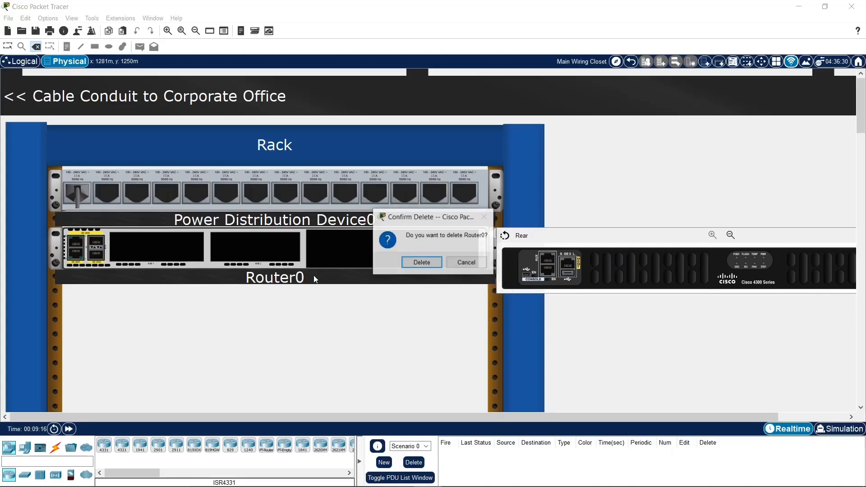
click(409, 261)
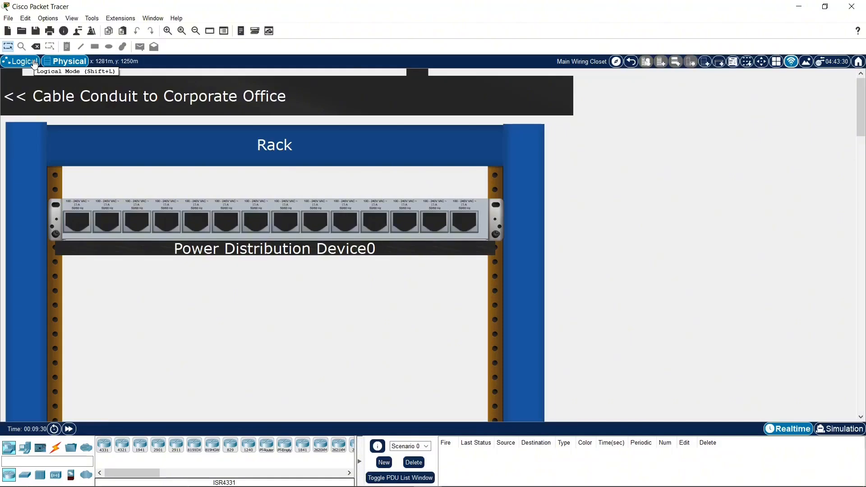
Step: Return to the logical view and place a PT-Empty router, an 1841 router and a PT-Switch in the workspace
click(34, 63)
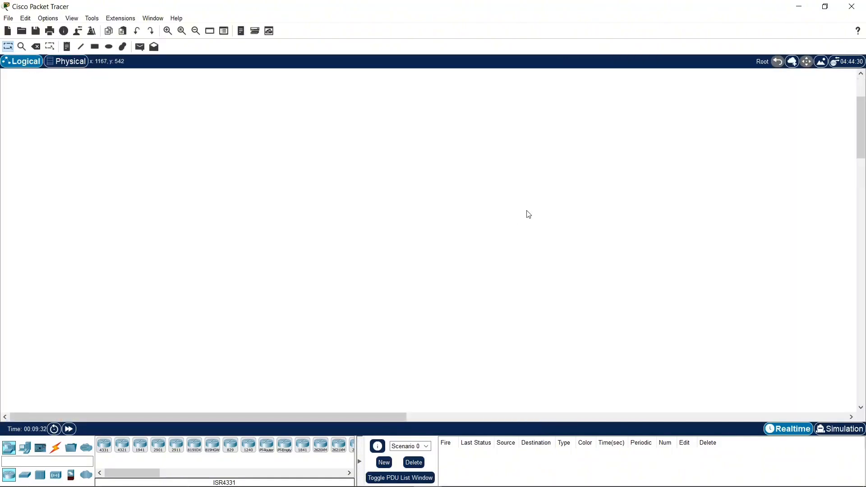
scroll(527, 211, up, 3)
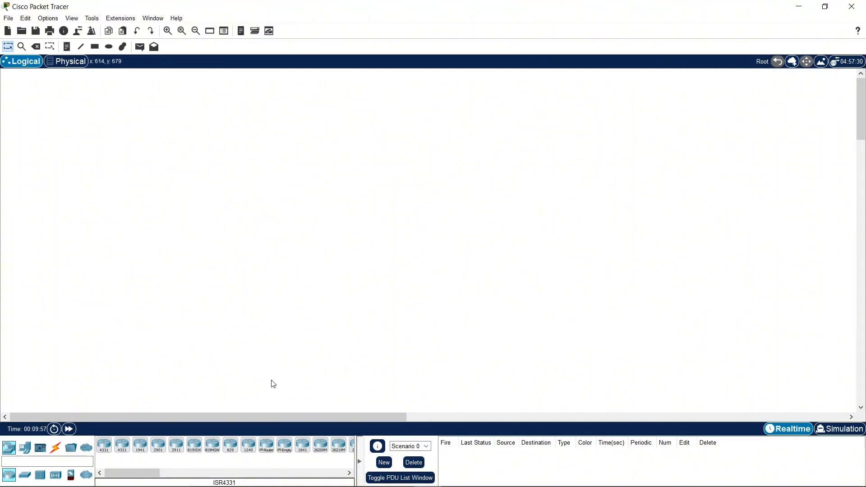
click(282, 444)
click(355, 207)
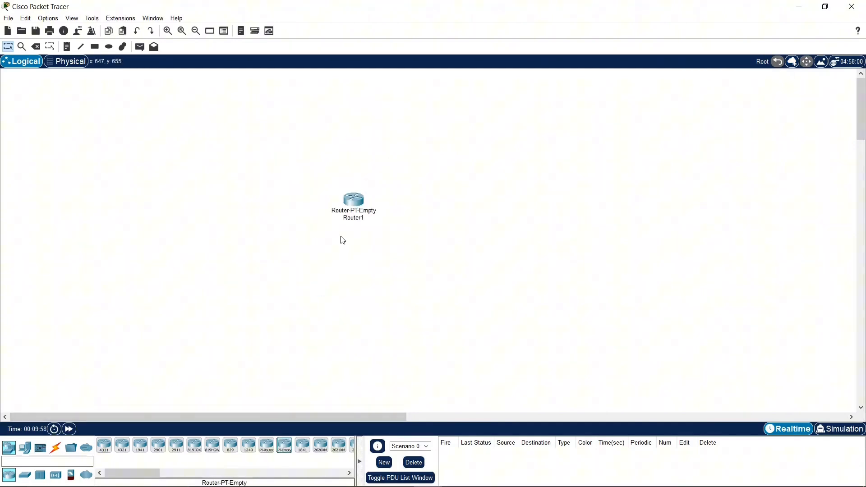
click(303, 445)
click(457, 273)
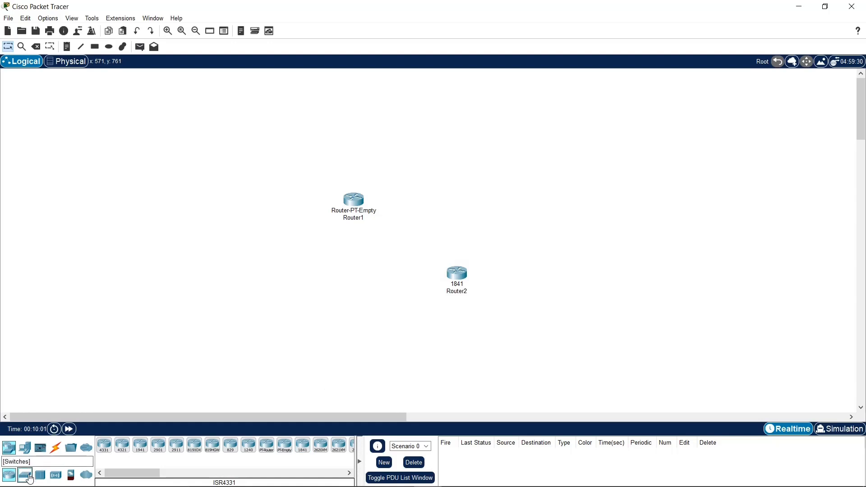
click(25, 475)
click(310, 322)
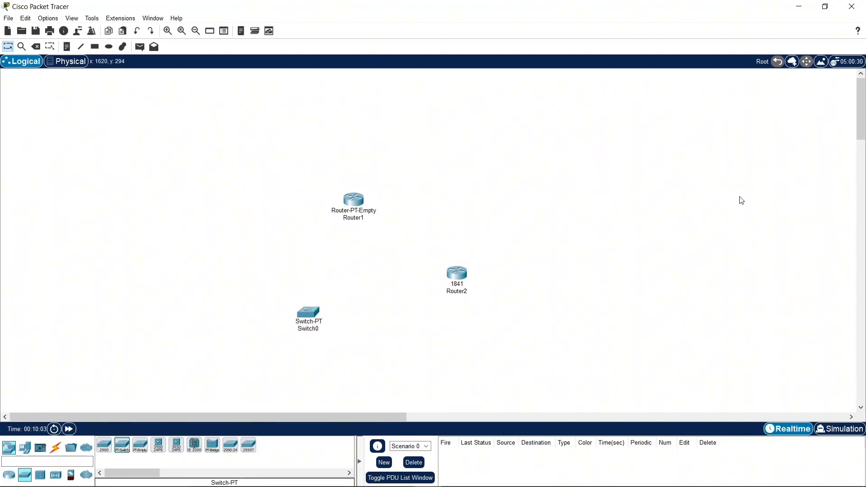
Step: Group both routers and the switch into a single cluster and move it up toward the upper middle of the workspace
click(796, 65)
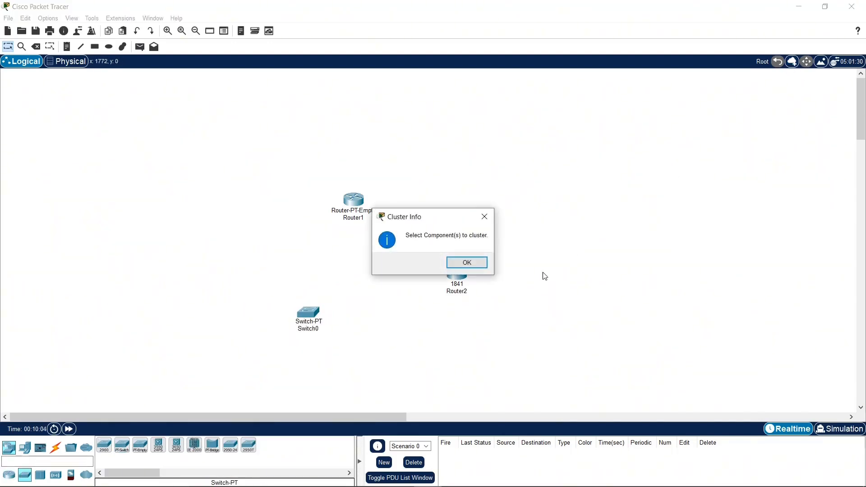
click(469, 264)
click(460, 277)
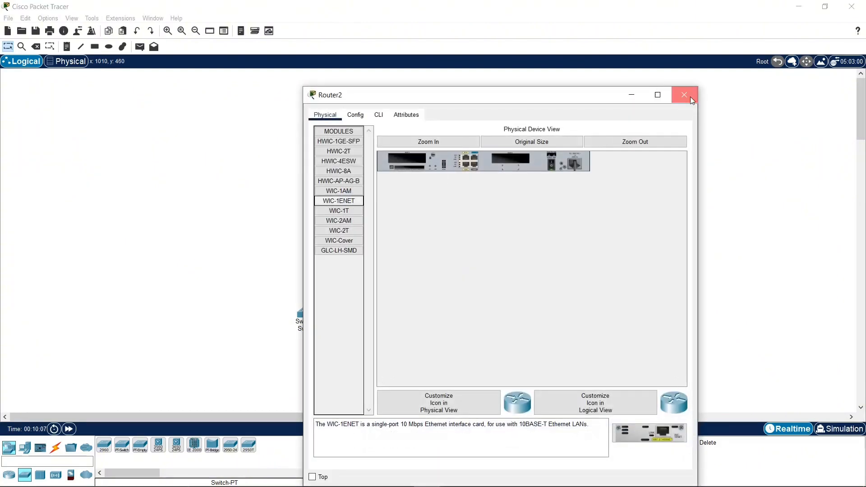
click(685, 95)
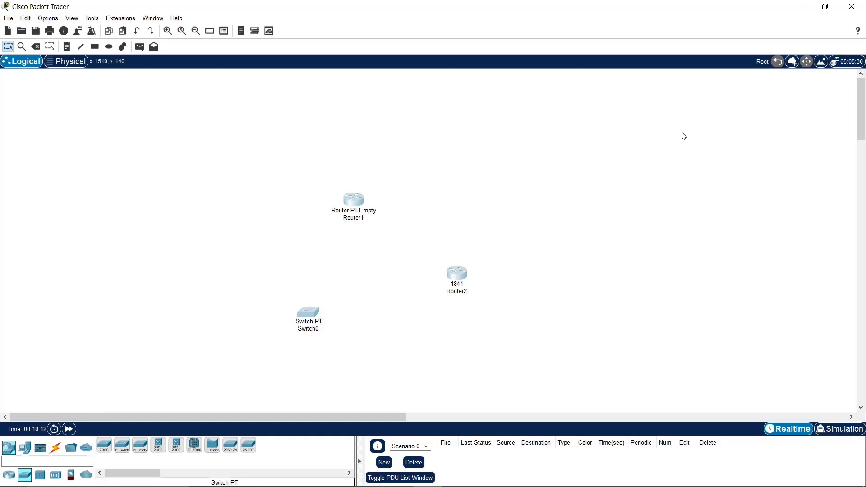
click(792, 63)
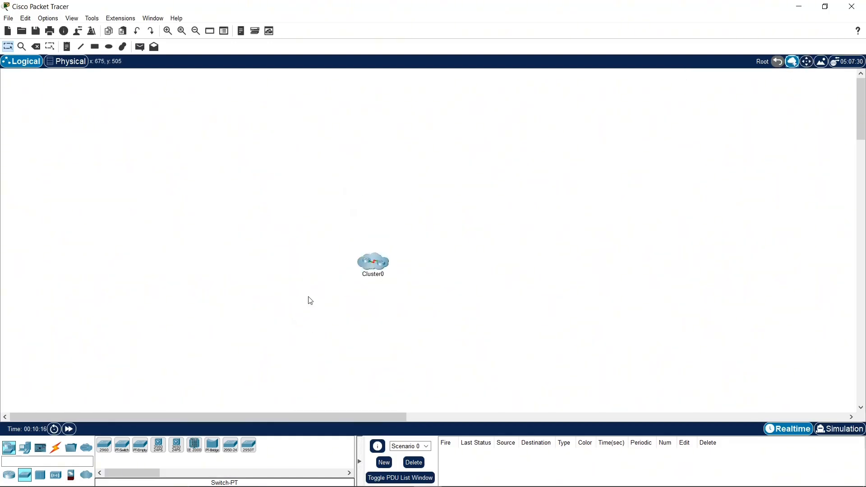
drag(368, 264, 478, 153)
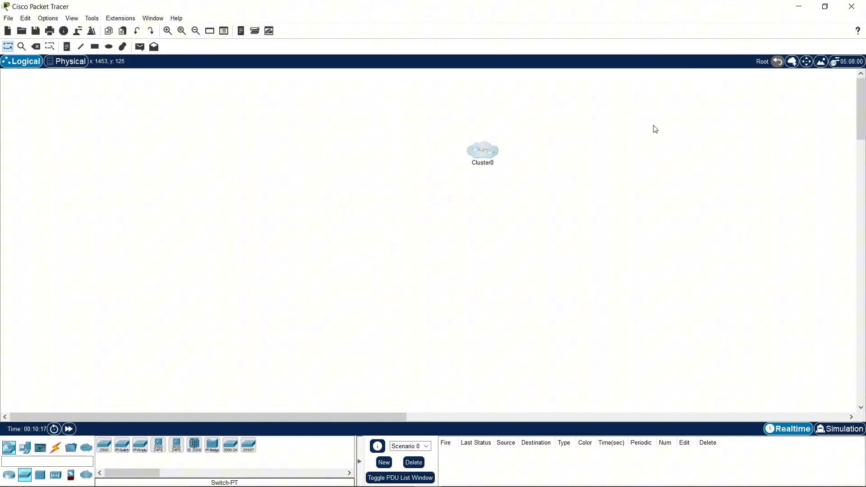
Step: Open the cluster to examine the devices inside it and return to the root level
double_click(496, 157)
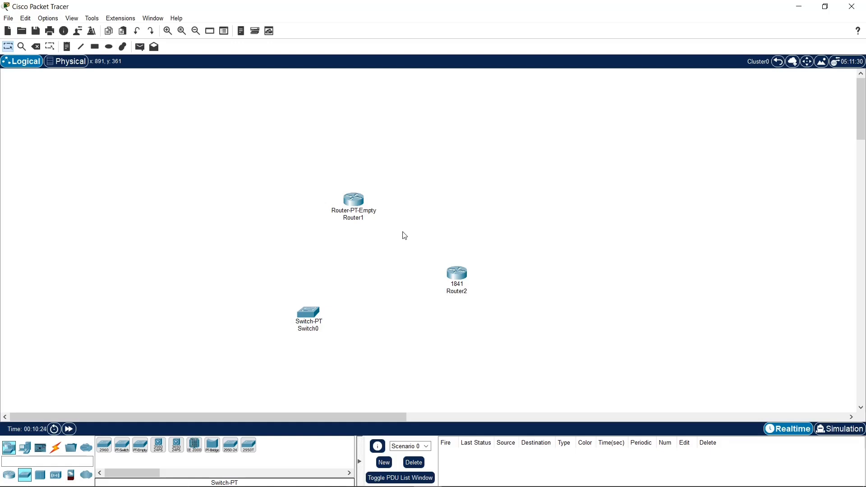
drag(286, 219, 360, 309)
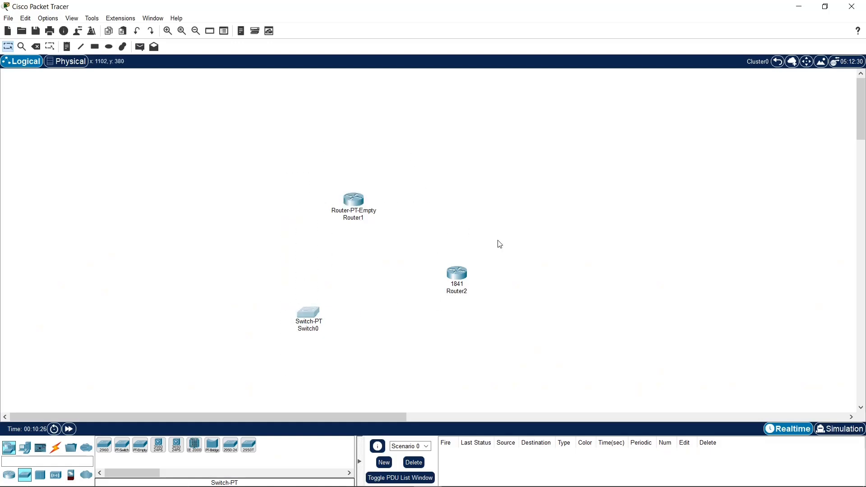
click(778, 61)
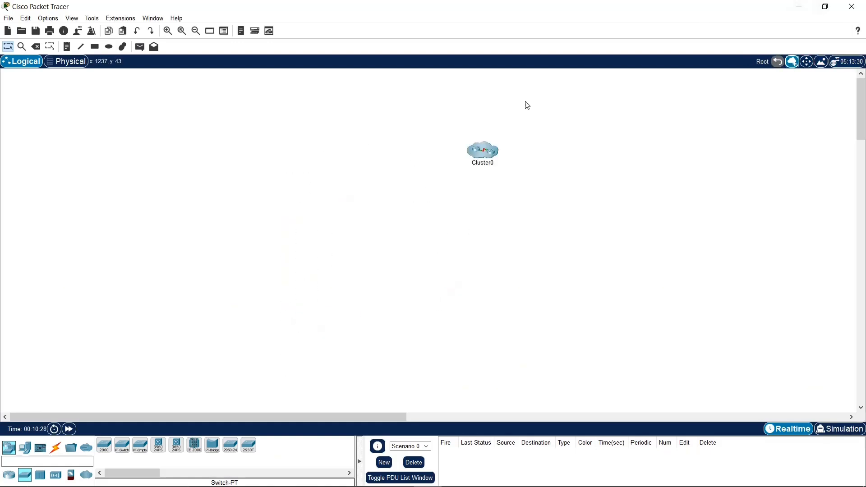
Step: Shift the cluster slightly sideways and delete it together with its components instead of unclustering them
drag(485, 154, 540, 164)
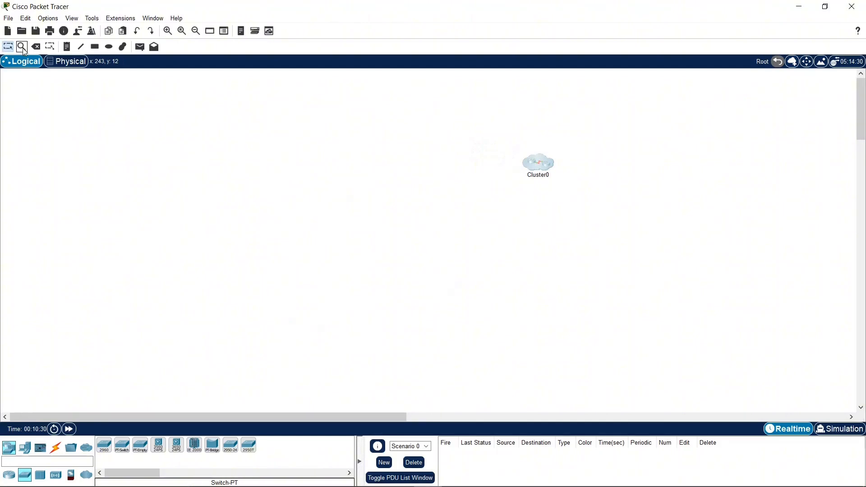
key(Delete)
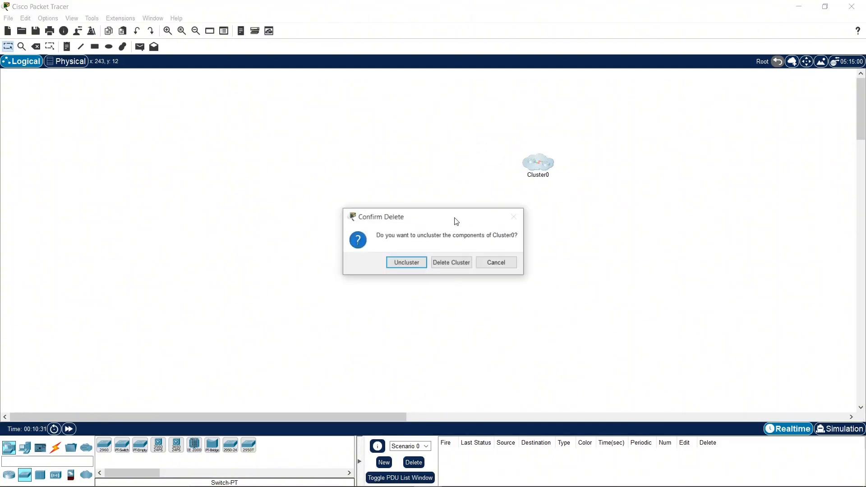
click(451, 263)
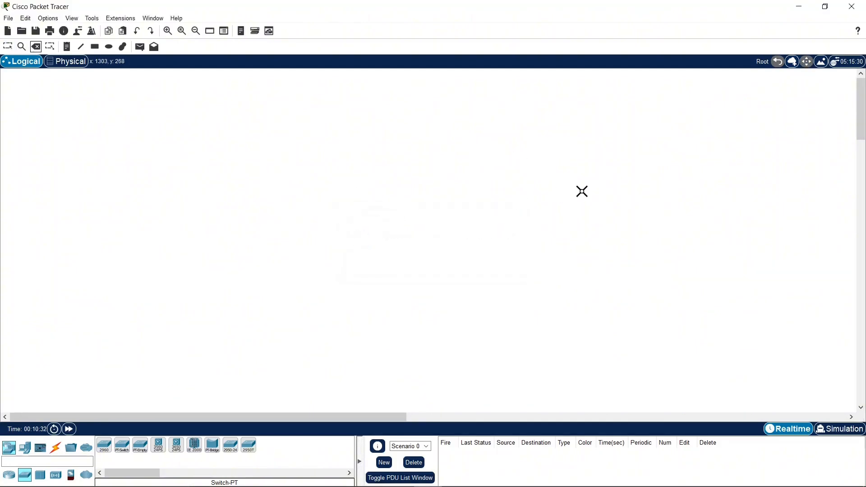
Step: View the workspace's background image options without applying any, and switch back to the Select tool
click(823, 69)
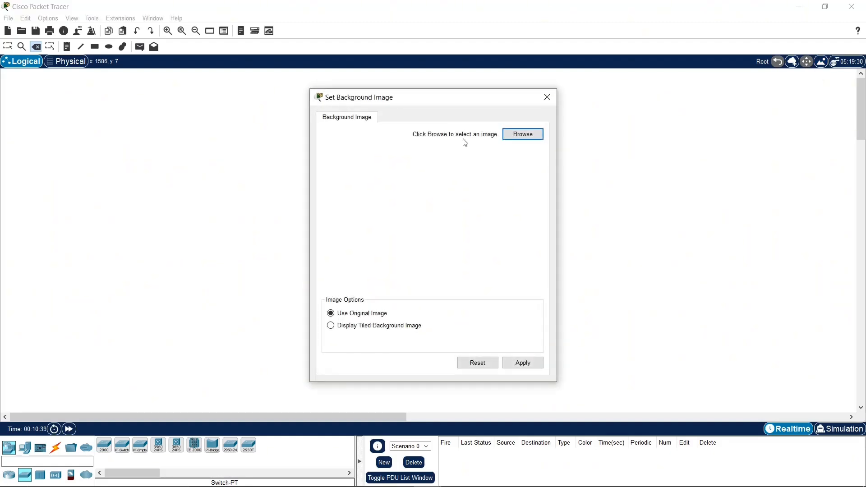
click(548, 97)
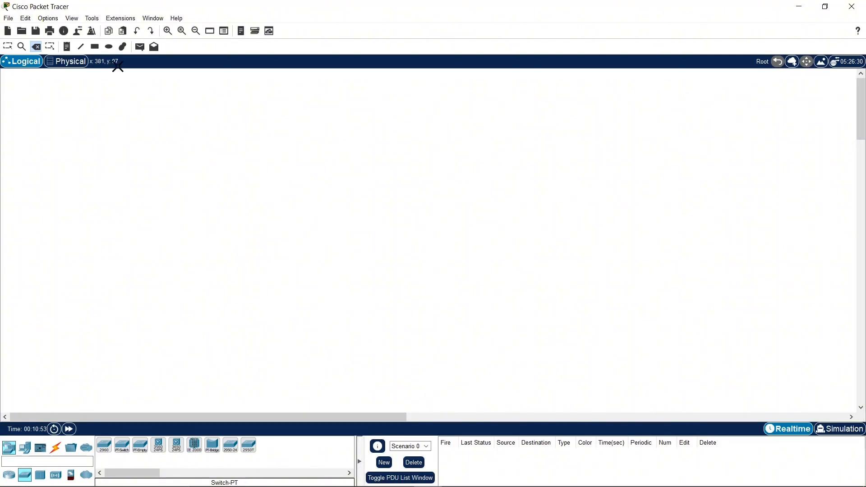
click(8, 47)
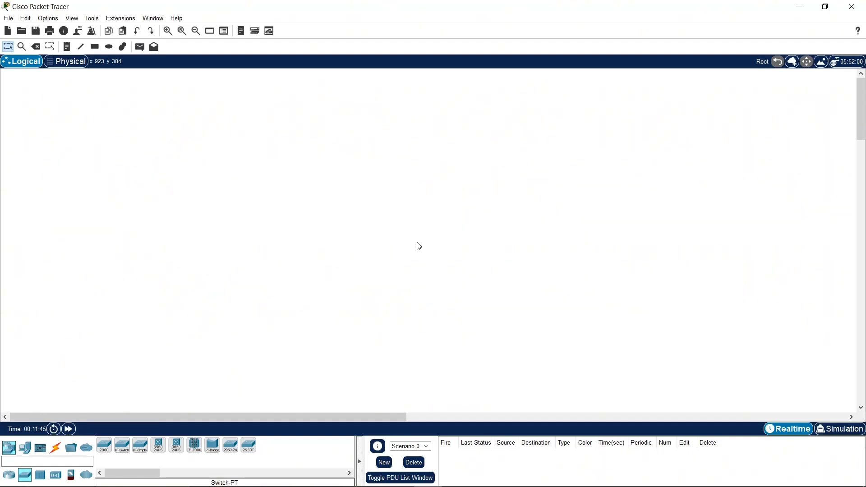
Step: Switch the workspace from Realtime to Simulation mode
click(840, 429)
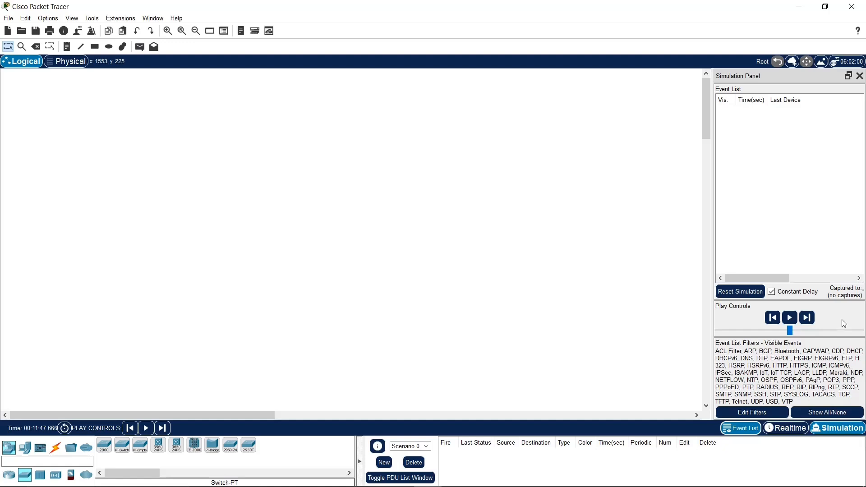
Step: Close the Simulation Panel and place a 2811 router from the network devices in the upper middle of the workspace
click(860, 77)
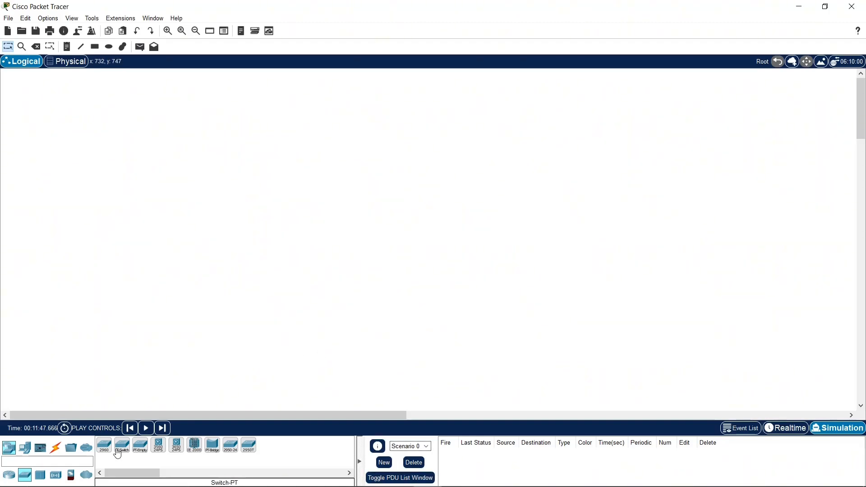
click(9, 446)
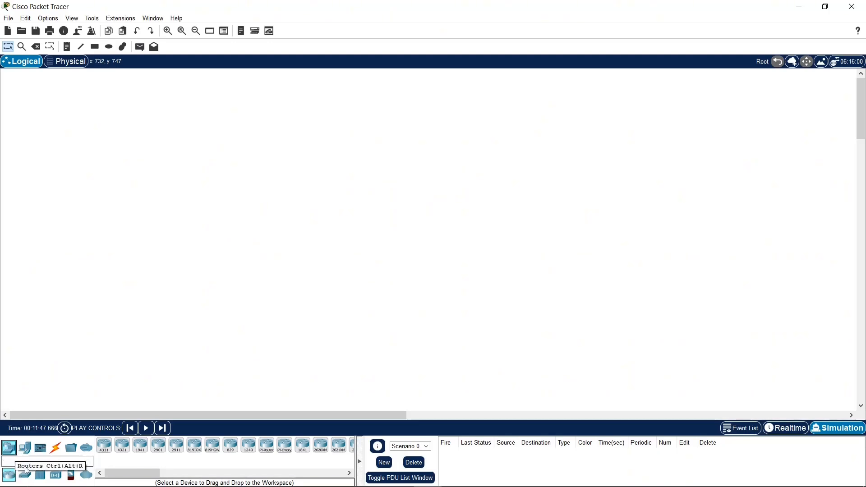
mouse_move(123, 472)
mouse_down()
mouse_move(189, 474)
mouse_move(125, 476)
mouse_up()
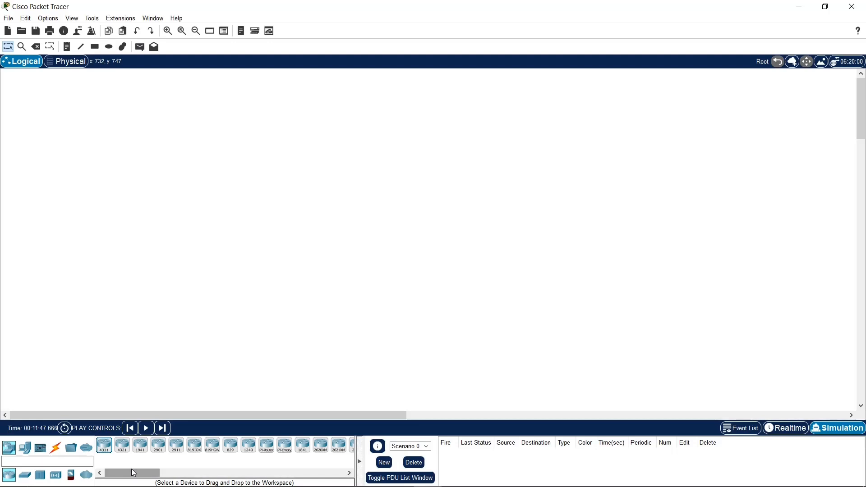
drag(133, 473, 168, 475)
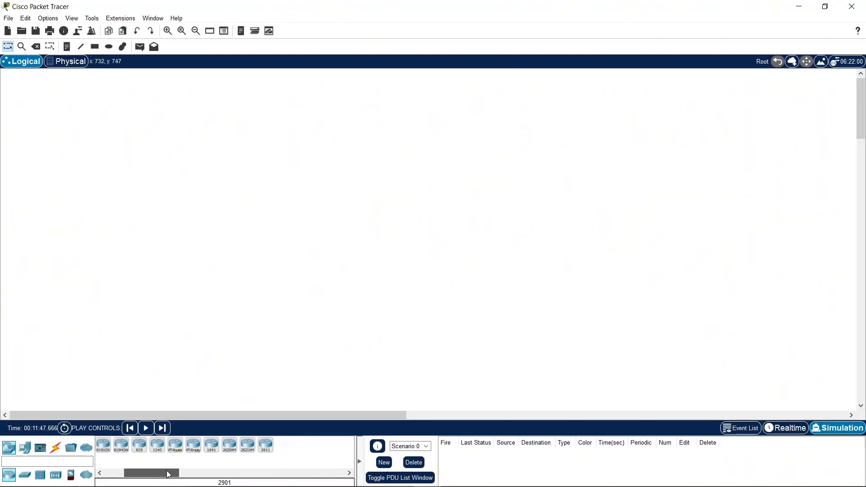
drag(267, 453, 408, 182)
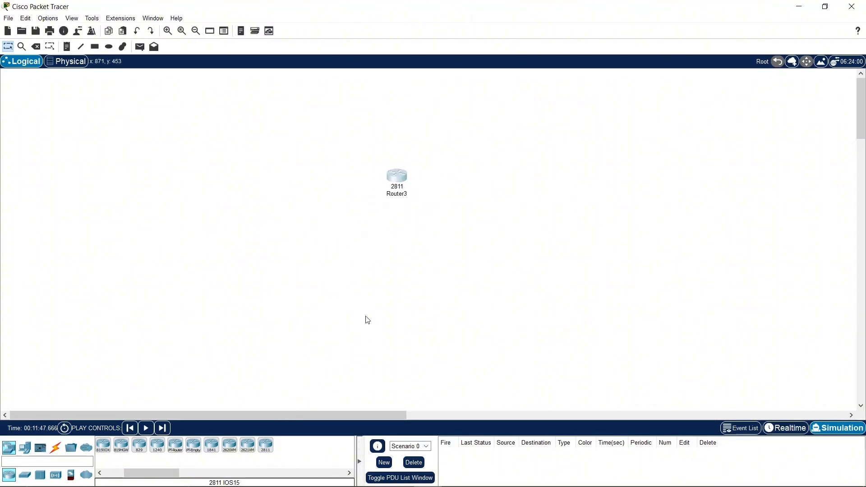
Step: Move the 2811 router sideways into the left part of the workspace
drag(166, 473, 148, 473)
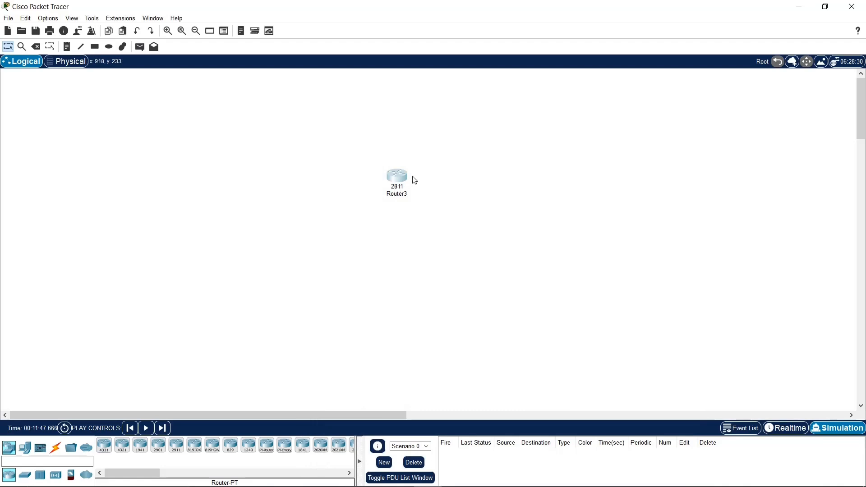
drag(409, 176, 278, 176)
click(439, 195)
drag(399, 182, 250, 183)
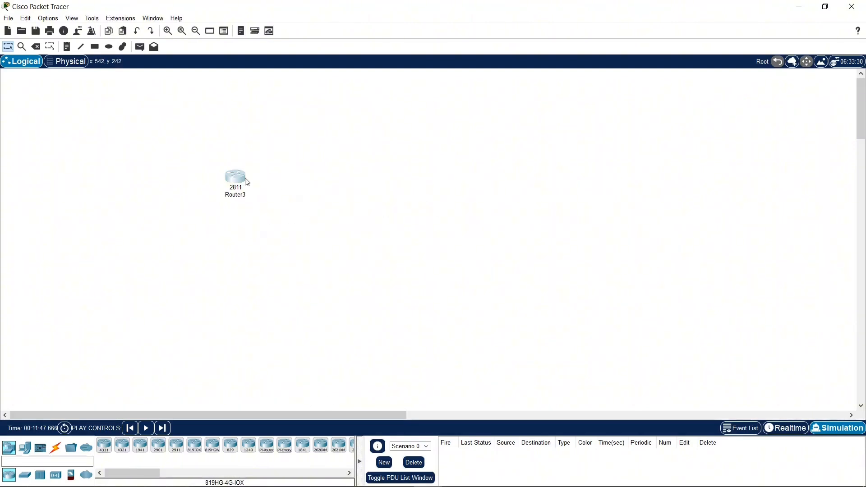
mouse_move(243, 179)
Step: Place a 2960 switch to the right of the 2811 router, slightly lower in the workspace
click(25, 476)
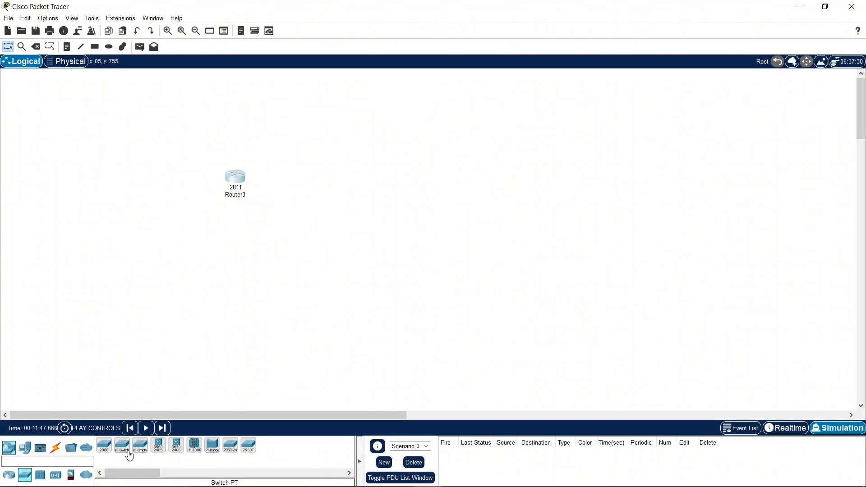
drag(105, 448, 491, 216)
mouse_move(492, 217)
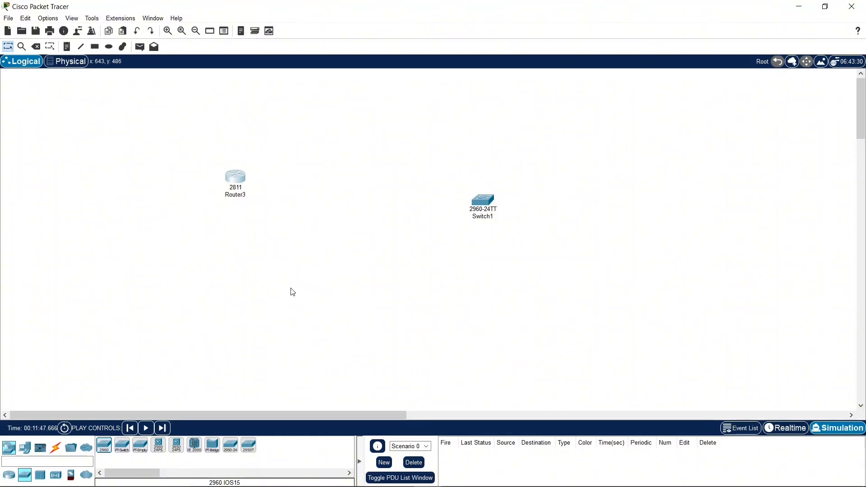
Step: View the hub models, then place a HomeRouter-PT-AC from the wireless devices between the 2811 router and the switch
click(40, 478)
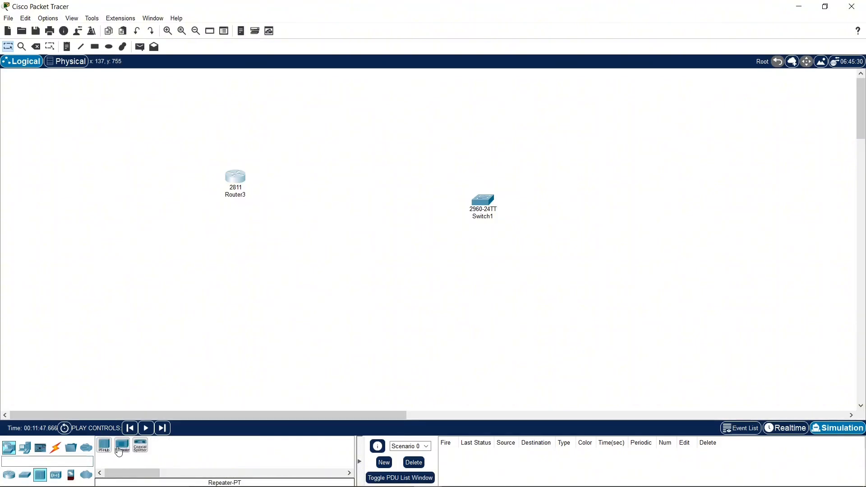
click(61, 477)
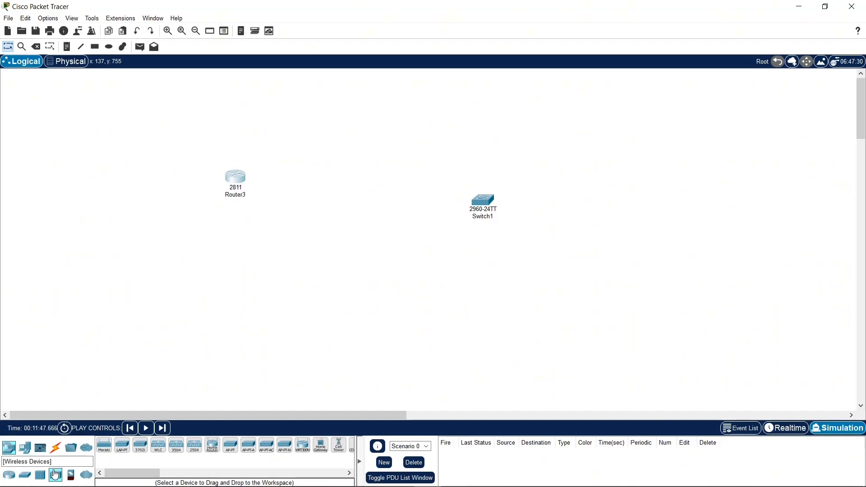
mouse_move(126, 474)
mouse_down()
mouse_move(151, 478)
mouse_move(118, 477)
mouse_up()
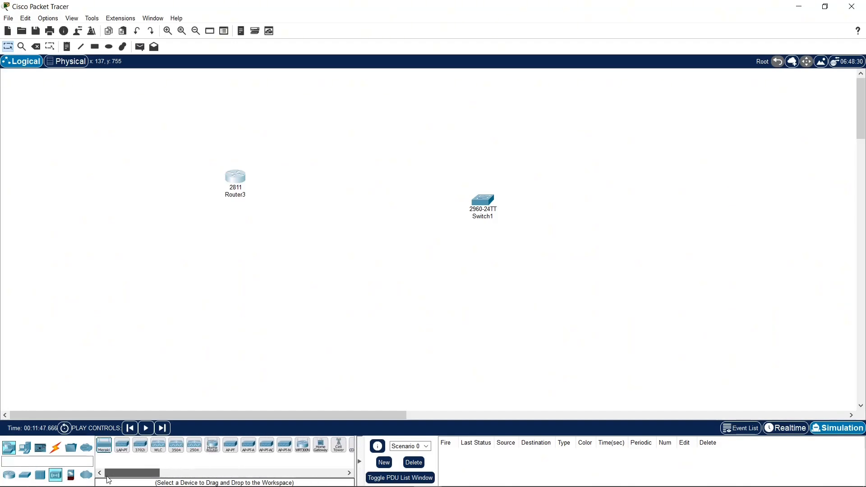
mouse_move(214, 453)
mouse_down()
mouse_move(335, 196)
mouse_move(361, 204)
mouse_up()
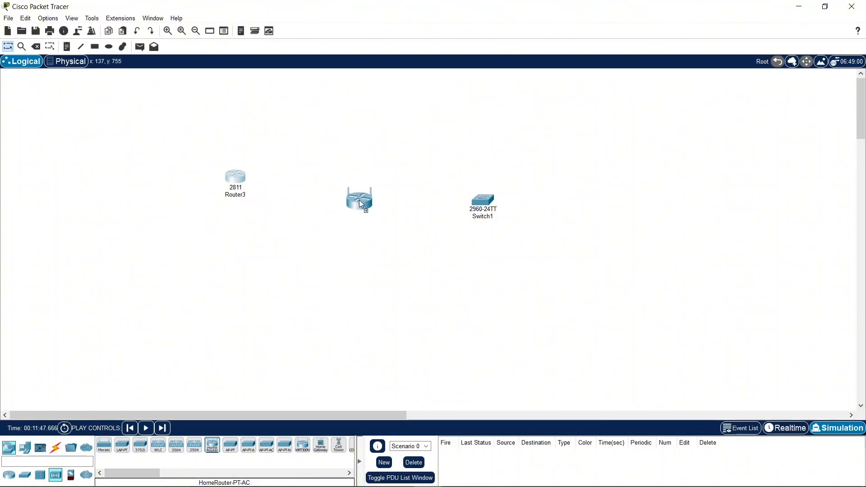
click(214, 454)
click(365, 172)
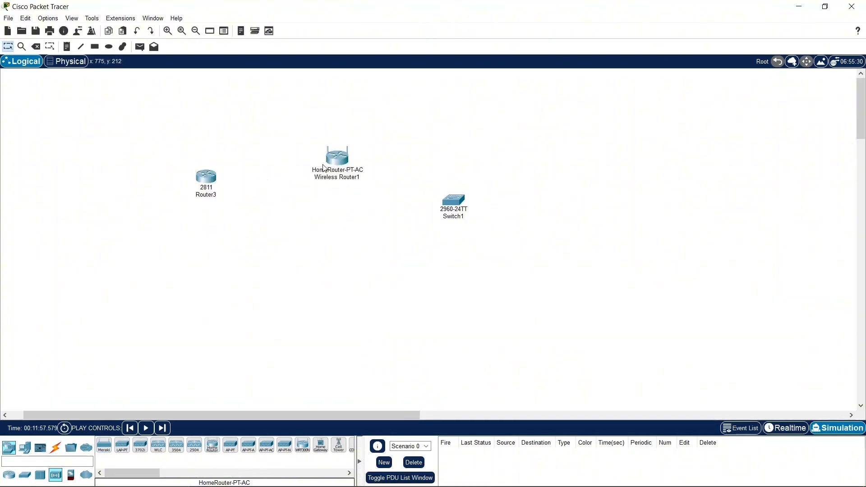
Step: Rearrange the devices so the wireless router sits at the lower left and the 2811 router sits beside the switch
drag(323, 165, 316, 229)
drag(210, 182, 239, 193)
drag(334, 227, 111, 294)
drag(224, 192, 361, 183)
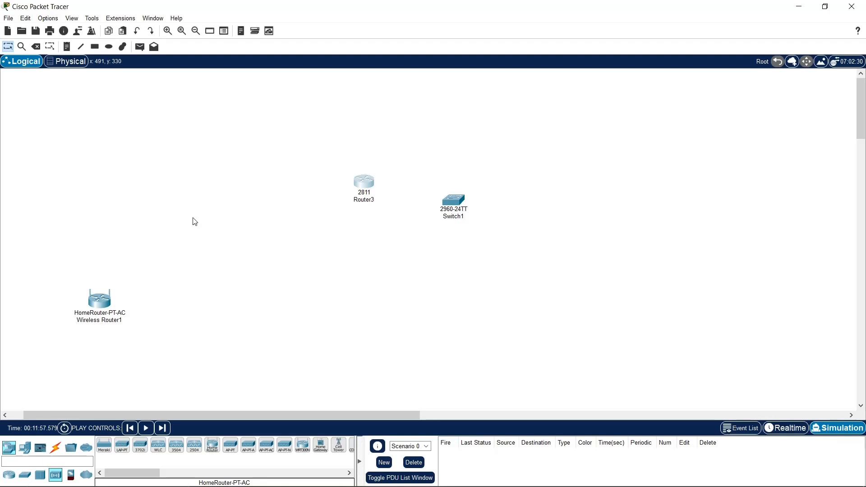
Step: Delete the 2811 router and undo the deletion
click(35, 47)
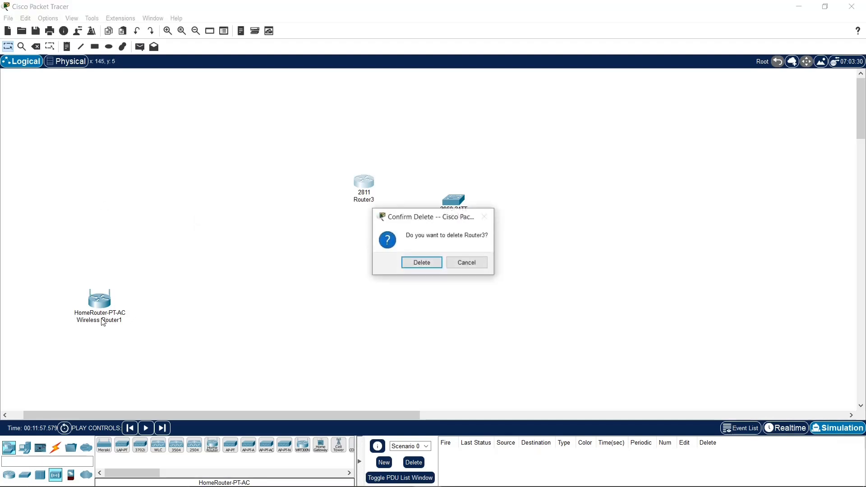
click(431, 265)
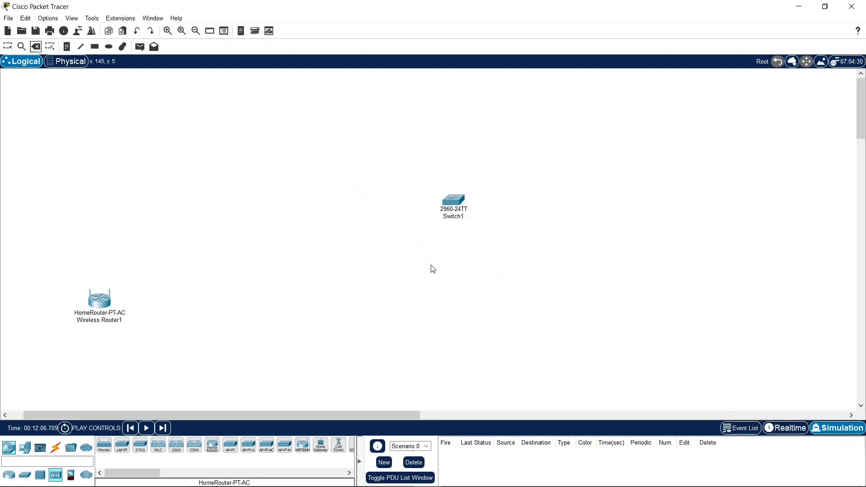
click(143, 31)
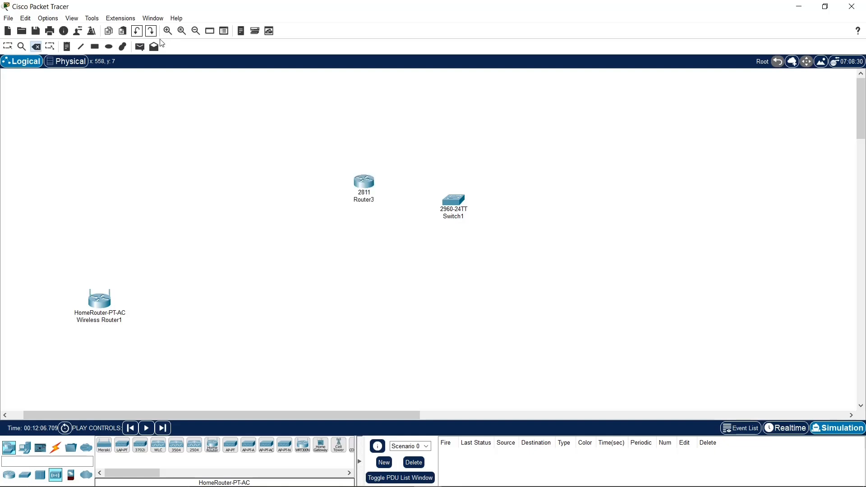
Step: Delete the HomeRouter-PT-AC wireless router and leave the delete mode
click(111, 303)
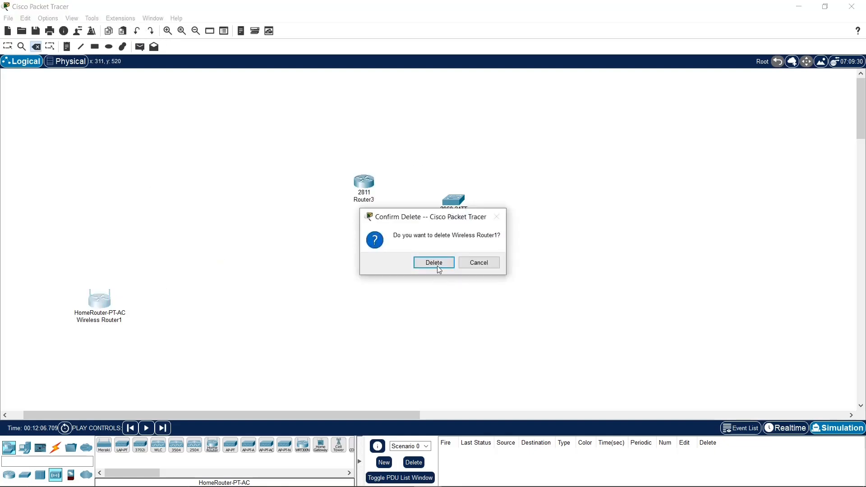
click(437, 260)
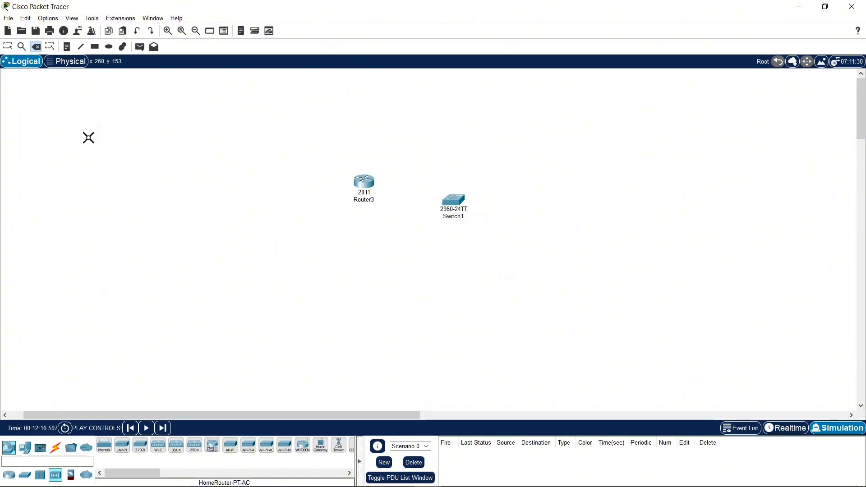
key(Escape)
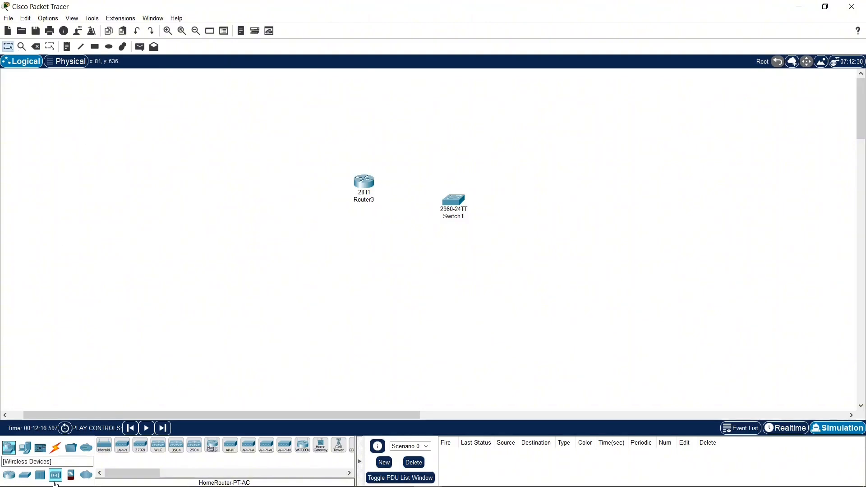
Step: View the security and WAN emulation devices, then place two PCs and a laptop from the end devices below the router
click(71, 478)
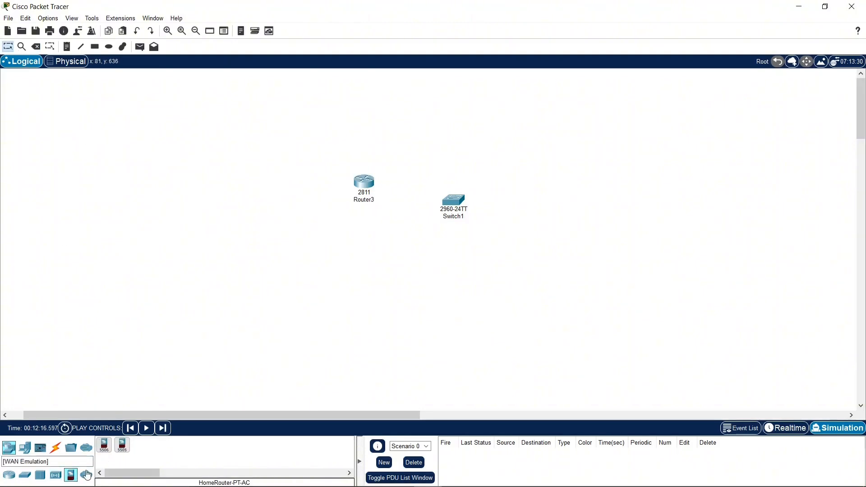
click(86, 476)
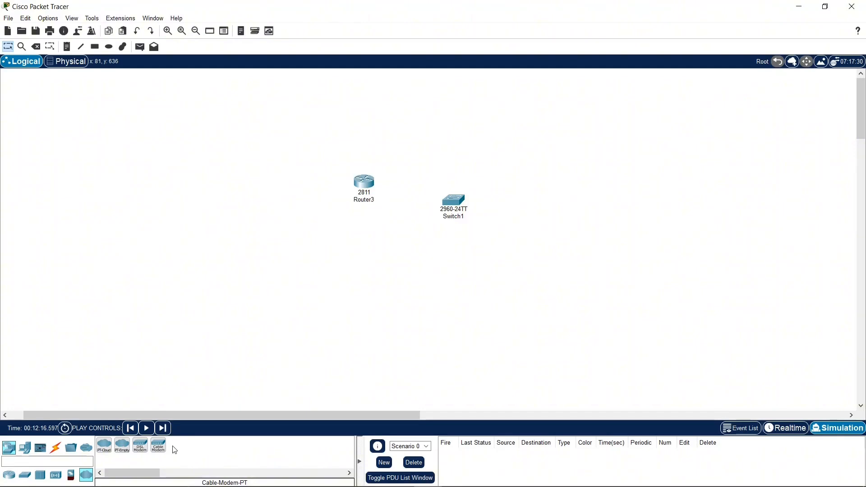
click(28, 447)
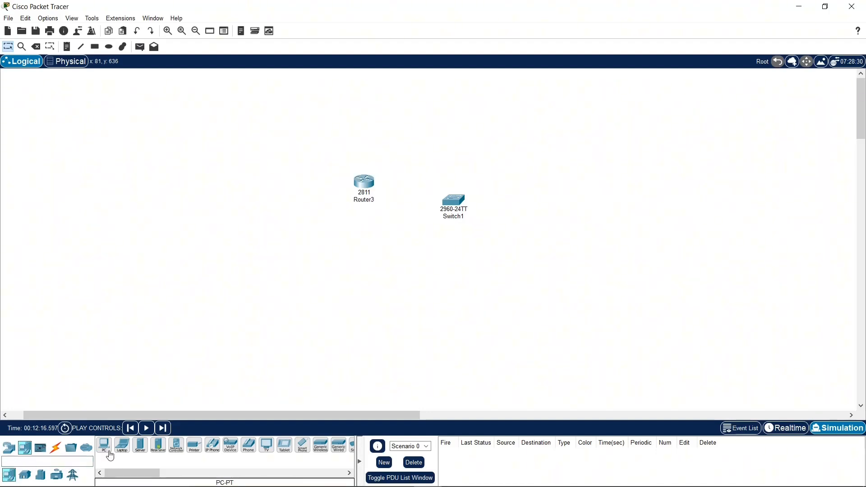
drag(111, 456, 177, 313)
drag(250, 286, 251, 286)
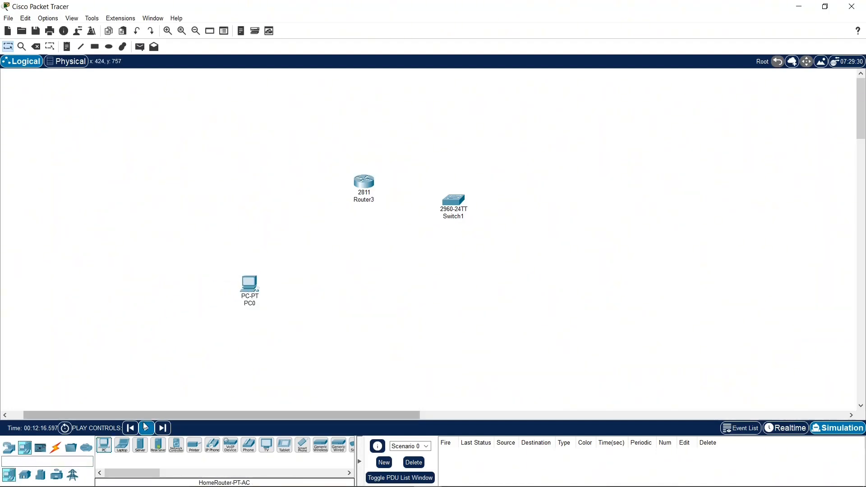
drag(122, 445, 323, 308)
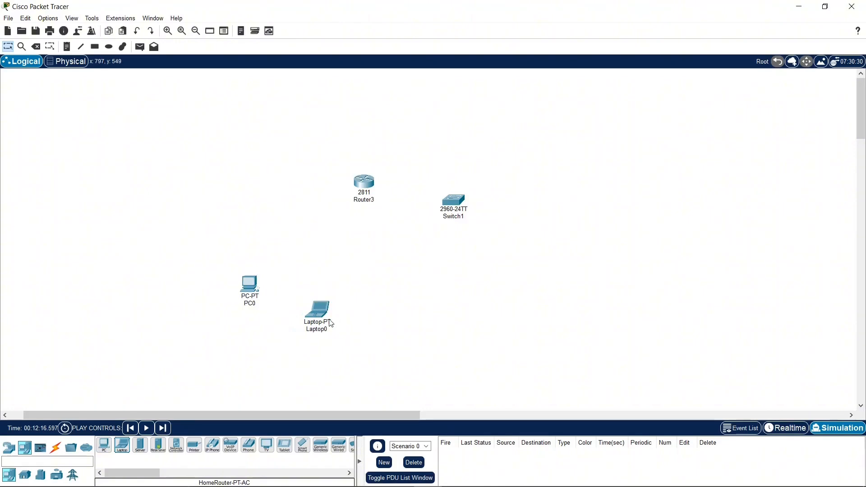
mouse_move(330, 325)
drag(104, 444, 131, 252)
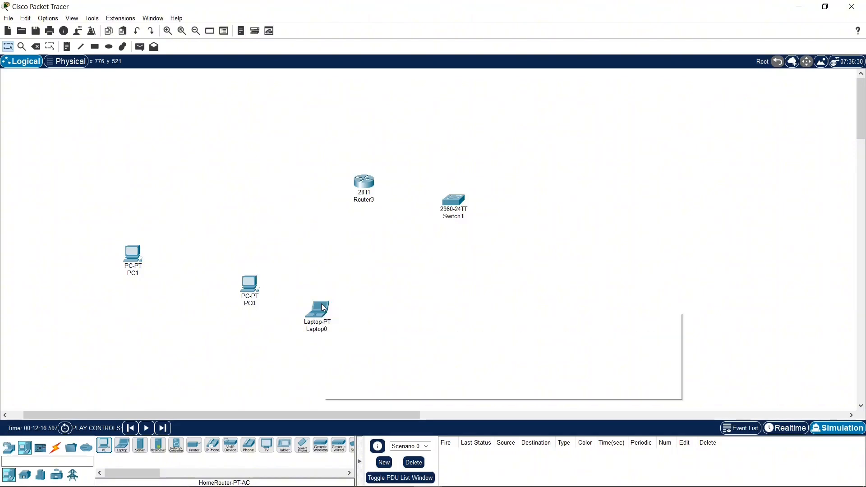
Step: Browse the end devices and place a printer below the two PCs
drag(158, 474, 164, 474)
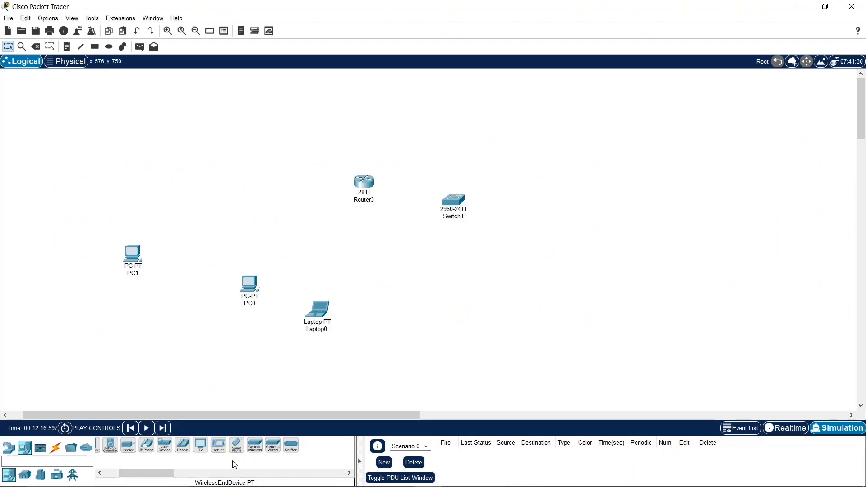
drag(155, 475, 150, 475)
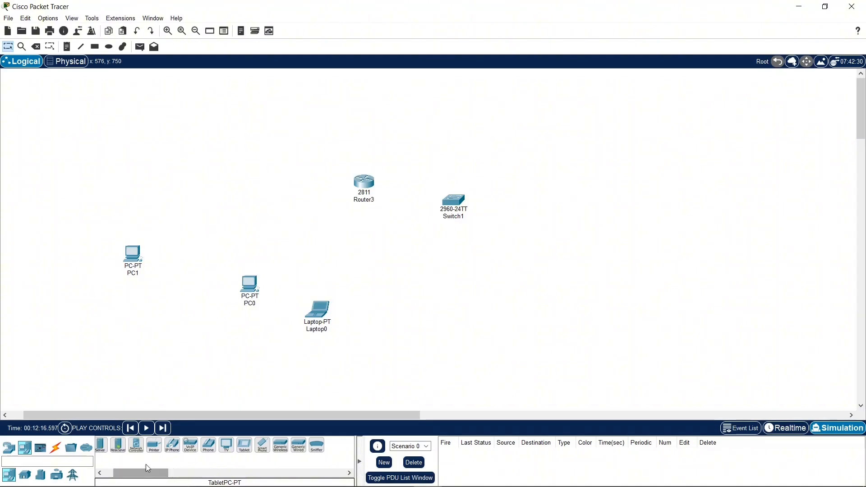
drag(153, 445, 156, 338)
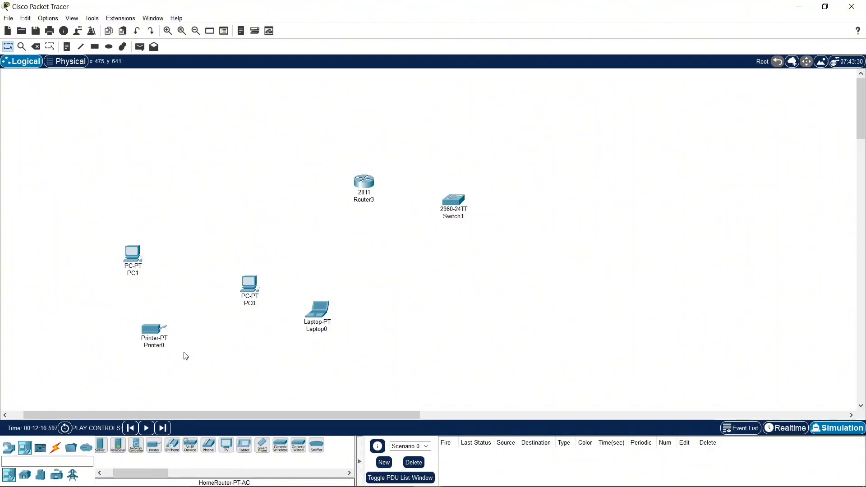
Step: Place a TV beside the printer and delete it again
drag(225, 452, 224, 340)
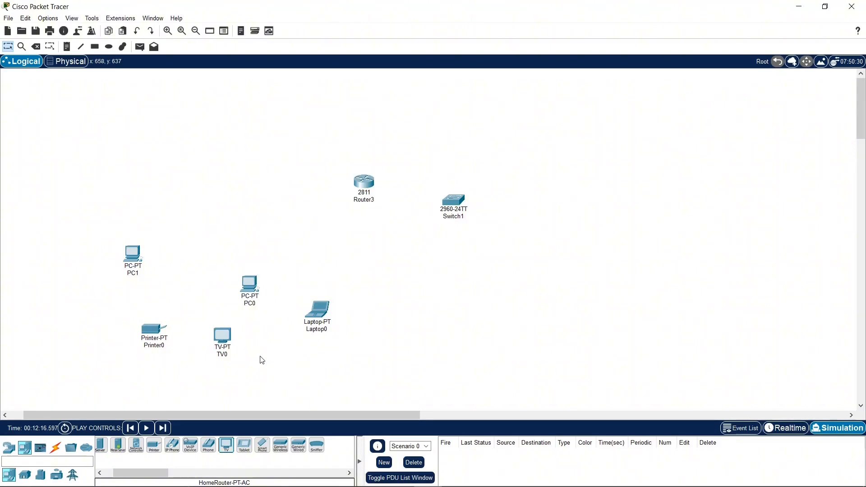
click(36, 46)
click(223, 337)
click(422, 263)
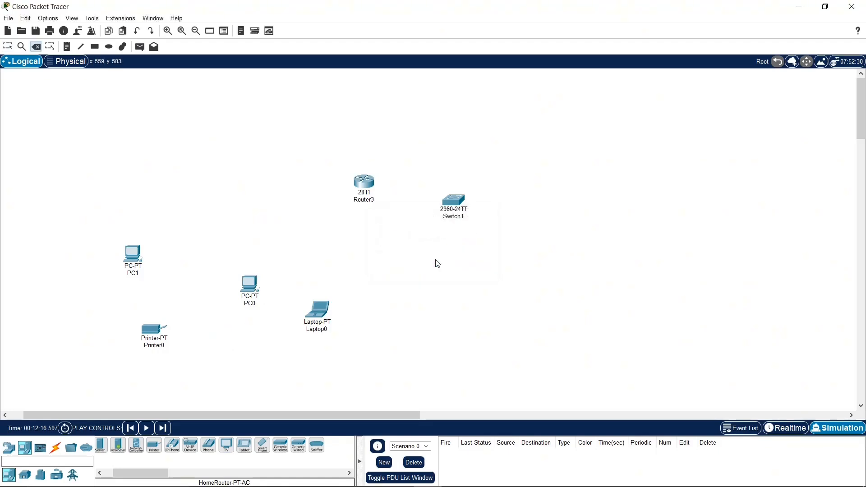
Step: Look through the remaining end devices and open the category of home devices
drag(134, 471, 153, 477)
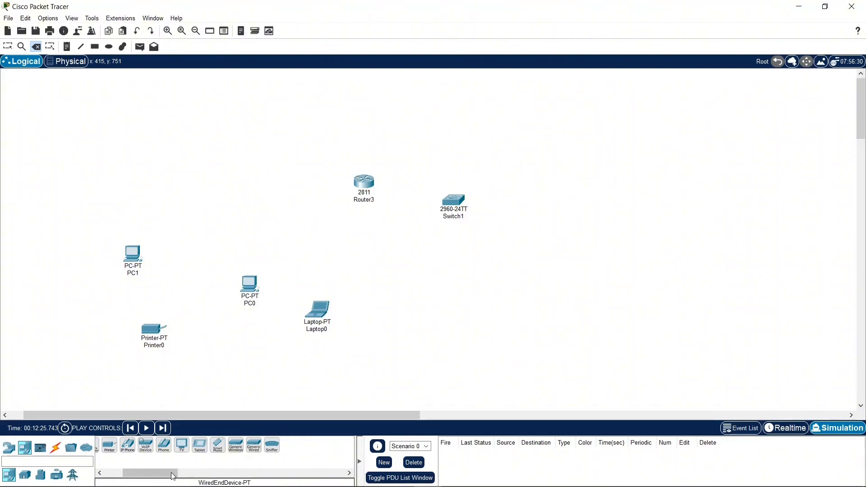
drag(166, 475, 148, 479)
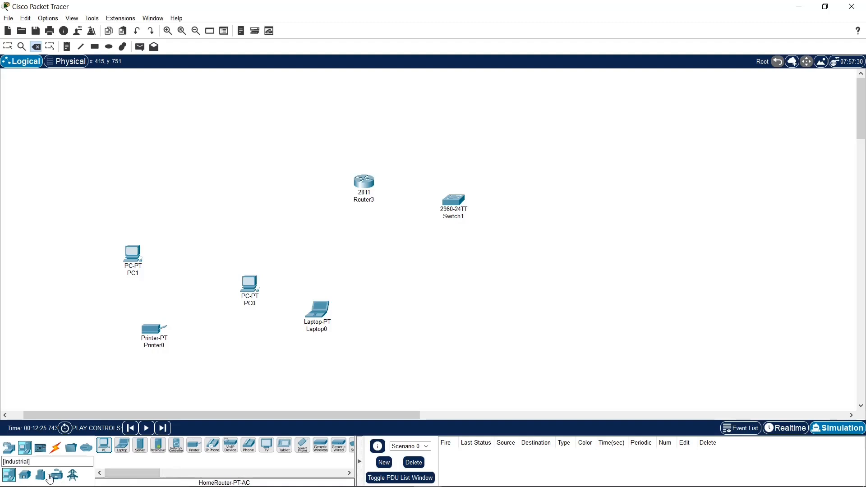
click(29, 478)
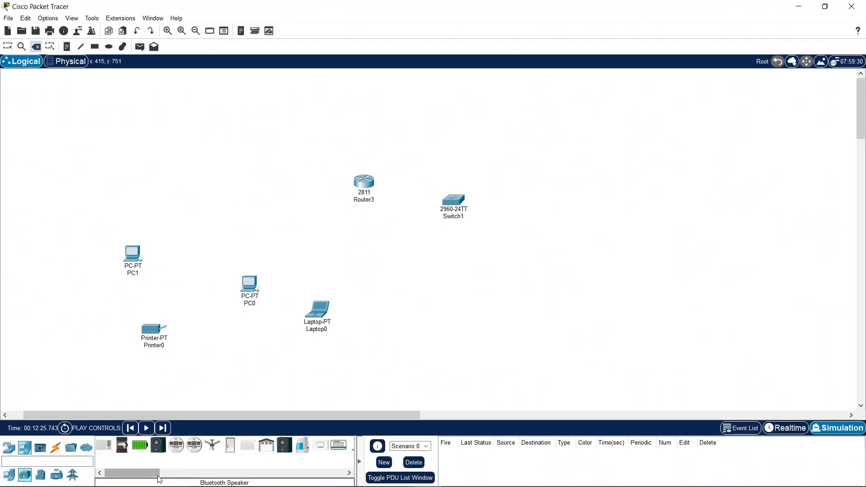
Step: Place a webcam from the home devices beside the laptop and delete it again
drag(159, 474, 240, 479)
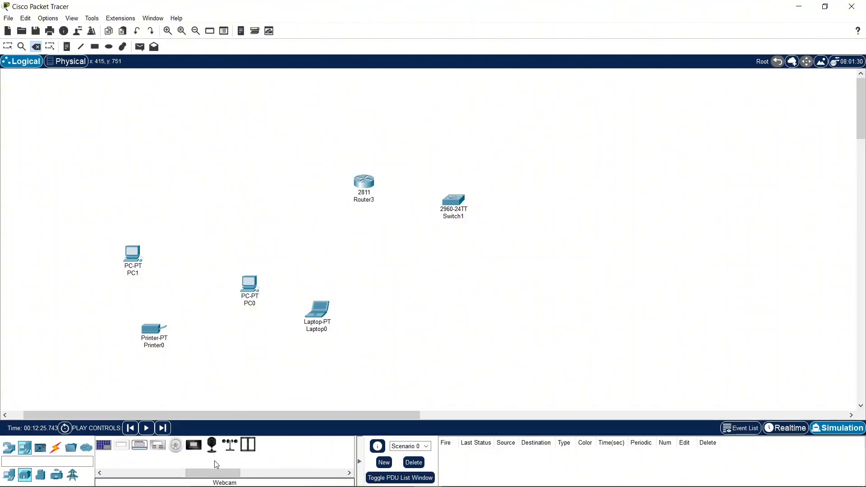
click(212, 447)
click(393, 285)
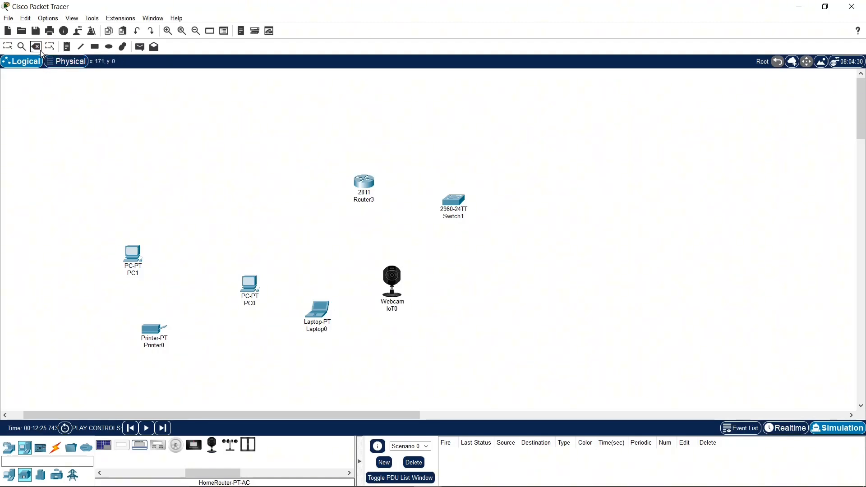
click(8, 47)
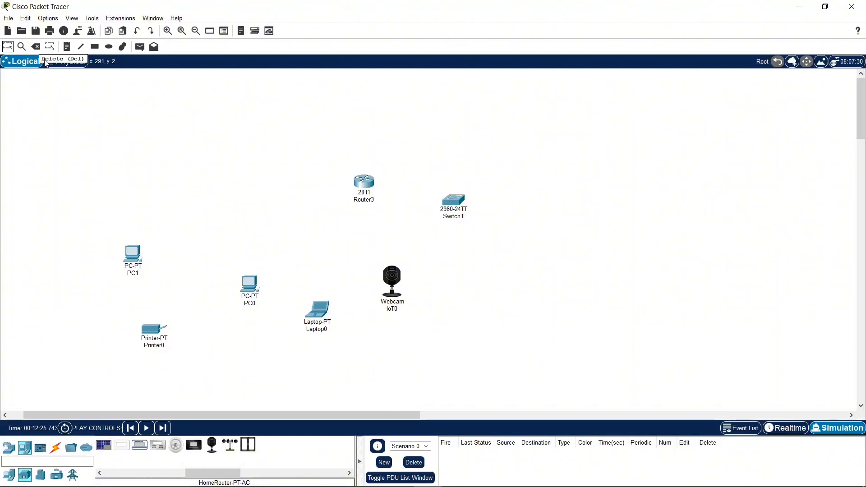
click(11, 477)
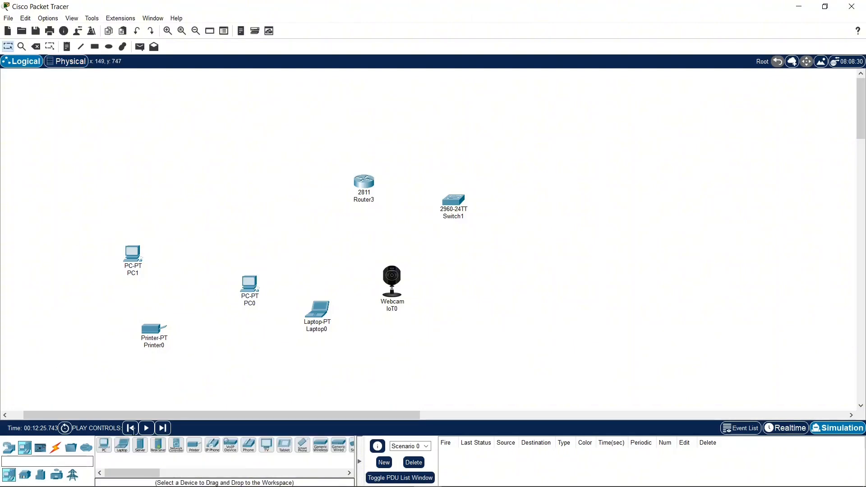
click(24, 475)
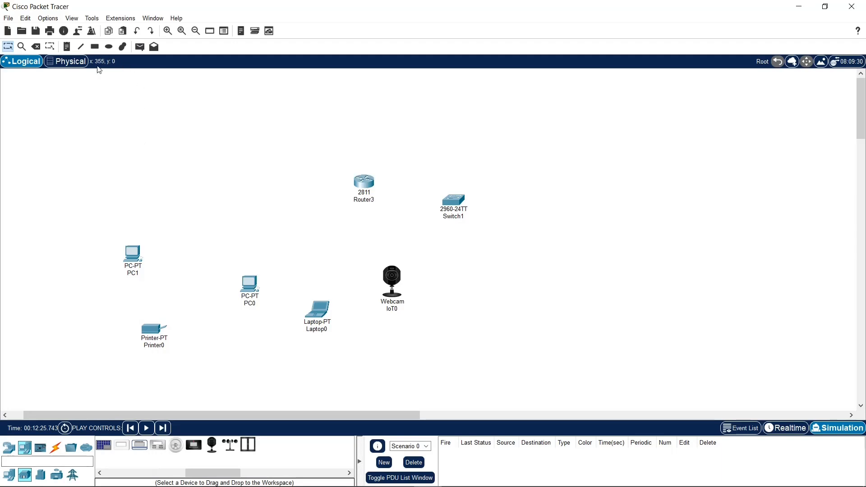
click(35, 46)
click(392, 278)
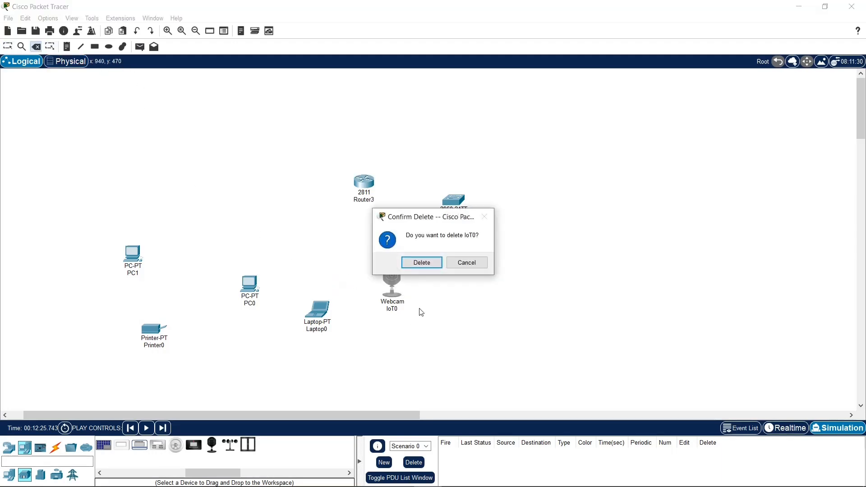
click(420, 265)
Step: Browse the smart city, industrial and power grid device categories
click(42, 477)
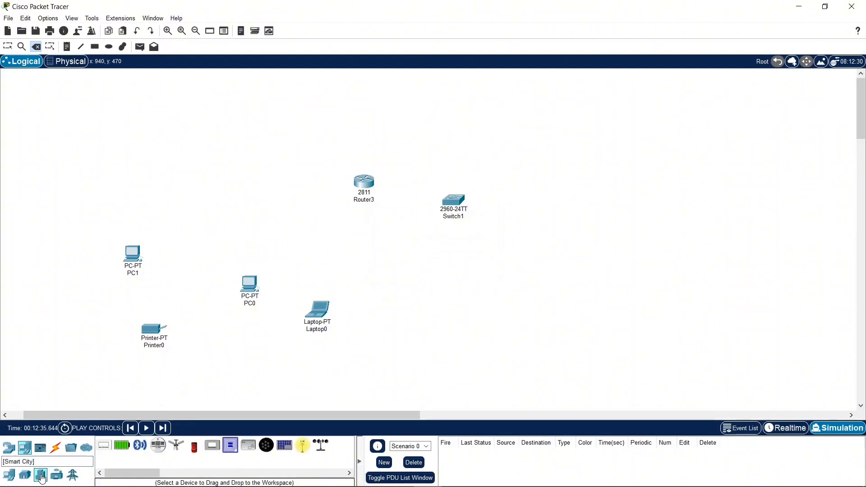
drag(155, 474, 126, 475)
click(57, 476)
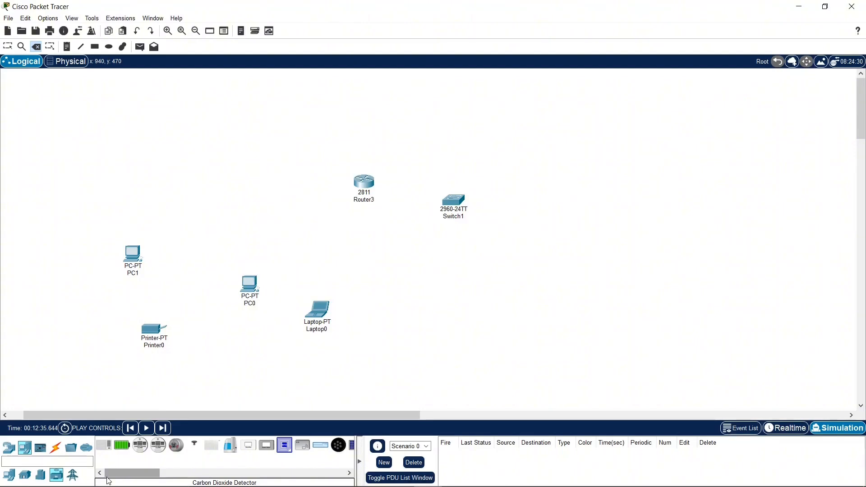
click(74, 476)
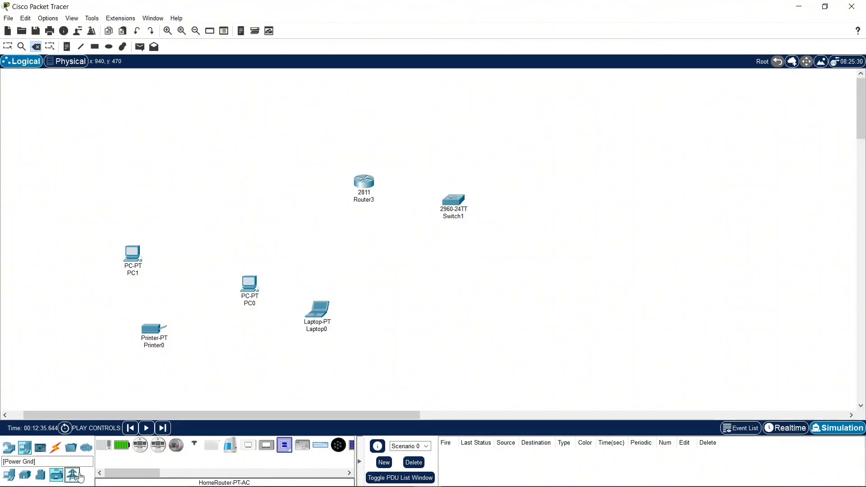
click(80, 477)
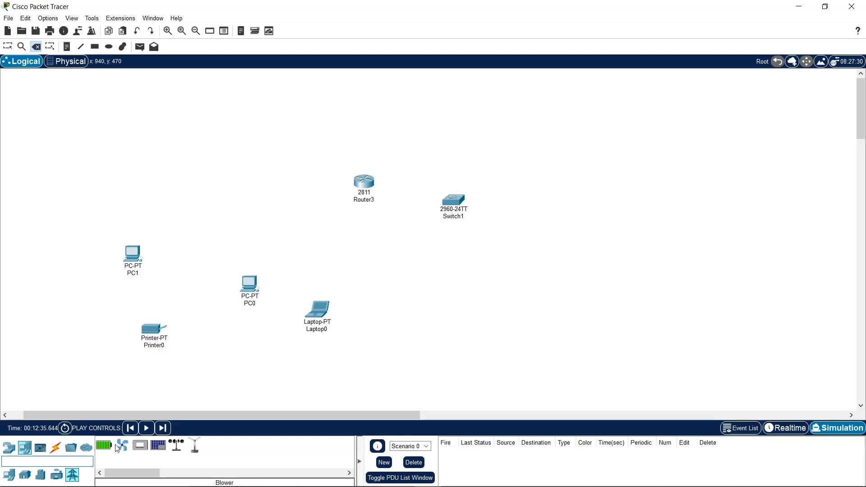
Step: Look through the component categories of boards, actuators and sensors
click(43, 449)
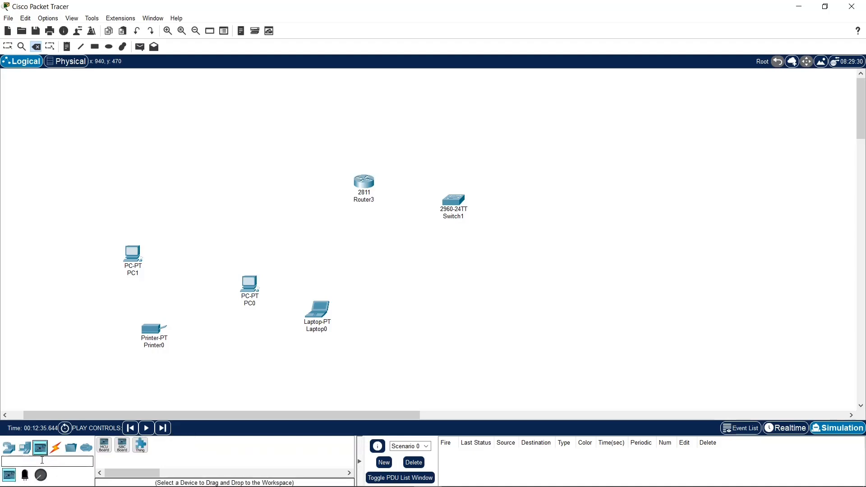
click(27, 479)
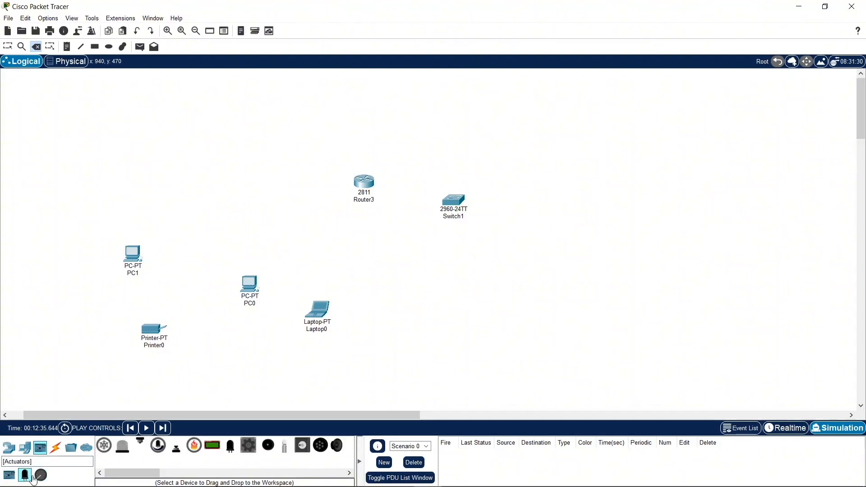
click(14, 477)
click(39, 477)
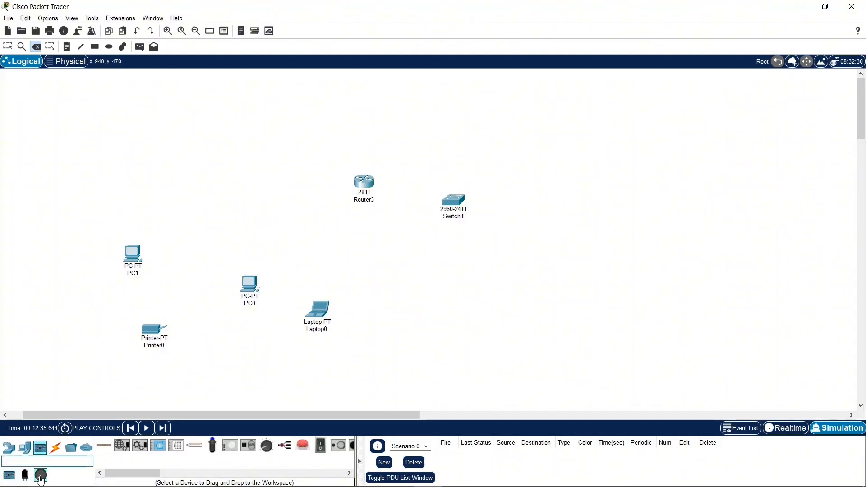
click(25, 478)
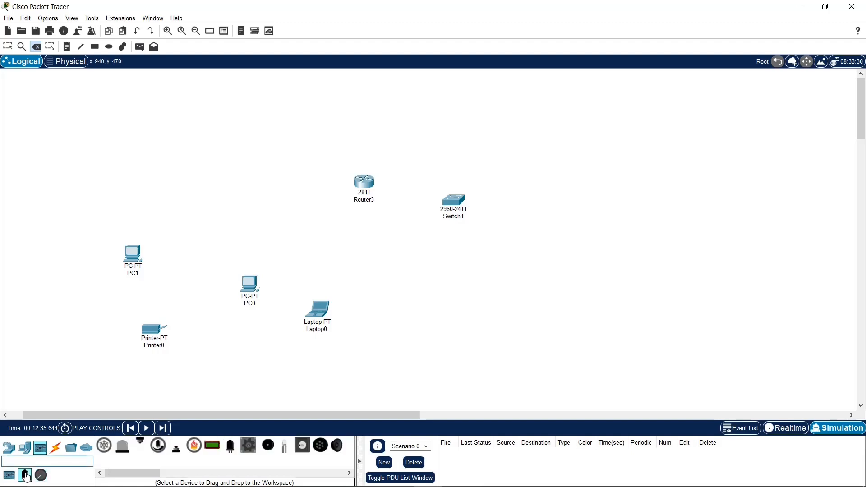
Step: Connect PC1 to the 2811 router with the automatically chosen connection type and delete the cable again
click(57, 448)
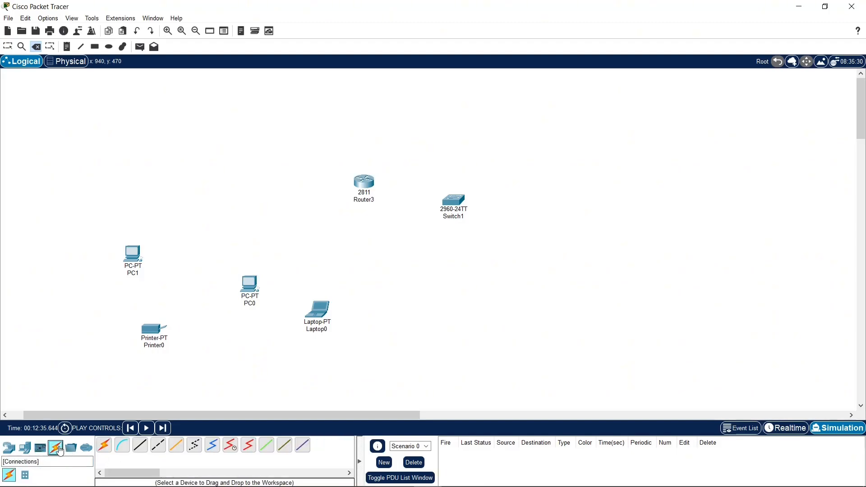
click(104, 446)
click(142, 258)
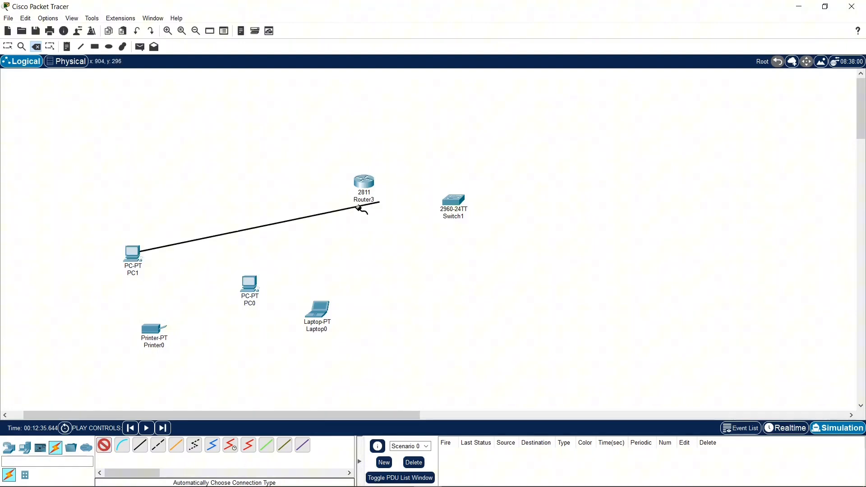
click(364, 183)
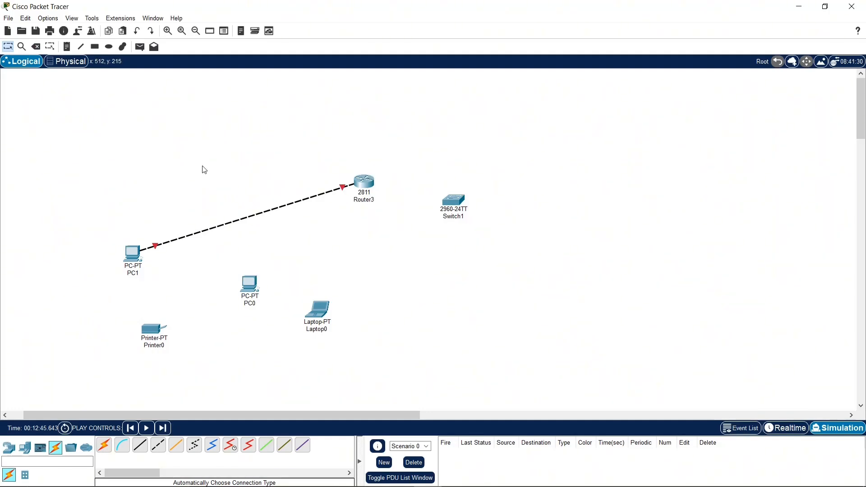
click(35, 46)
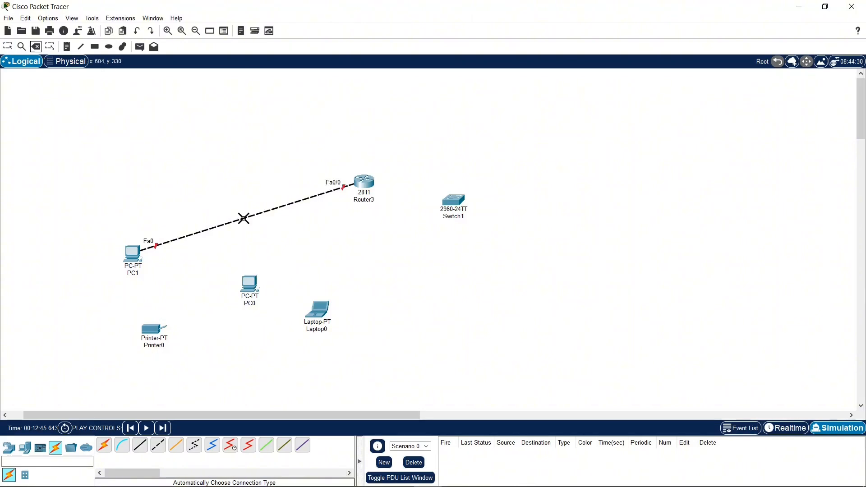
click(244, 218)
key(Escape)
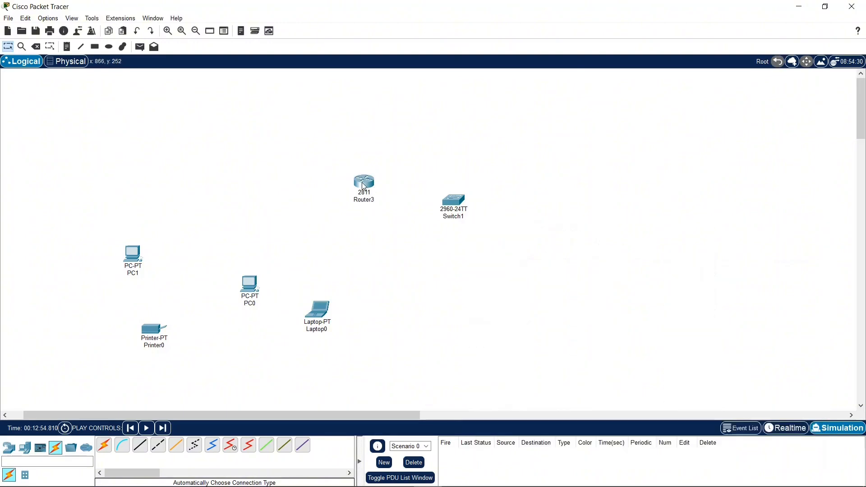
Step: Run a console cable from PC0's RS 232 port to the router's Console port and move its router end to the switch's Console port
mouse_move(364, 186)
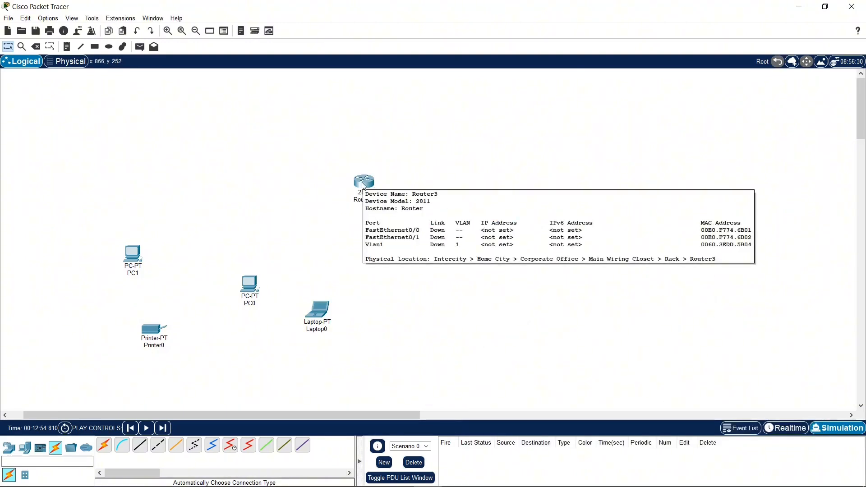
click(130, 453)
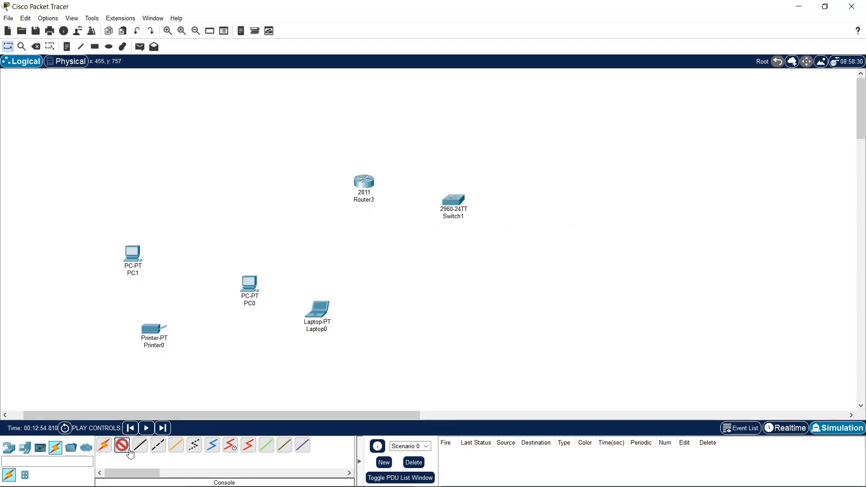
click(253, 283)
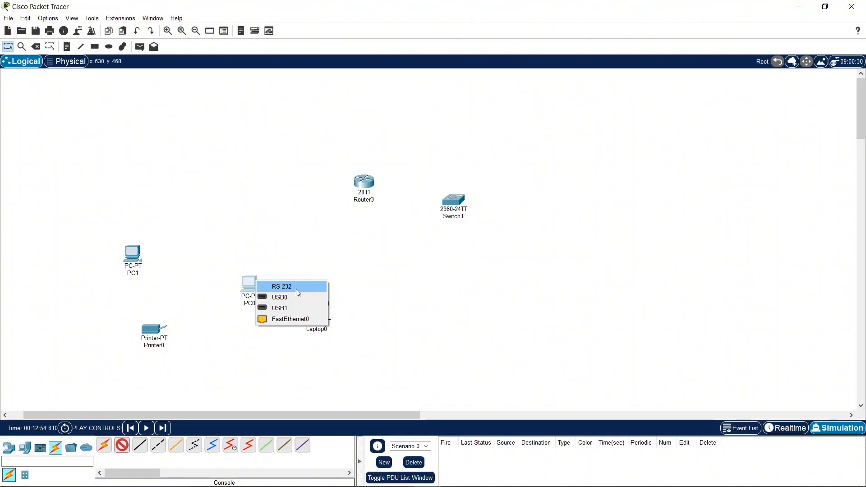
click(297, 289)
click(365, 183)
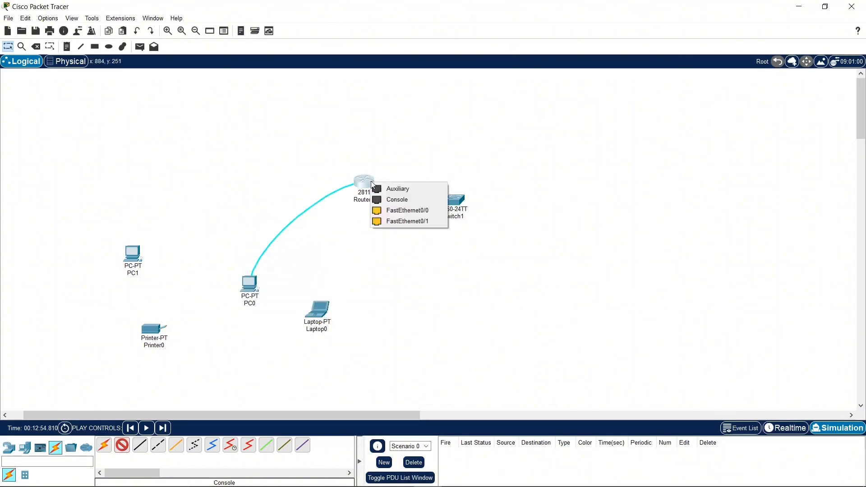
click(398, 199)
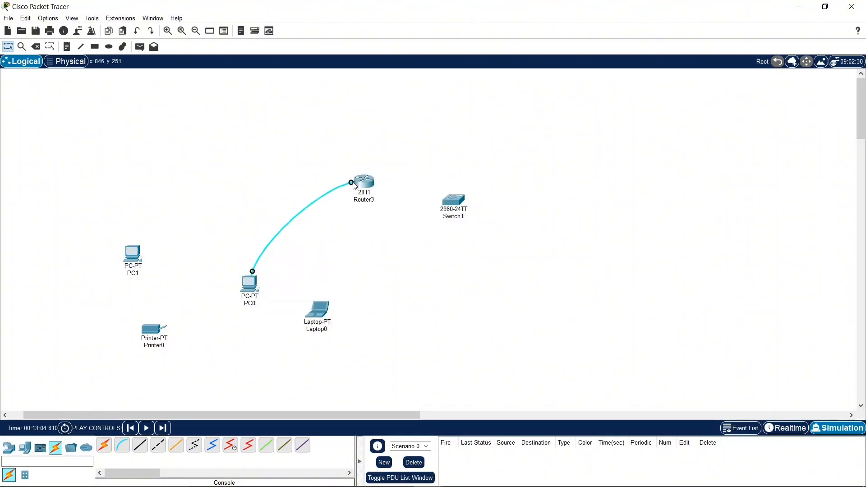
click(456, 203)
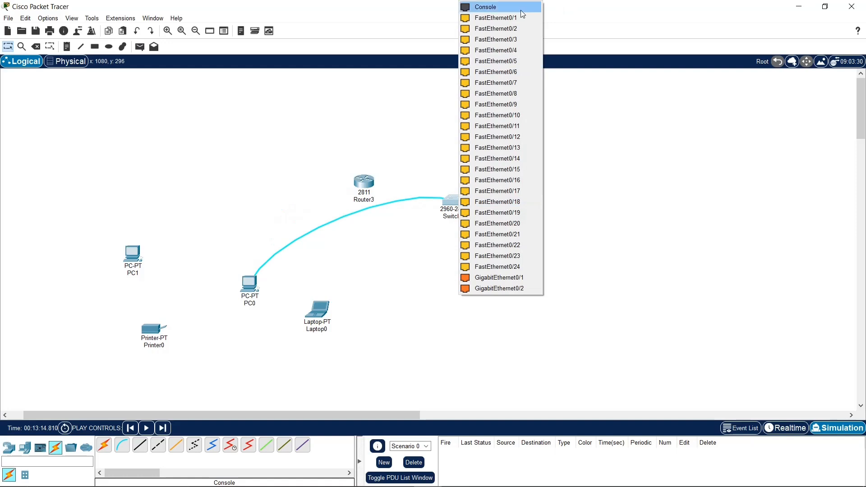
click(521, 10)
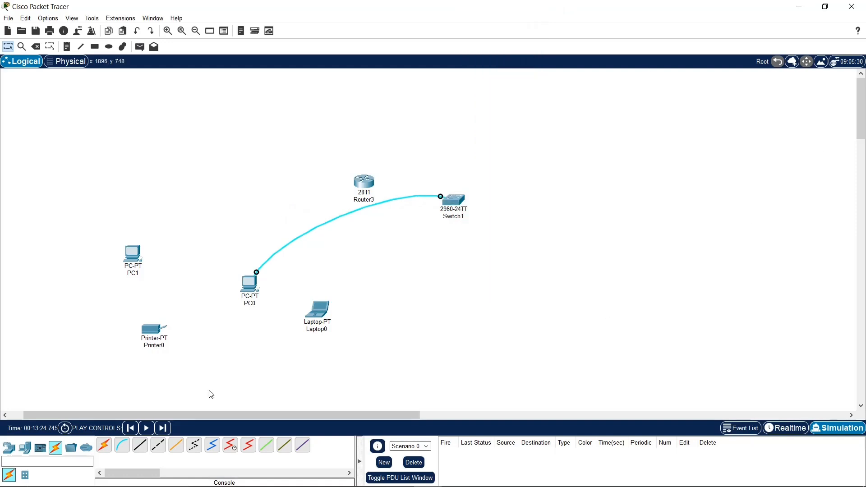
Step: Connect PC1's FastEthernet0 port to the 2811 router with a copper straight-through cable
click(142, 452)
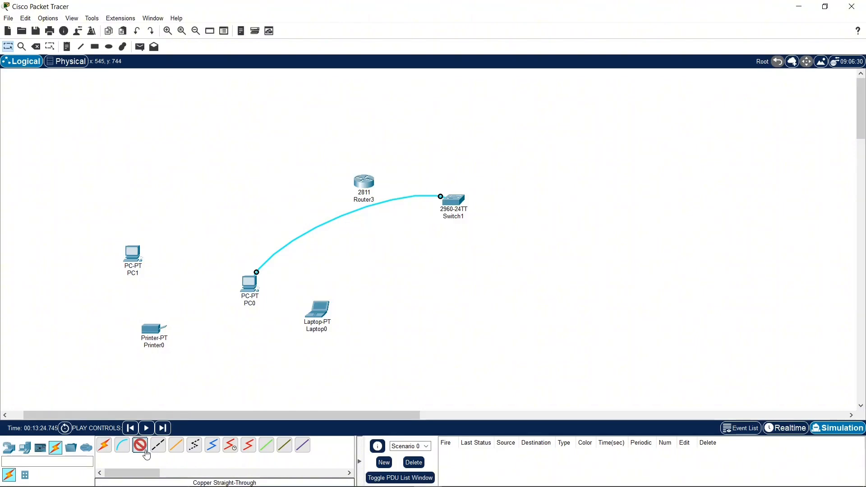
click(139, 255)
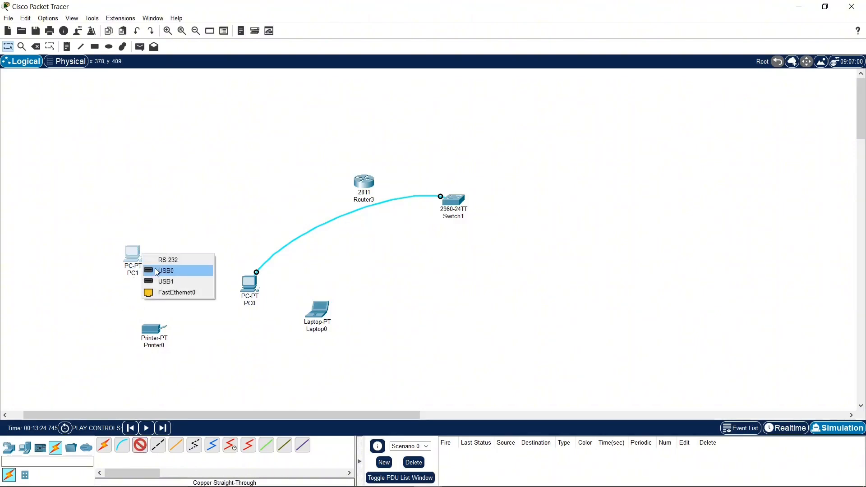
click(177, 293)
click(367, 183)
click(384, 222)
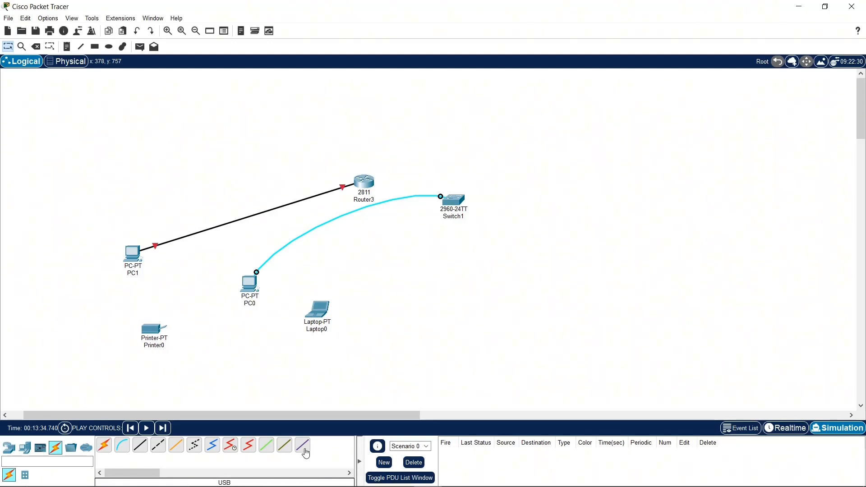
Step: Place a second 2811 router from the miscellaneous devices in the workspace below the switch
click(71, 448)
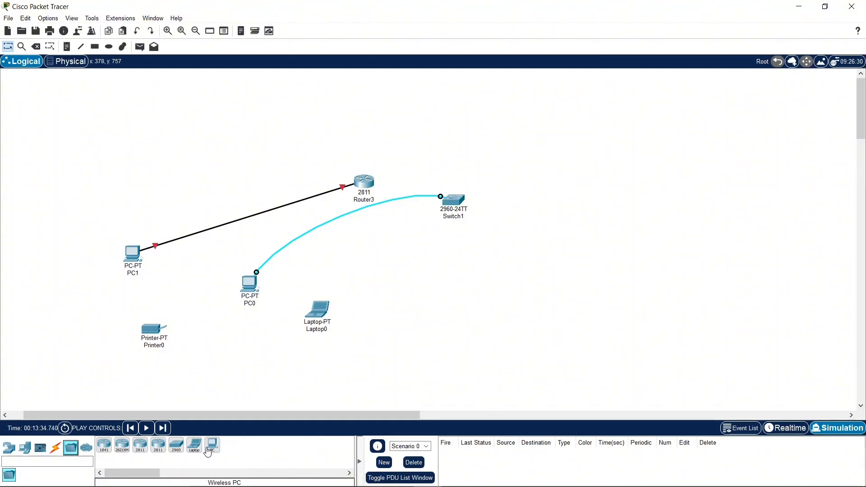
drag(140, 445, 453, 331)
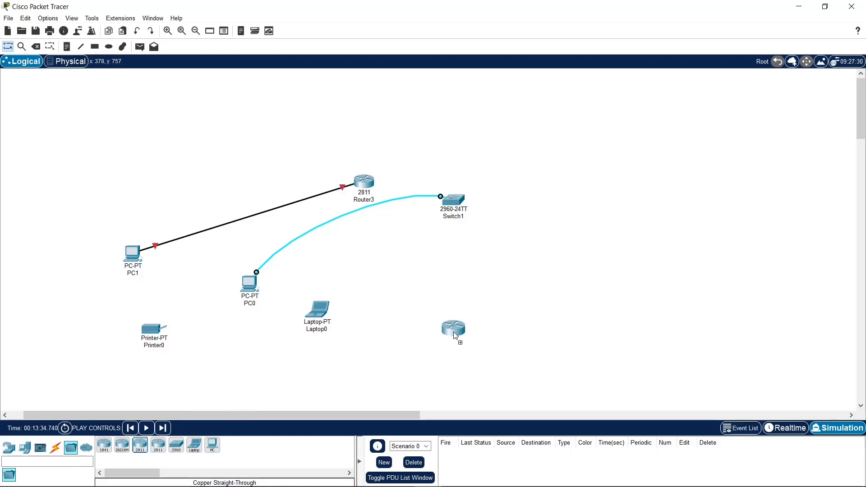
Step: Open the new 2811 router, try to view its configuration settings, and zoom in on its physical device view
click(450, 333)
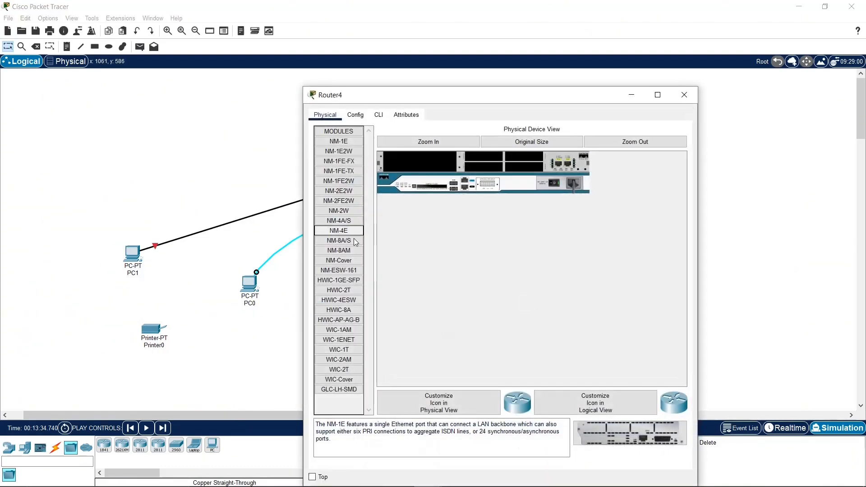
click(355, 115)
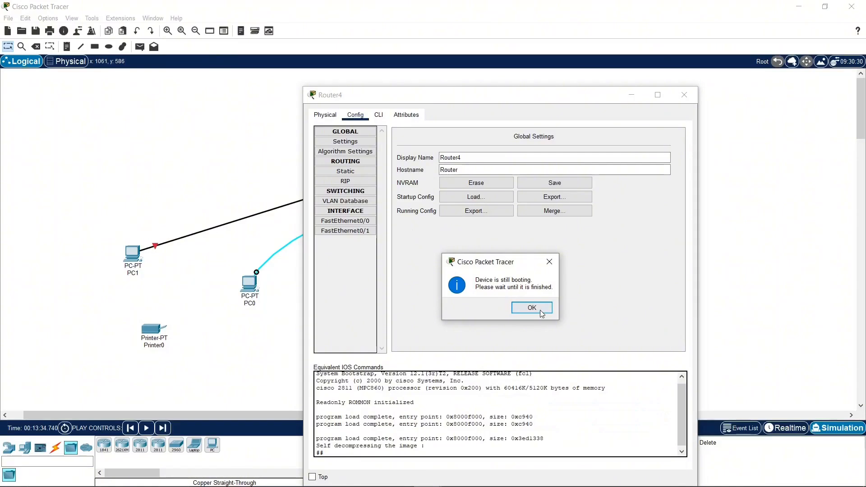
click(532, 308)
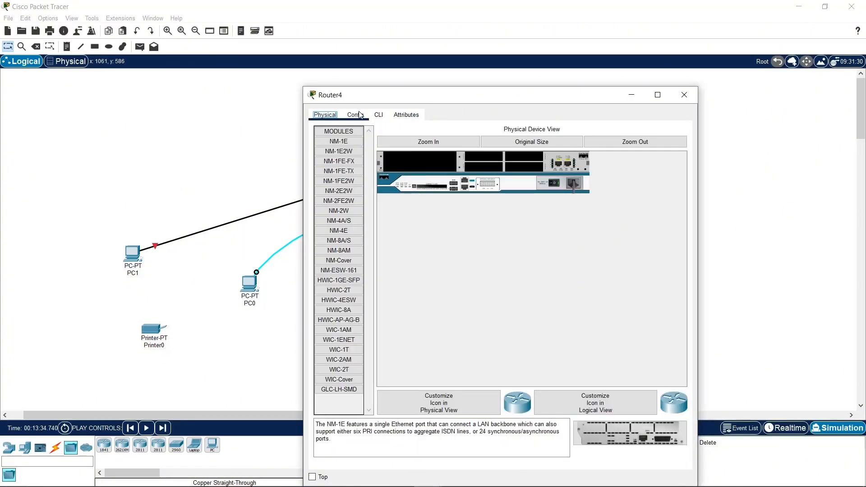
click(441, 143)
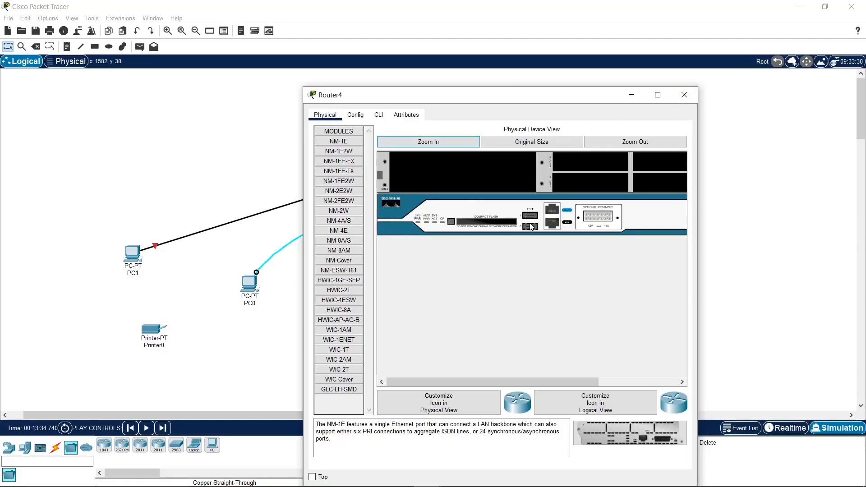
click(356, 115)
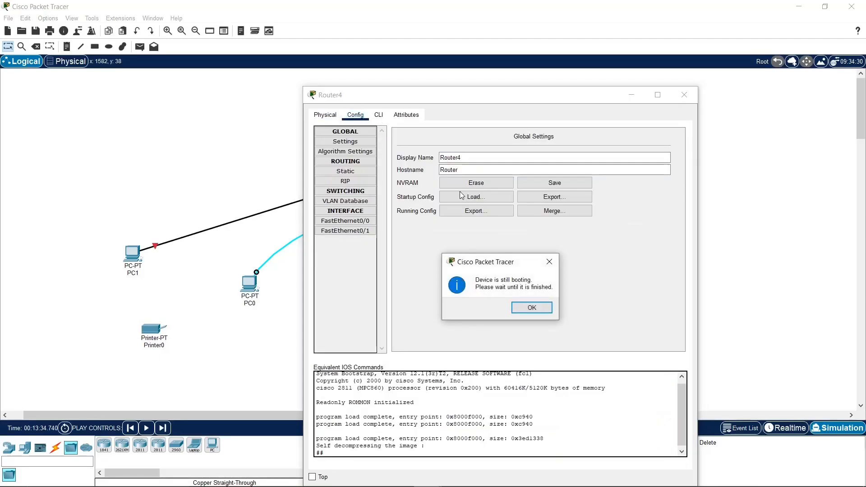
click(544, 308)
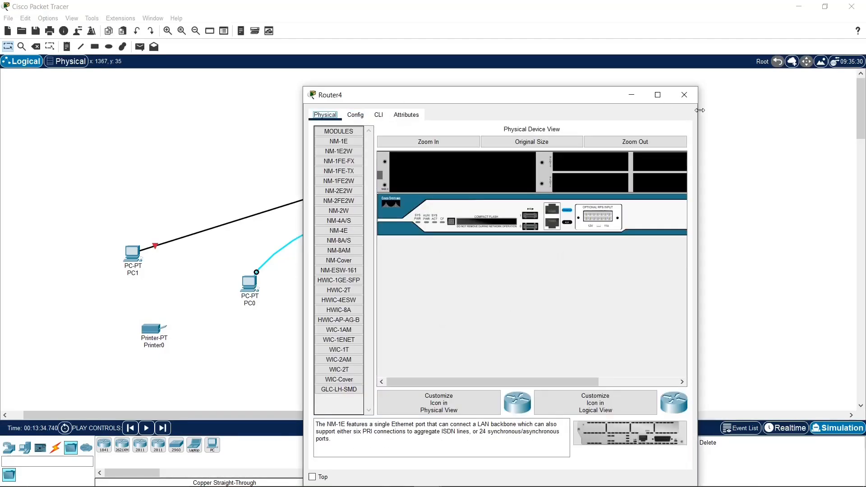
Step: Close the router's device window, show the multiuser connection category, and delete the 2811 router Router4
click(685, 95)
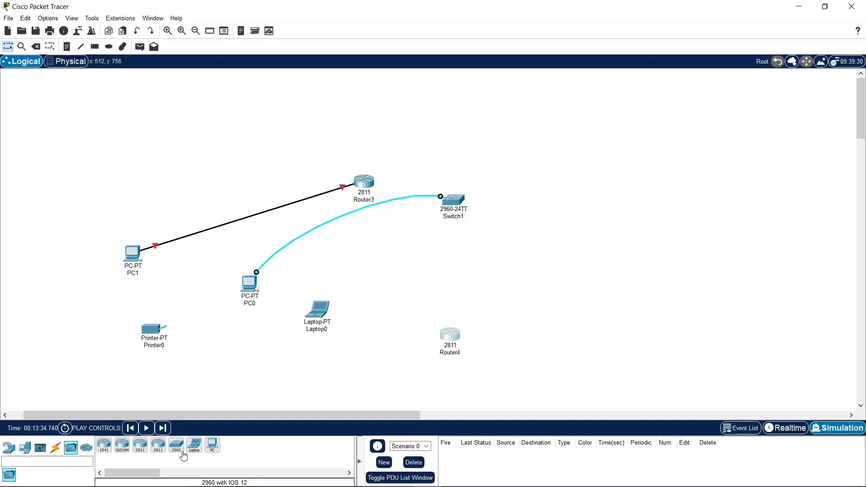
click(86, 448)
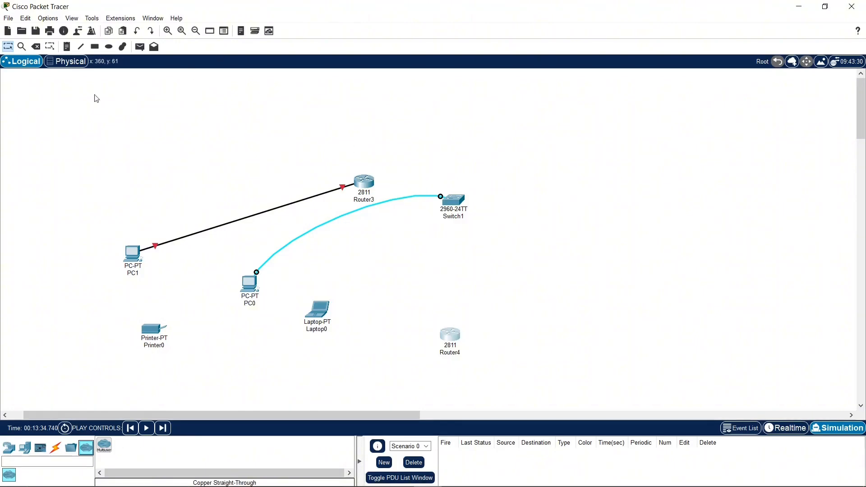
click(35, 48)
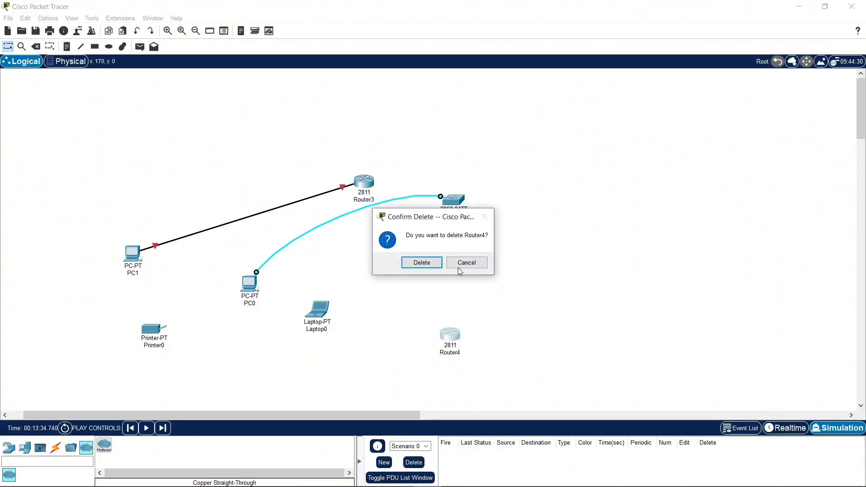
click(460, 271)
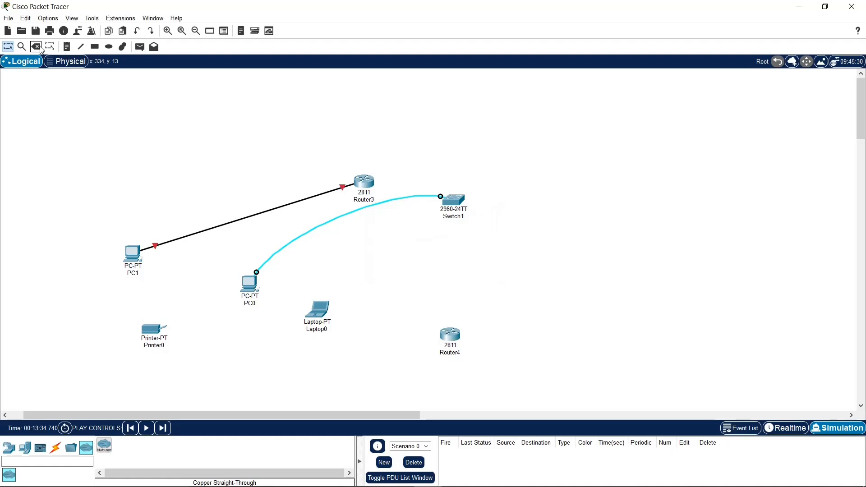
click(38, 47)
click(456, 334)
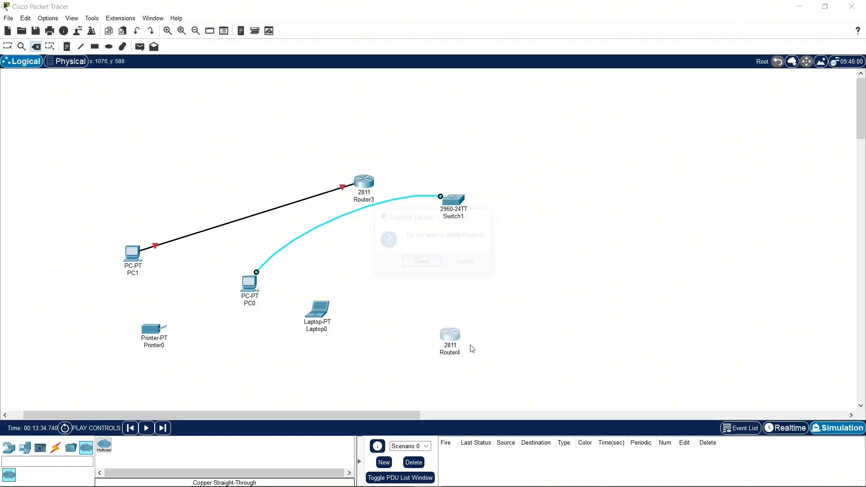
click(428, 263)
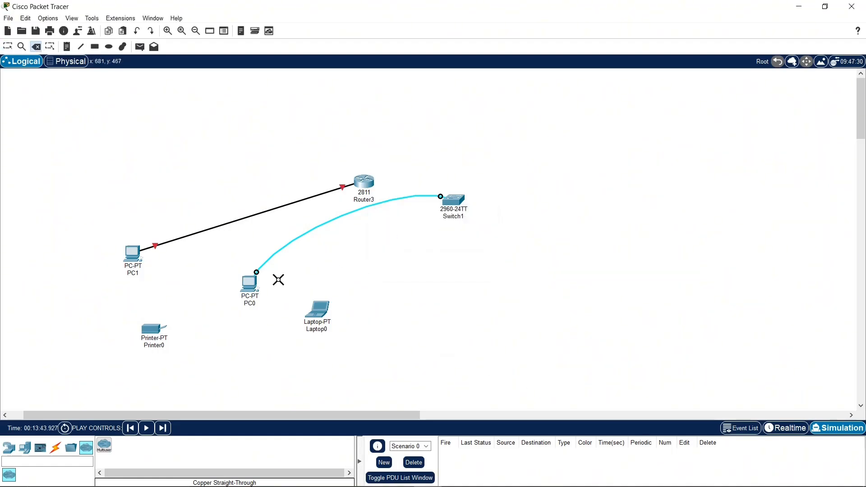
key(Escape)
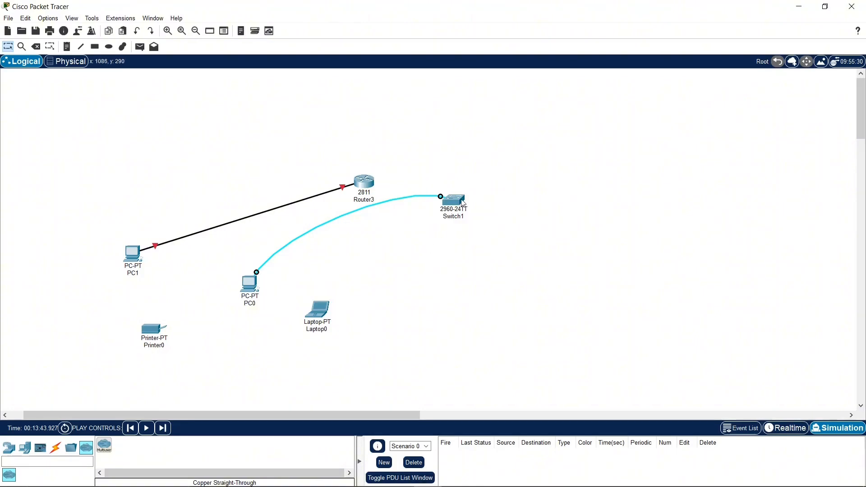
Step: Move the 2960 switch down in the workspace and delete the copper cable between PC1 and the 2811 router
drag(462, 200, 458, 296)
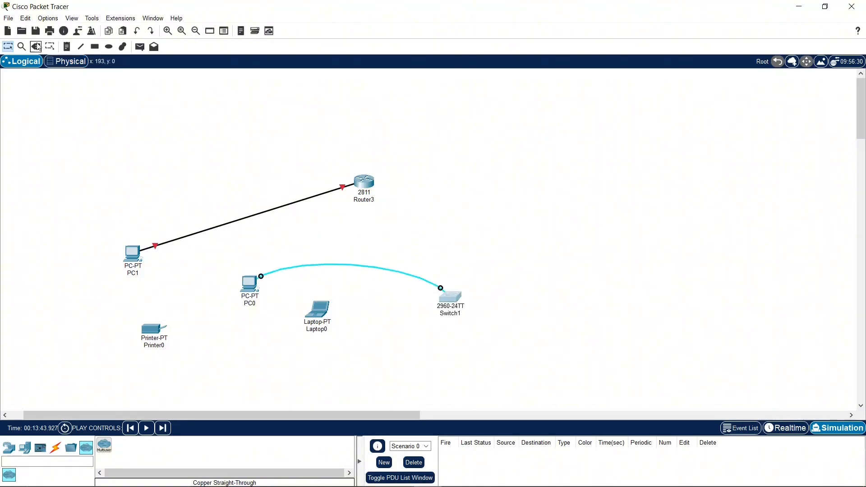
key(Delete)
key(Escape)
click(35, 46)
click(238, 219)
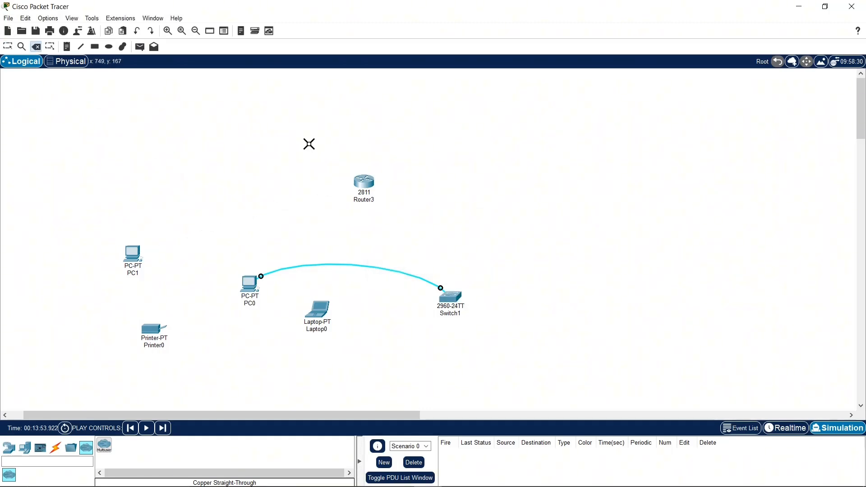
key(Escape)
Step: Move the 2811 router to the free area above the switch
click(364, 182)
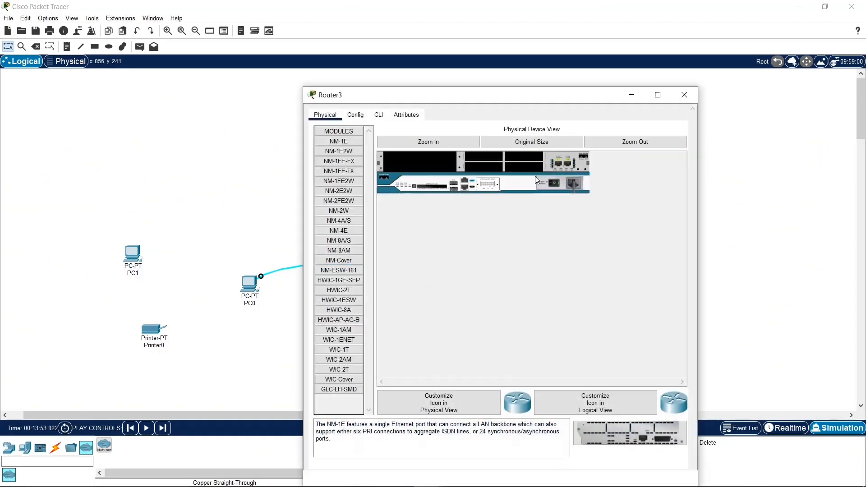
click(680, 94)
drag(361, 188, 483, 159)
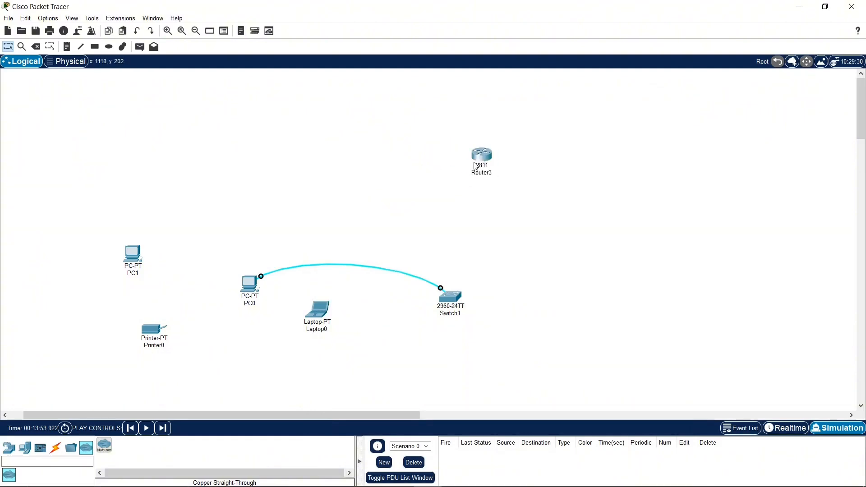
Step: In the 2811 router's command line interface, answer no to the initial configuration dialog, reach the user prompt, and close the device window
mouse_move(482, 158)
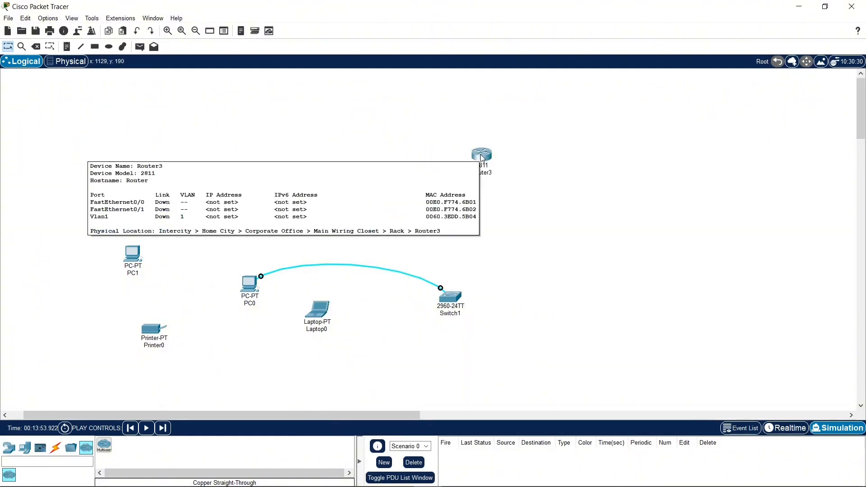
click(485, 157)
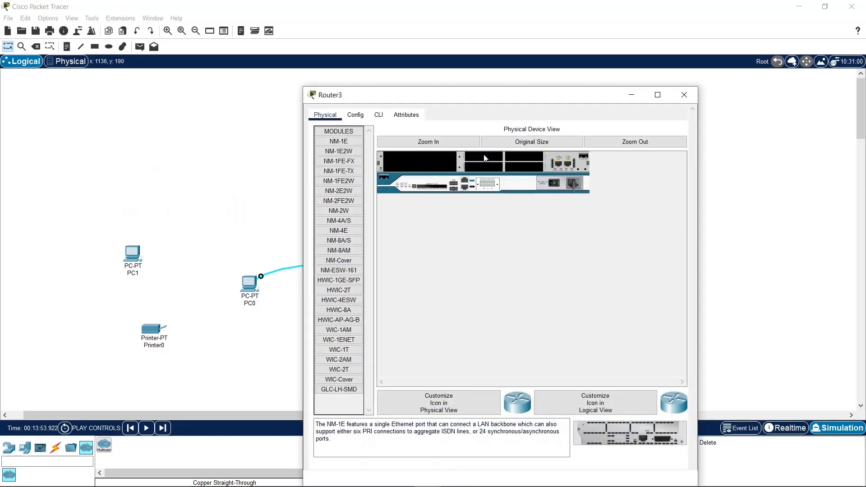
click(379, 115)
drag(398, 97, 265, 56)
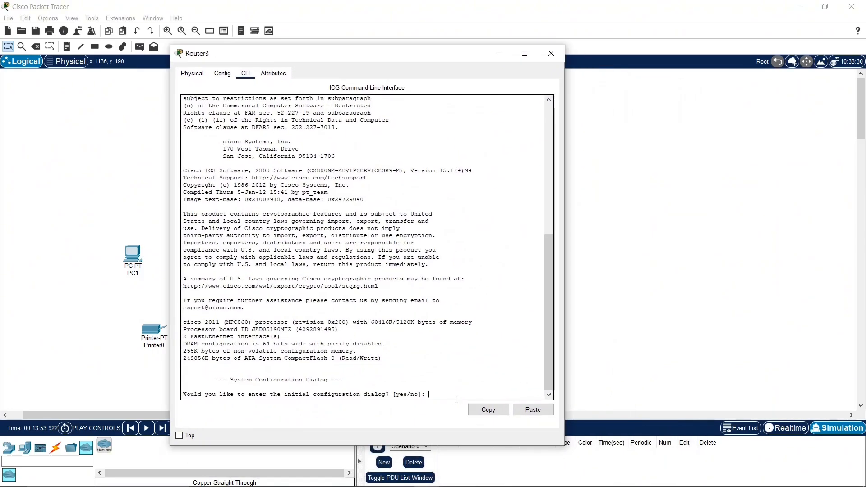
text(no)
key(Return)
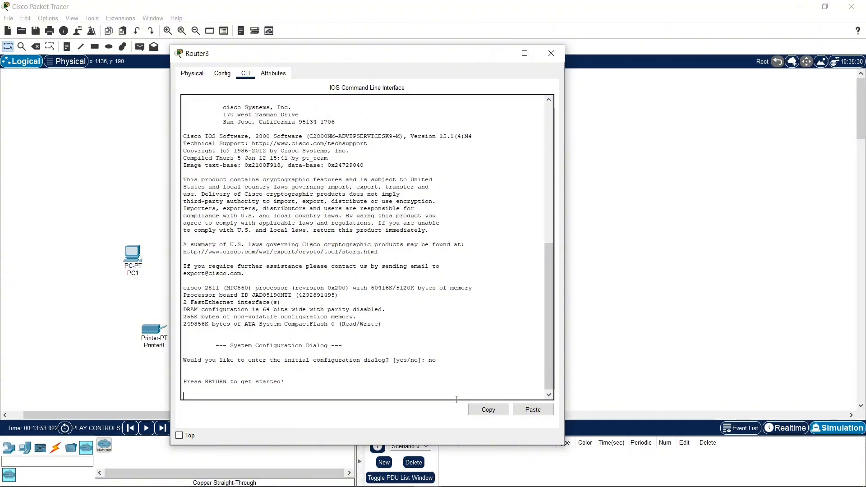
key(Return)
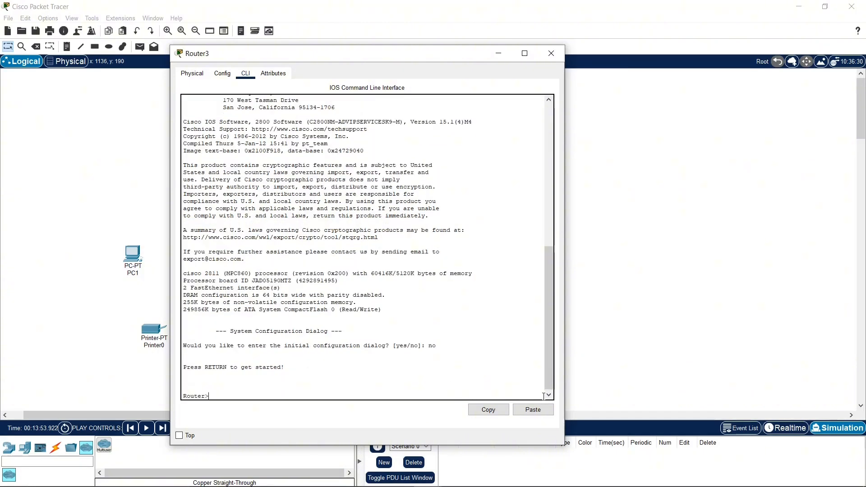
click(551, 54)
Step: Move PC0 up level with the router and move the console cable's switch end to the router's Console port
drag(241, 282, 297, 140)
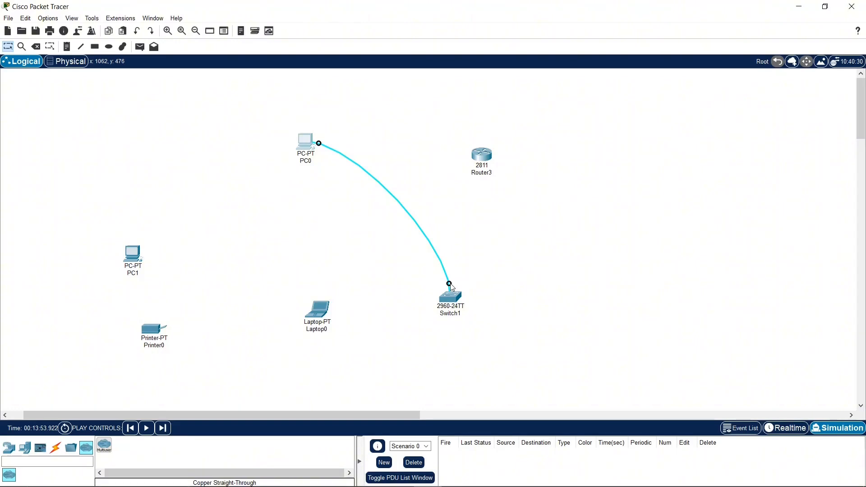
drag(451, 284, 486, 150)
click(481, 151)
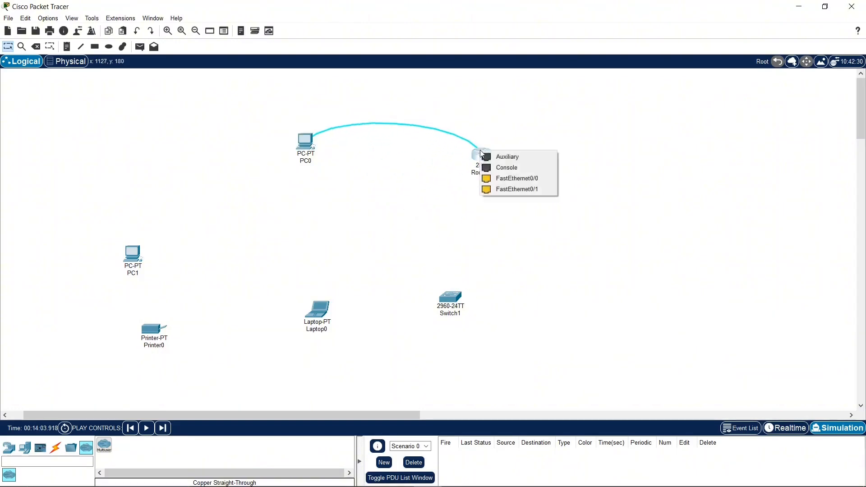
click(517, 178)
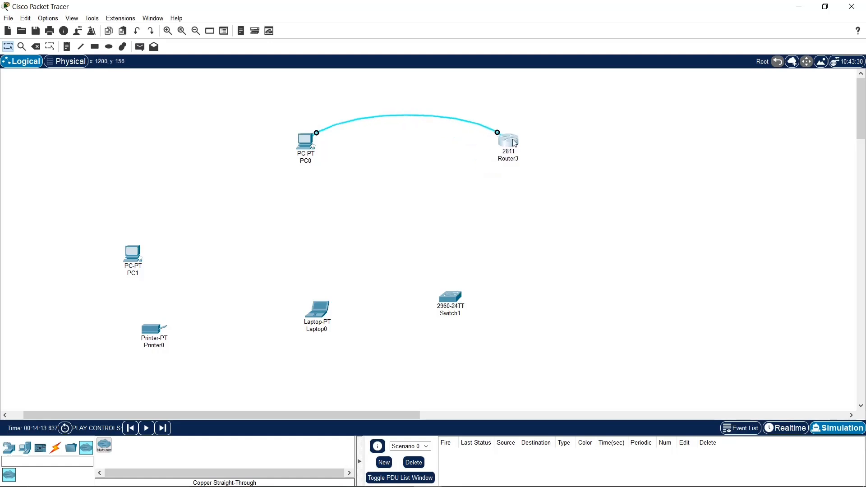
drag(510, 143, 496, 148)
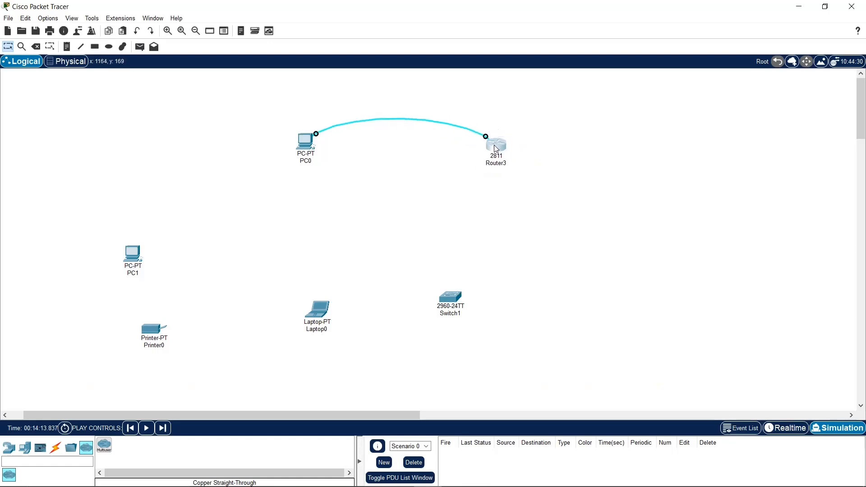
Step: Open PC0's Terminal application with the default port configuration and bring up the router's user prompt
click(305, 142)
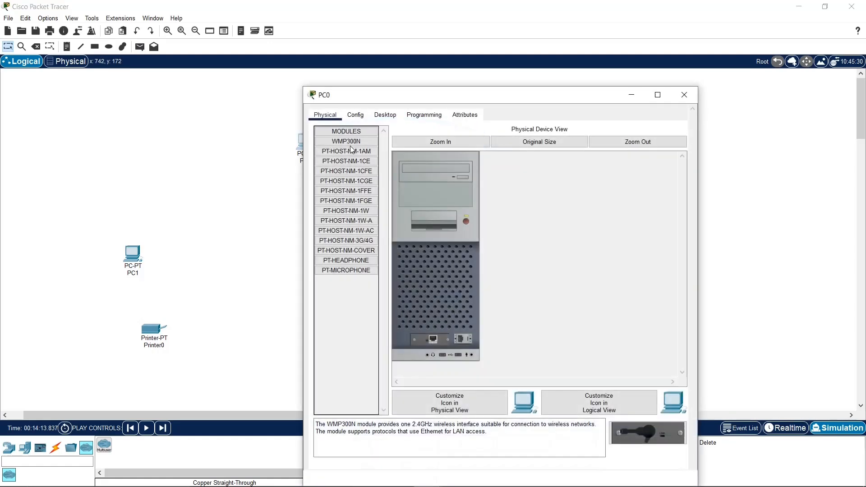
click(386, 118)
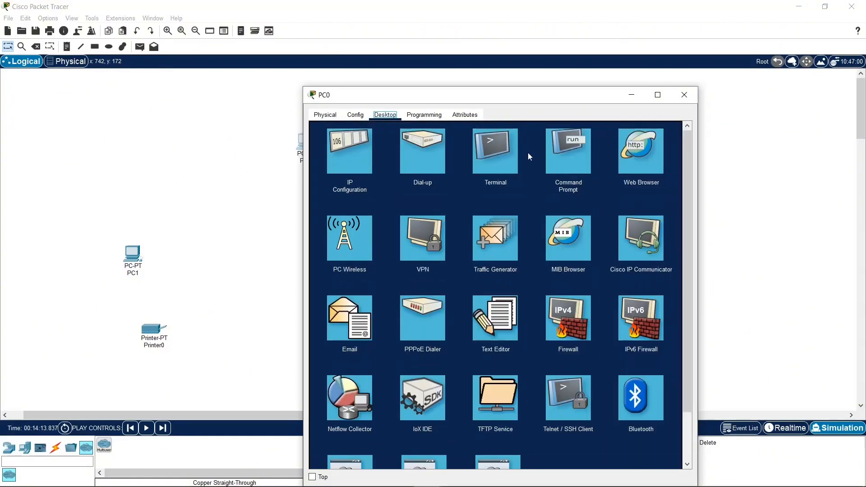
click(502, 163)
click(659, 223)
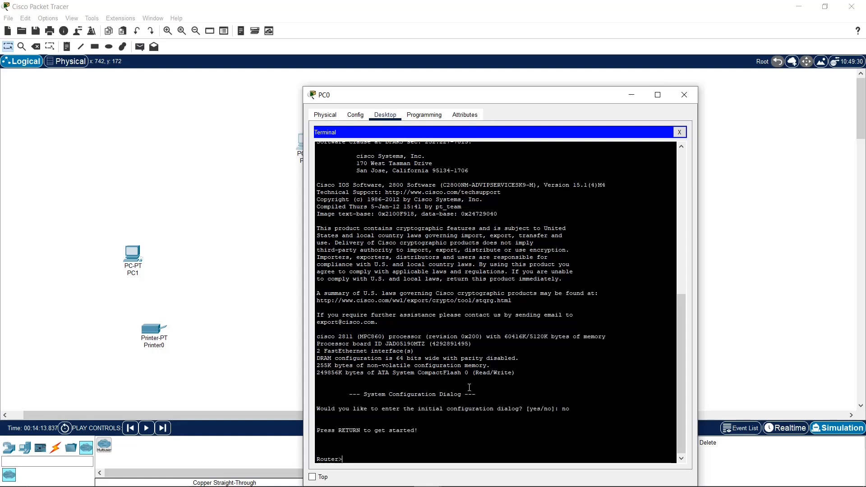
key(Return)
key(Return)
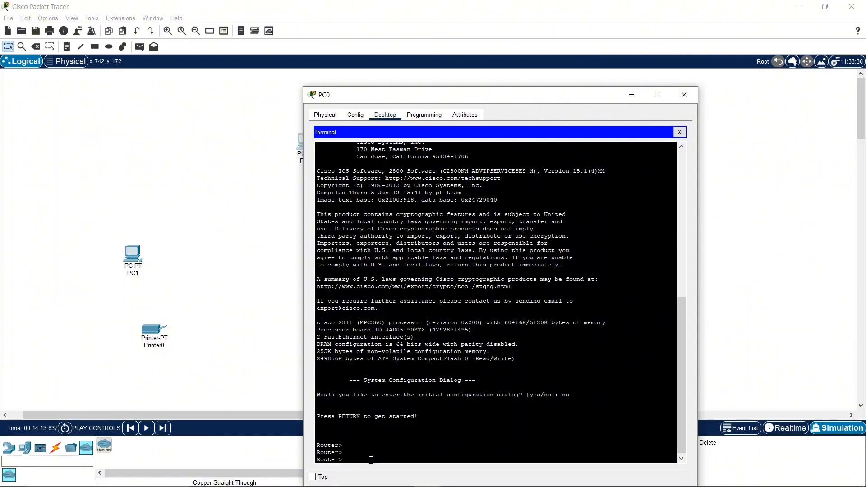
Step: Enter the router's privileged mode with enable and return to user mode with disable
text(enable)
key(Return)
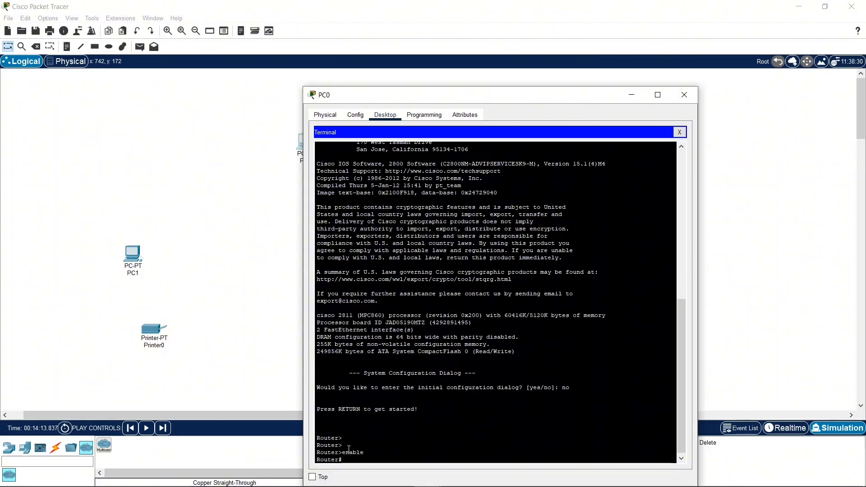
drag(348, 448, 339, 449)
drag(344, 461, 340, 461)
click(341, 461)
text(disable)
key(Return)
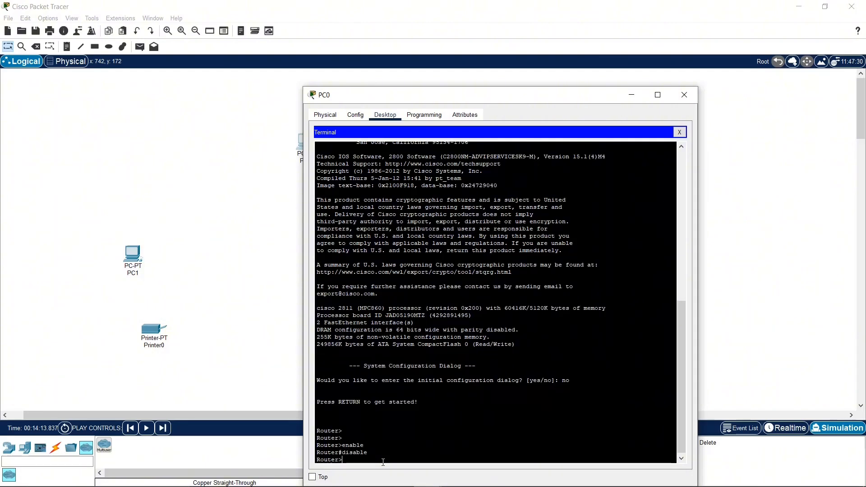
Step: Re-enter privileged mode with enable, leave the console session with exit, and return to the user prompt
text(enable)
key(Return)
text(exit)
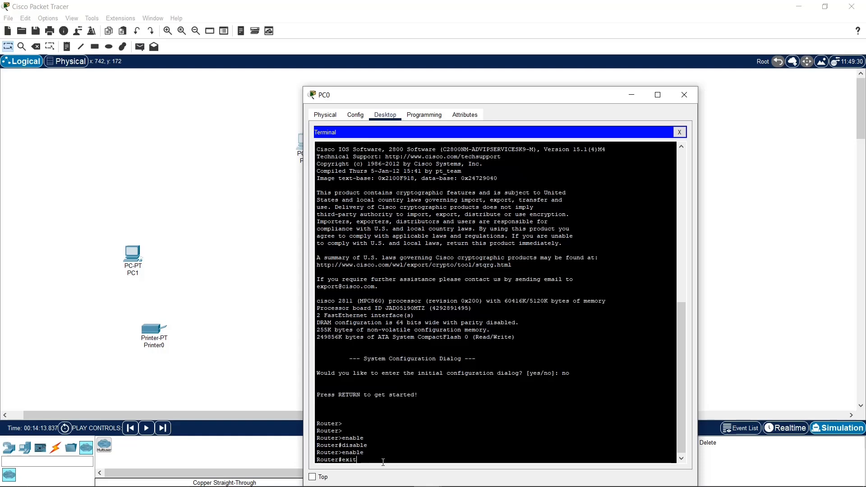
key(Return)
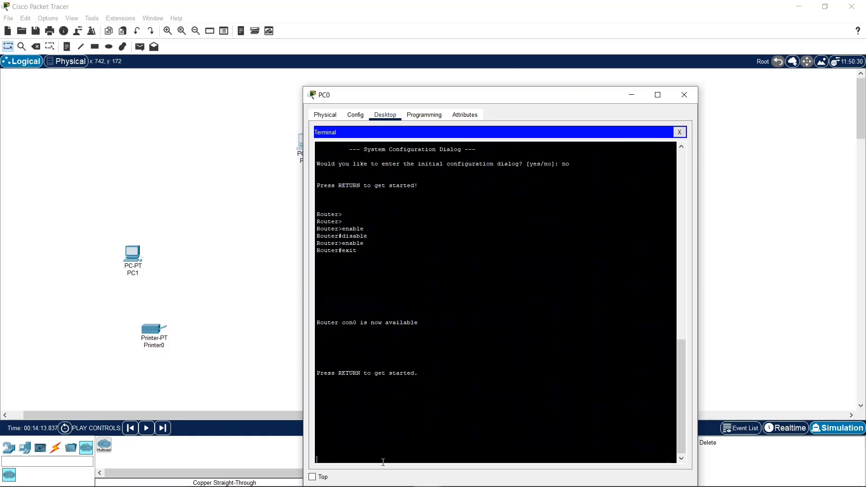
key(Return)
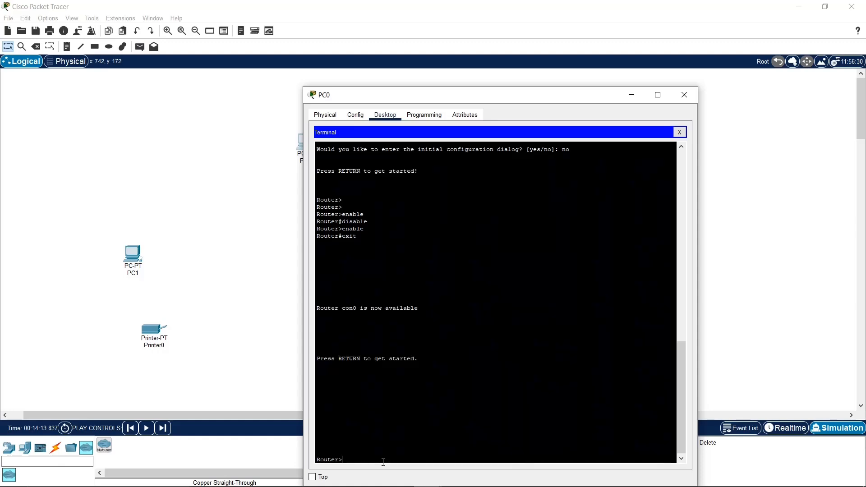
Step: Run enable and config on the router, accepting terminal as the source, to enter global configuration mode
text(ble)
key(Return)
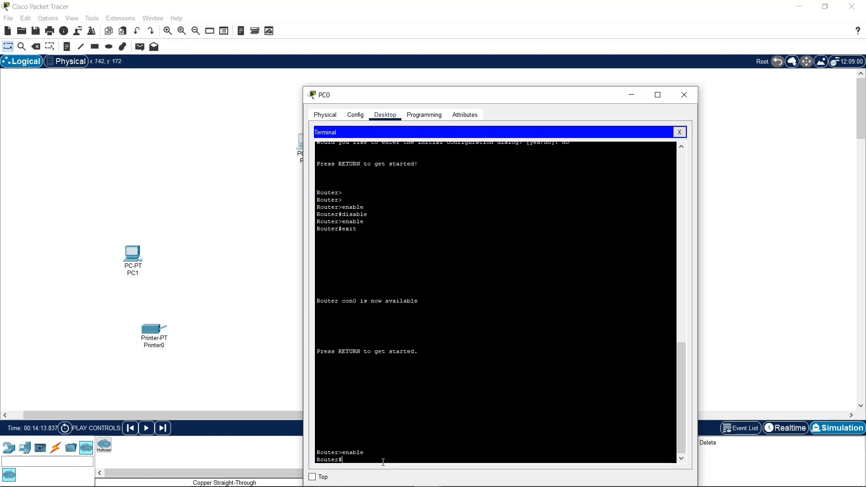
text(config)
key(Return)
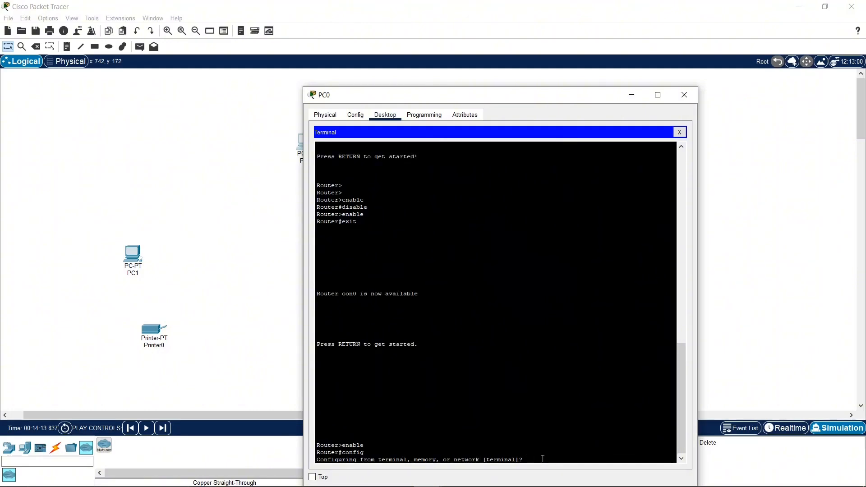
key(Return)
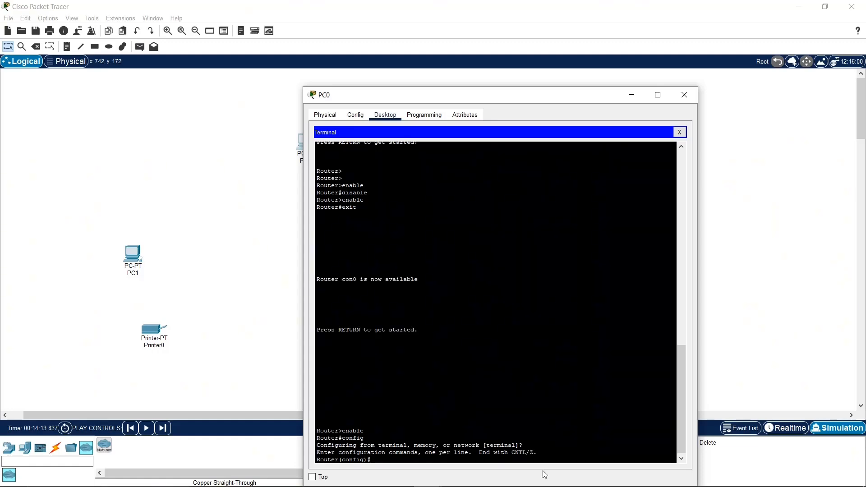
Step: Set the router's hostname to Chubby
drag(365, 460, 345, 461)
click(387, 460)
text(hostname Chubby)
key(Return)
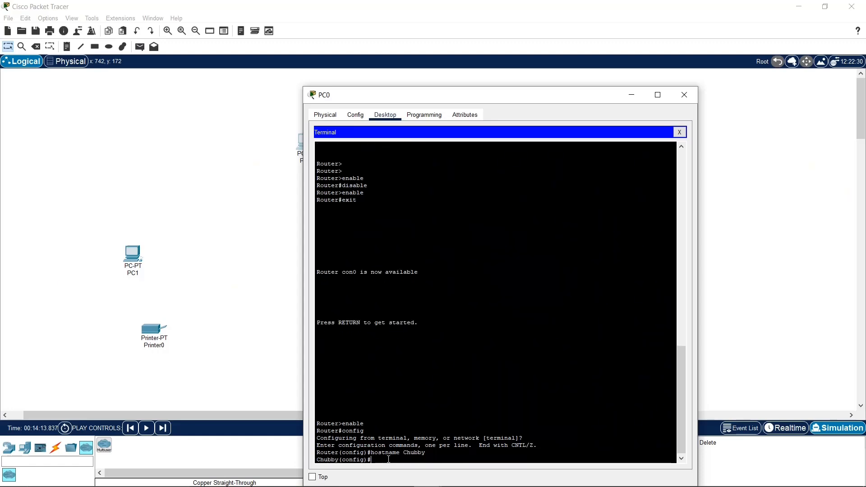
Step: Change the router's hostname to R1 by editing the previous hostname command
key(Up)
key(BackSpace)
key(BackSpace)
key(BackSpace)
key(BackSpace)
key(BackSpace)
text(R1)
key(Return)
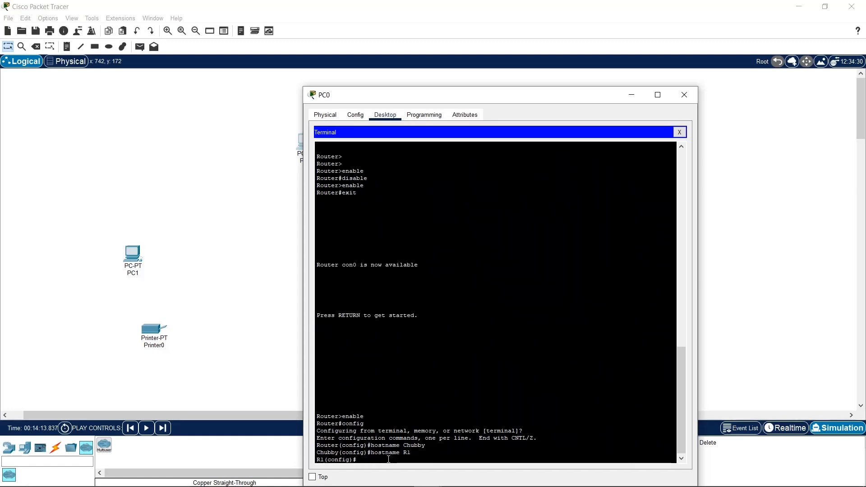
Step: Set the router's privileged mode password with the enable secret command
text(enable secret chubby)
key(Return)
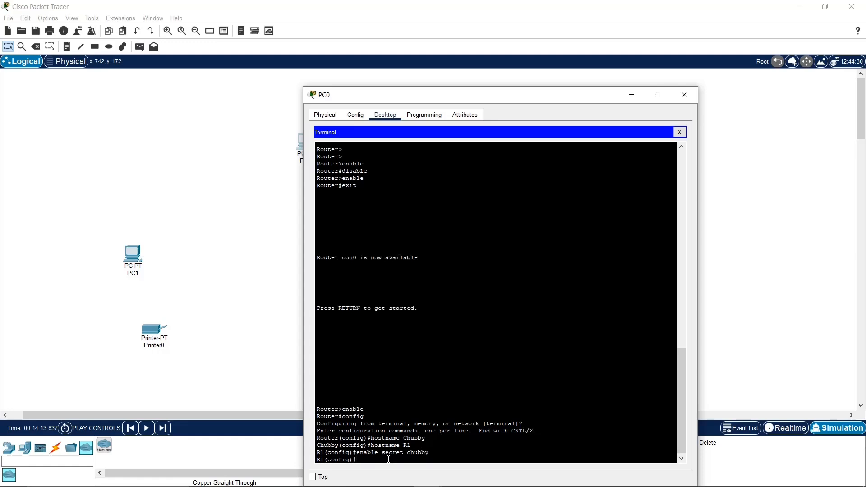
Step: Enter console line configuration mode with the line console 0 command
text(ine conole)
key(BackSpace)
key(BackSpace)
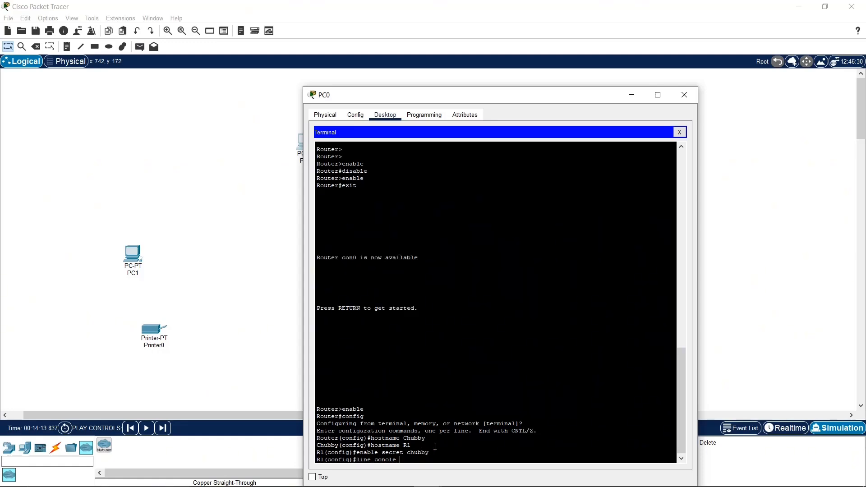
text(sole 0)
key(Return)
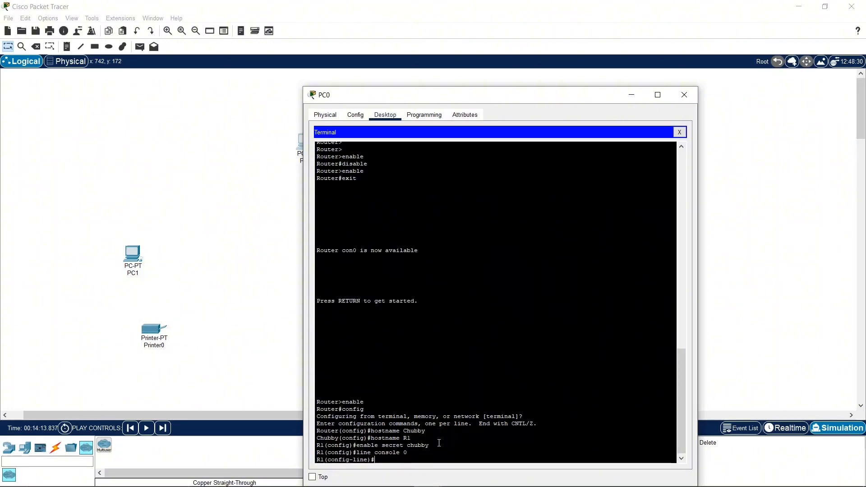
Step: Set the console line password and exit back to the router's privileged mode
text(password chubby)
key(Return)
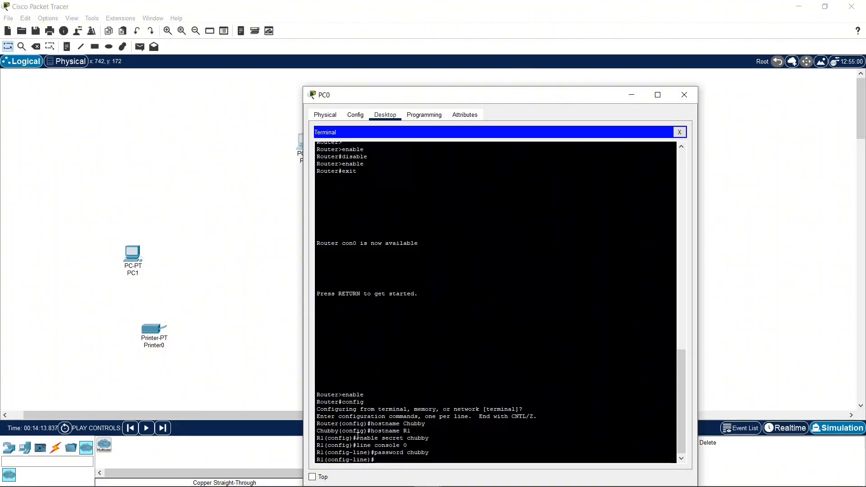
text(exit)
key(Return)
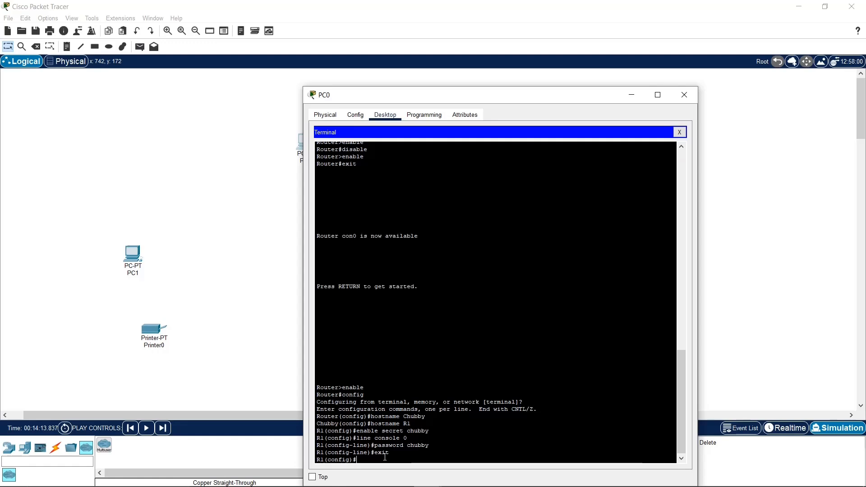
text(exit)
key(Return)
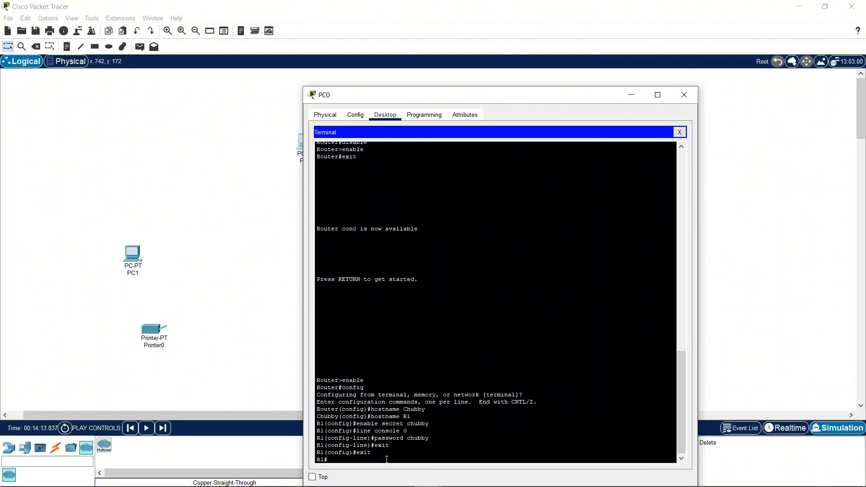
Step: Display the router's running configuration with the show running command
text(show running)
key(Return)
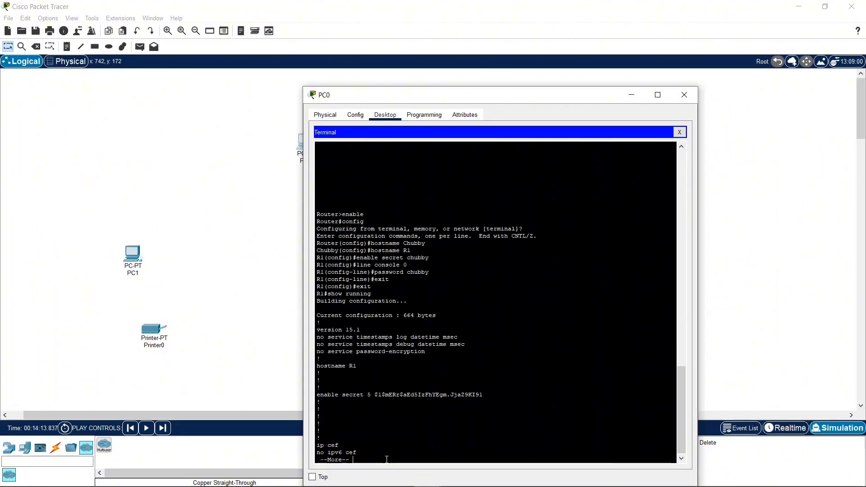
Step: Page through the rest of the running configuration output to its end
key(Return)
key(Return)
key(Return)
key(Return)
key(Return)
key(Return)
key(Return)
key(Return)
key(Return)
key(Return)
key(Return)
key(Return)
key(Return)
key(Return)
key(Return)
key(Return)
key(Return)
key(Return)
key(Return)
key(Return)
key(Return)
key(Return)
key(Return)
key(Return)
key(Return)
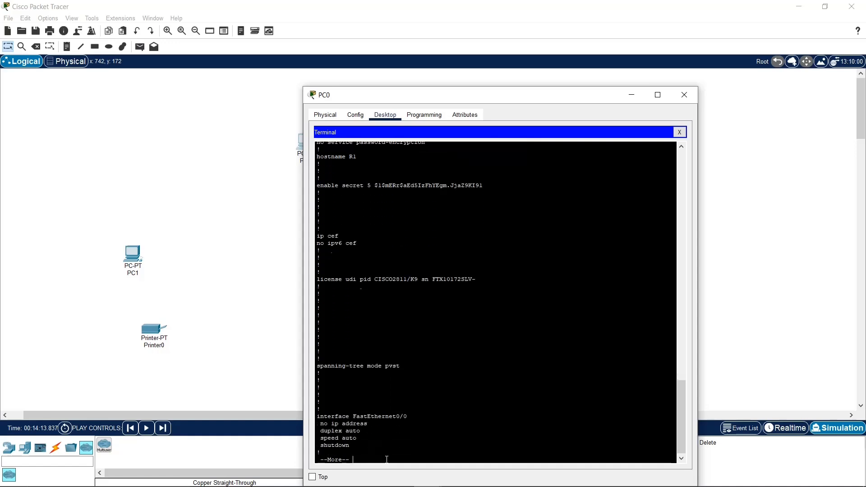
key(Return)
key(Return)
key(Return)
key(Return)
key(Return)
key(Return)
key(Return)
key(Return)
key(Return)
key(Return)
key(Return)
key(Return)
key(Return)
key(Return)
key(Return)
key(Return)
key(Return)
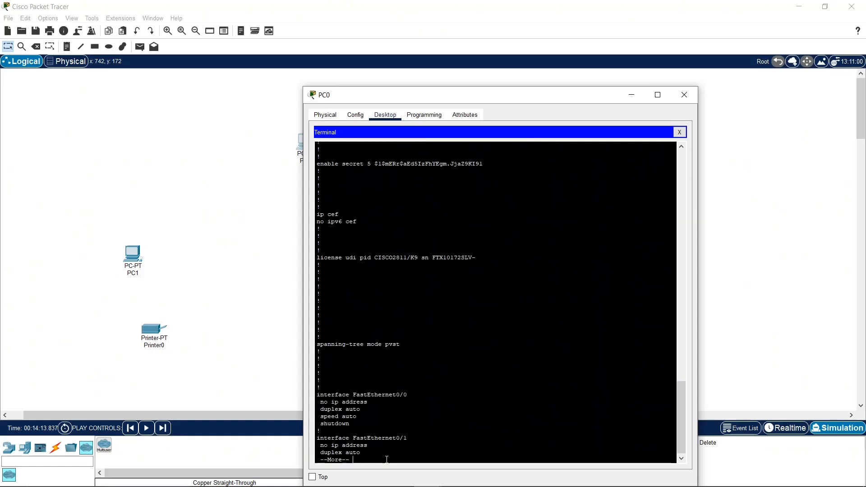
key(Return)
key(Return)
key(Return)
key(Return)
key(Return)
key(Return)
key(Return)
key(Return)
key(Return)
key(Return)
key(Return)
key(Return)
key(Return)
key(Return)
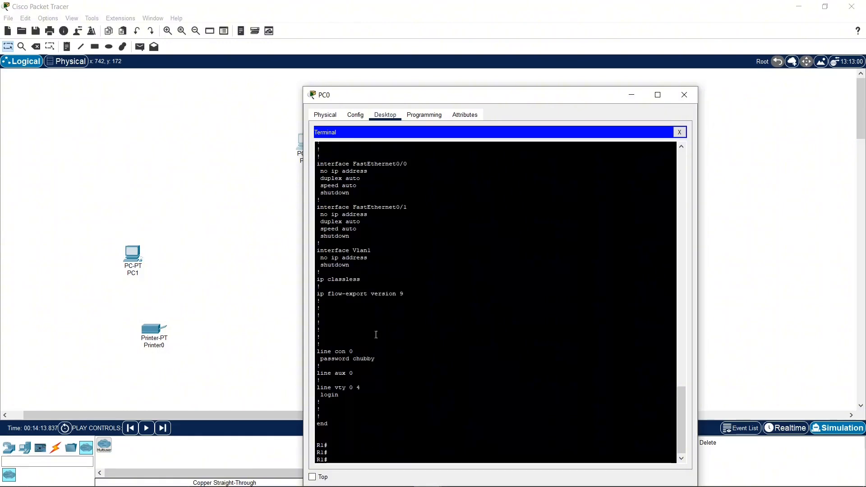
Step: Examine the FastEthernet0/0 entry and the password stored under line con 0 in the running configuration
scroll(400, 288, up, 3)
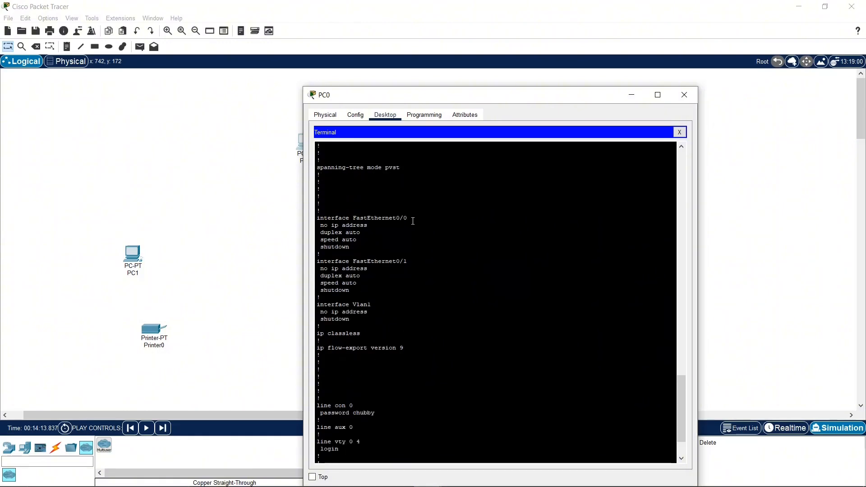
drag(408, 226, 324, 218)
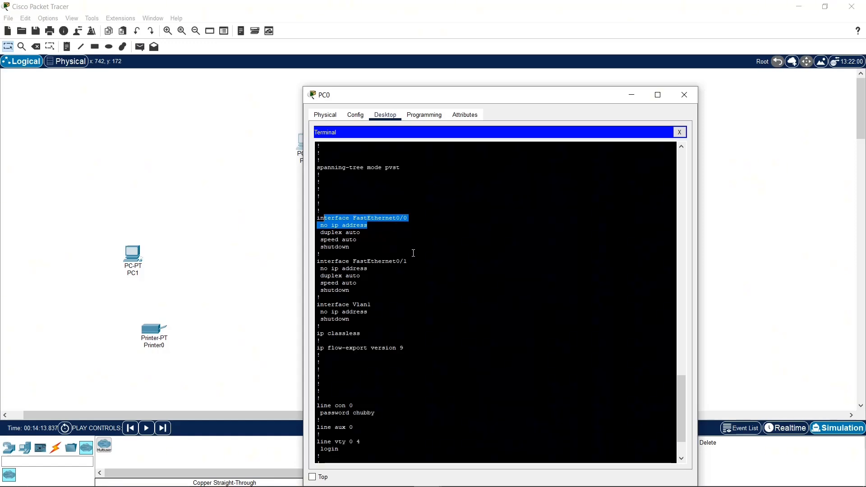
scroll(413, 253, down, 3)
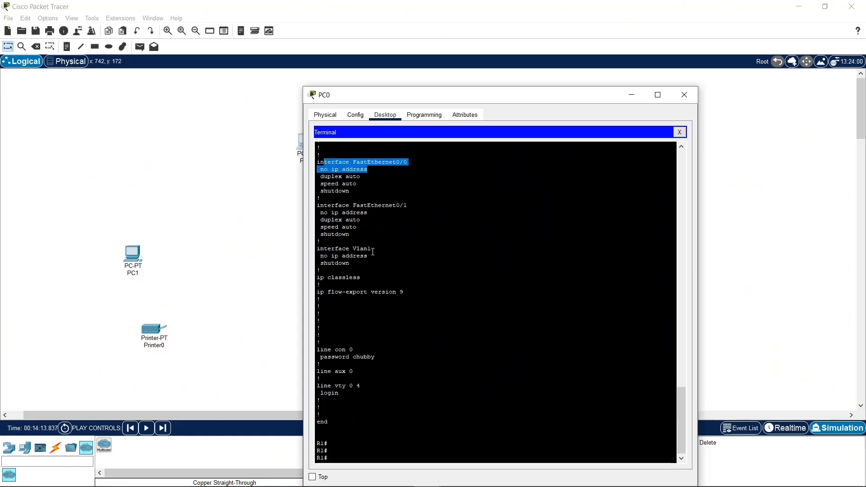
double_click(370, 356)
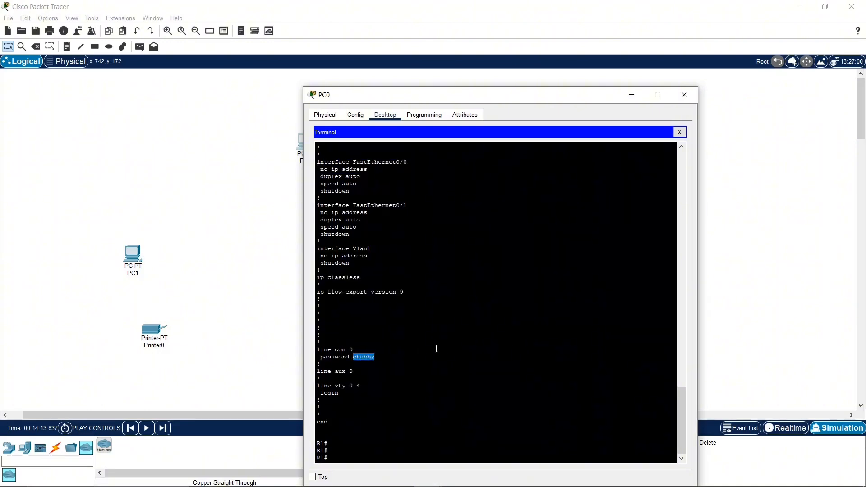
scroll(435, 348, up, 4)
scroll(416, 344, down, 4)
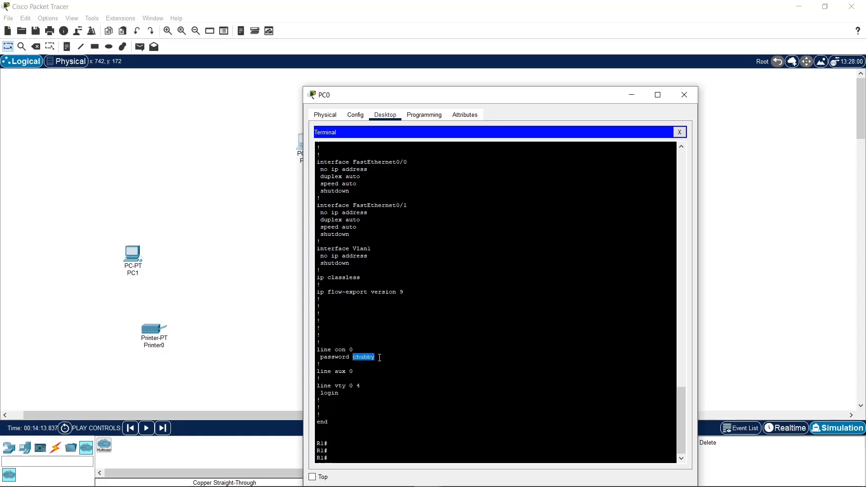
drag(364, 358, 355, 360)
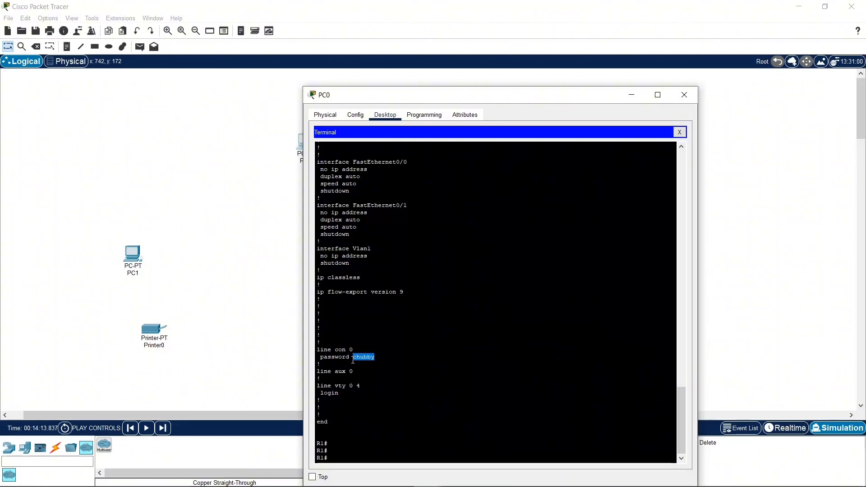
key(Return)
key(Return)
key(Return)
key(Return)
key(Return)
key(Return)
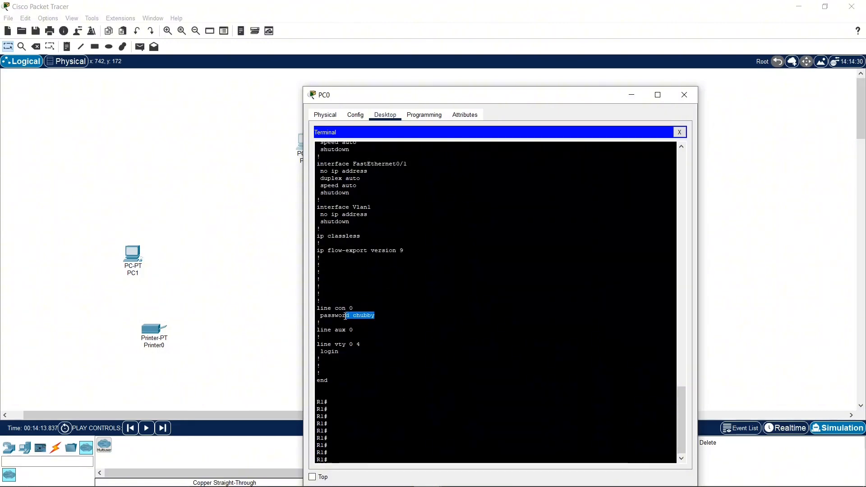
Step: Enter global configuration mode with the config command, accepting terminal as the source
click(392, 322)
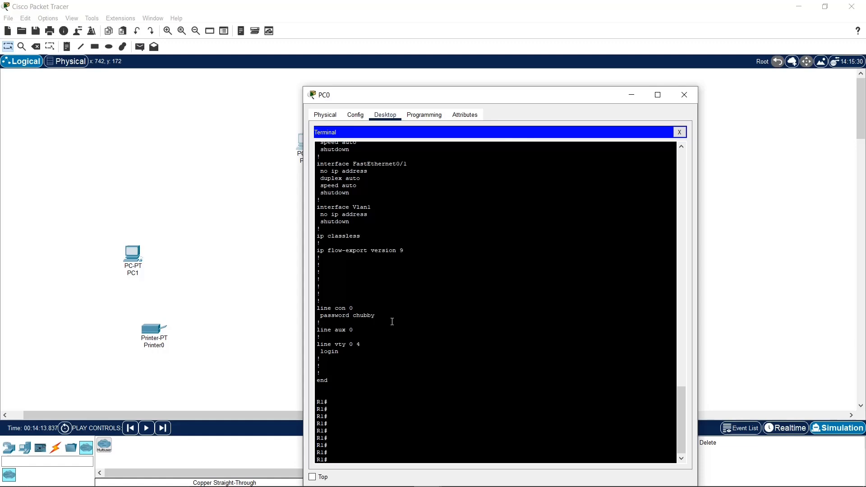
scroll(399, 328, down, 1)
click(347, 450)
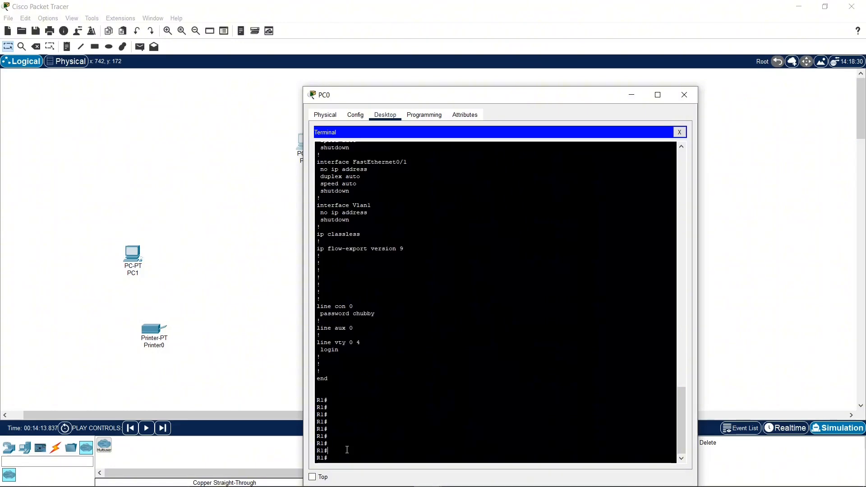
text(config)
key(Return)
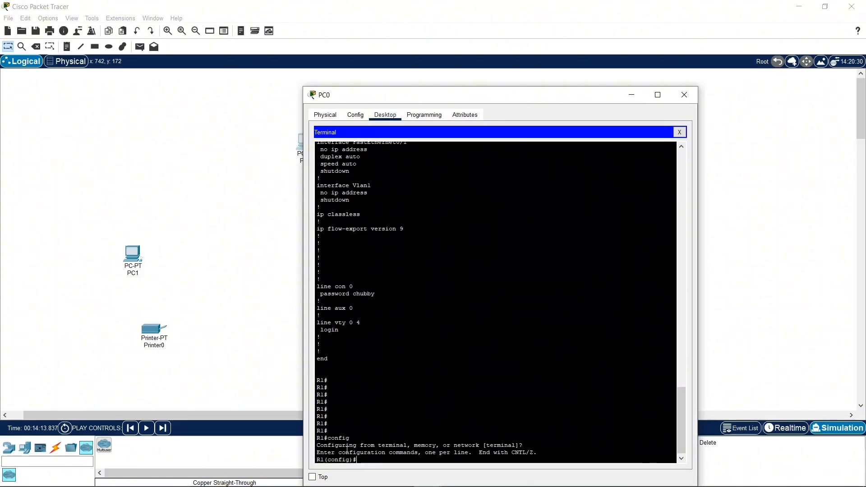
Step: Enable password encryption with the service password-encryption command, correcting the misspelled service keyword, and exit to privileged mode
text(serivce password-encrpyption)
key(Return)
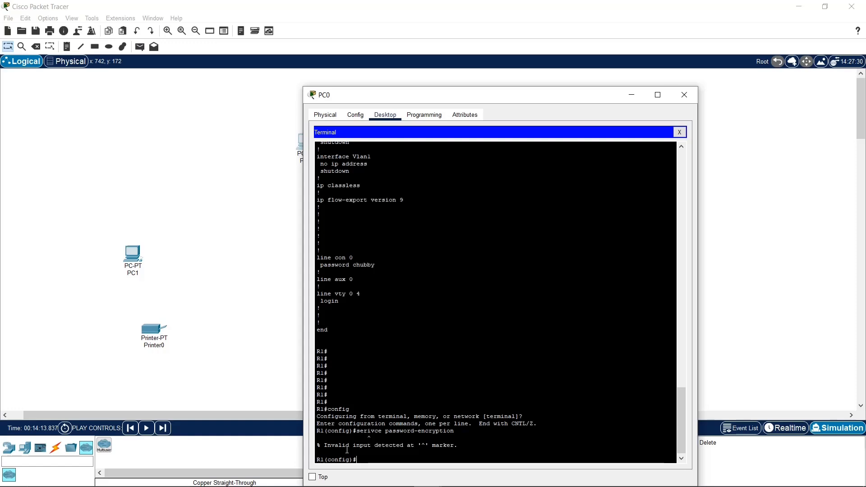
key(Up)
key(BackSpace)
key(BackSpace)
text(vi)
key(Return)
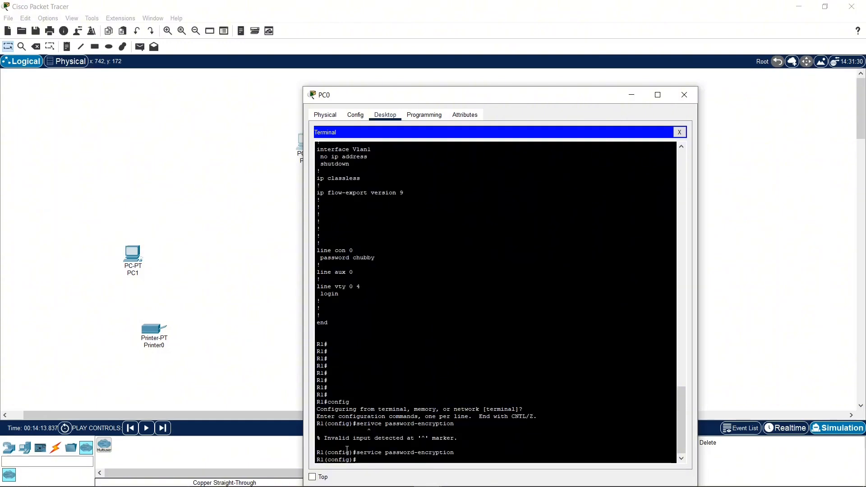
text(exit)
key(Return)
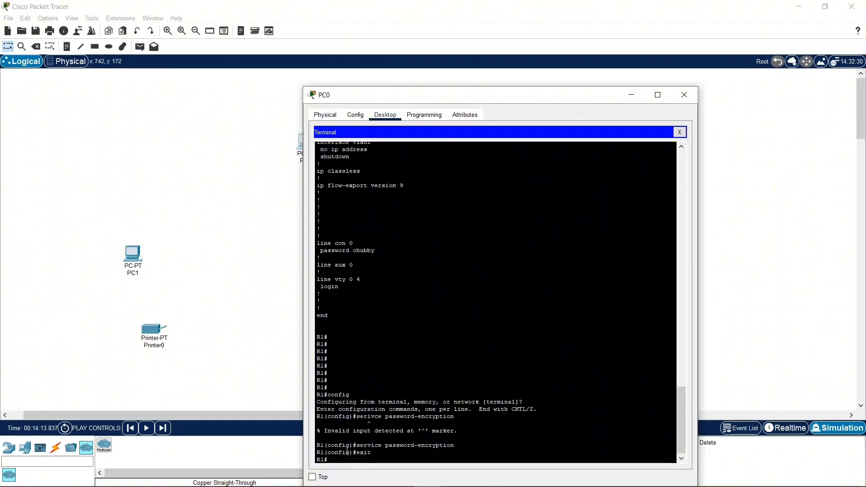
Step: Try to display the router's running configuration from privileged mode
text(shwo)
key(BackSpace)
key(BackSpace)
key(BackSpace)
text(ow runn)
text(ning)
key(Return)
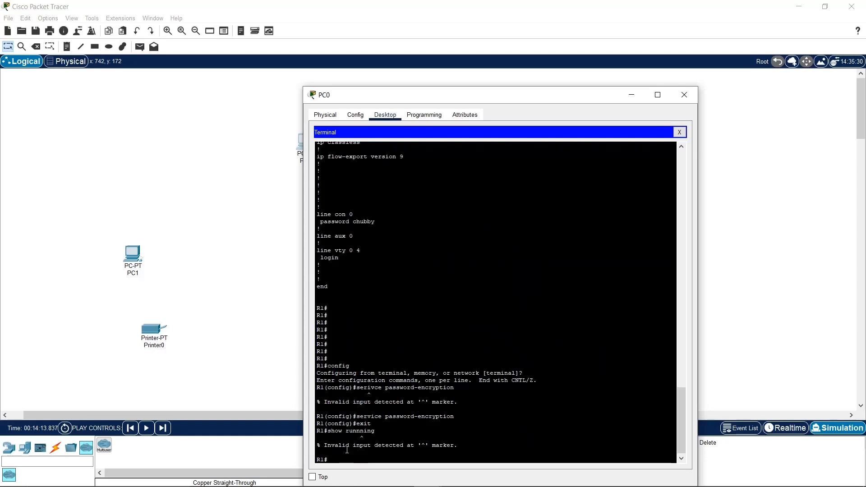
Step: Run show running and page through to the end to check the line con 0 password entry
text(show running)
key(Return)
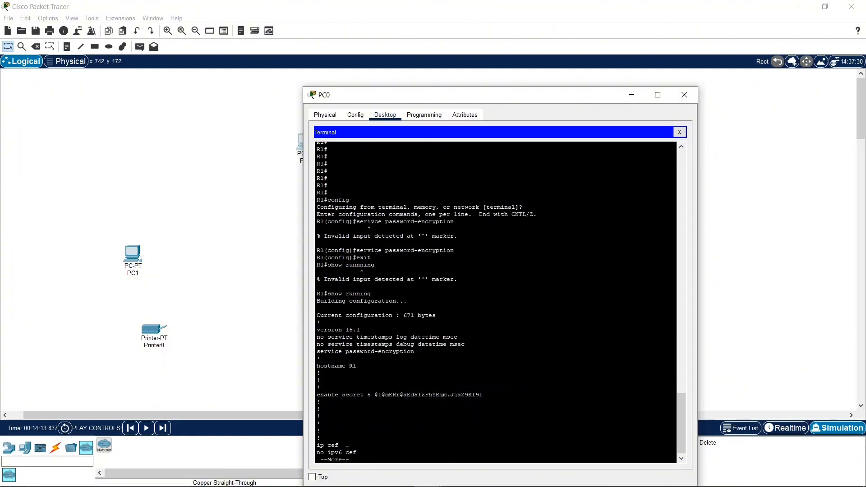
key(space)
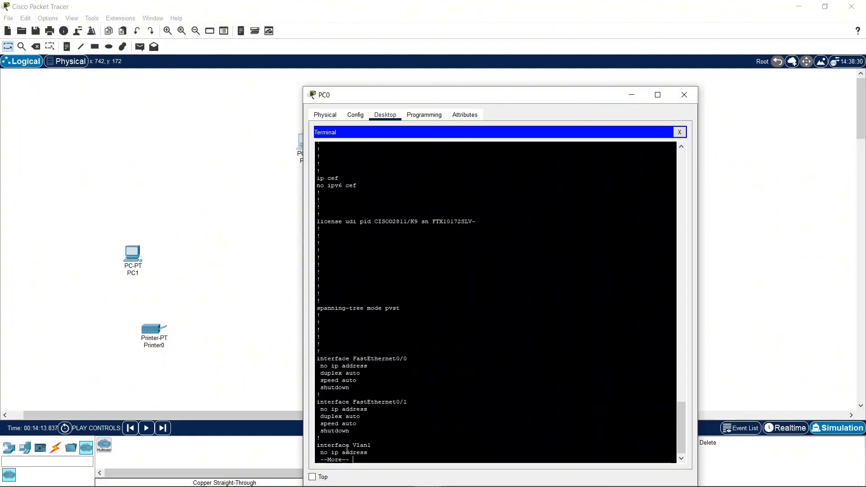
key(space)
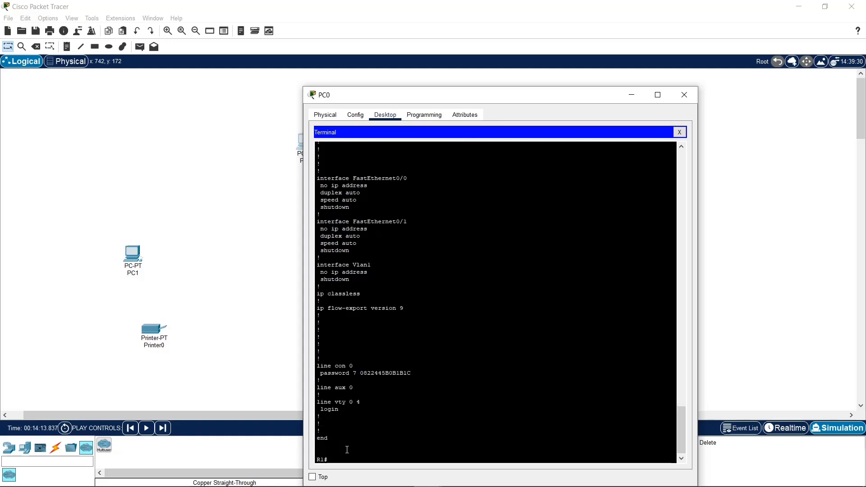
key(Return)
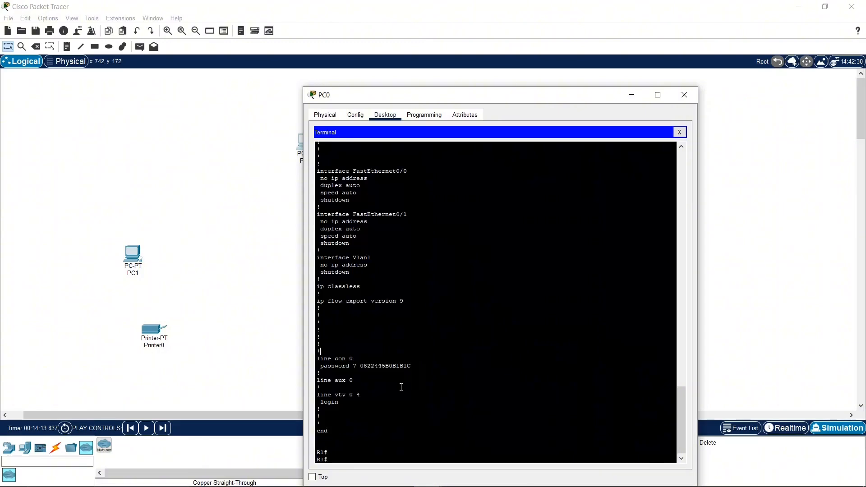
Step: Highlight the encrypted password string under line con 0 in the running configuration output
drag(363, 367, 412, 366)
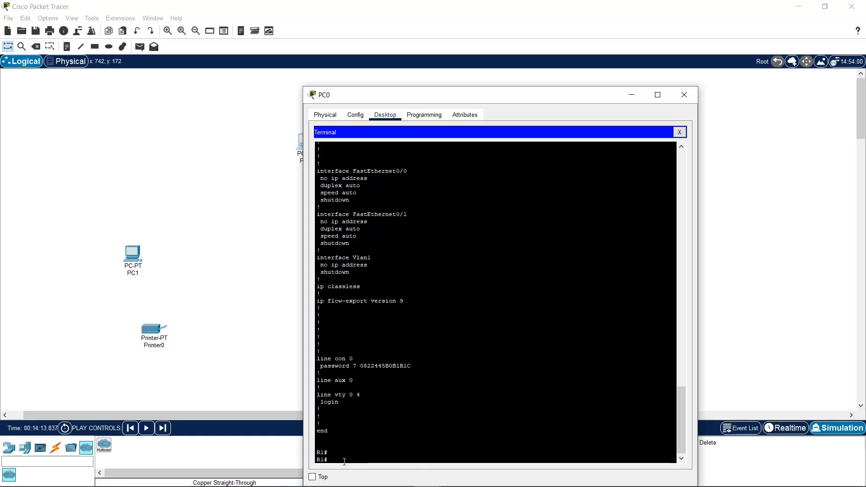
Step: Enter global configuration mode on R1 from the terminal
text(config)
key(Return)
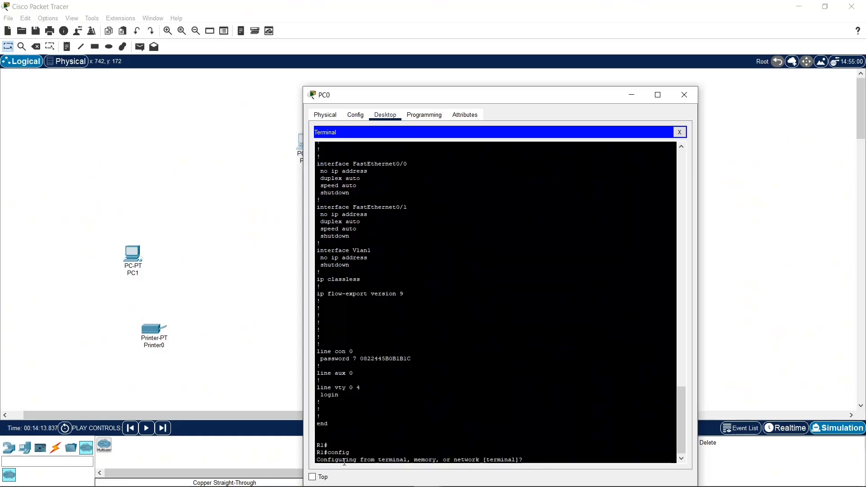
key(Return)
key(Return)
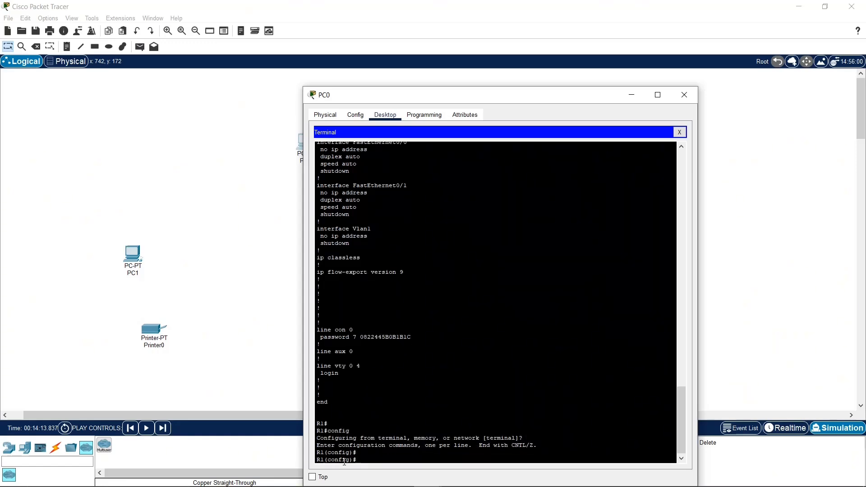
Step: Highlight the FastEthernet0/0 and FastEthernet0/1 interface entries in the running configuration output
scroll(407, 354, up, 6)
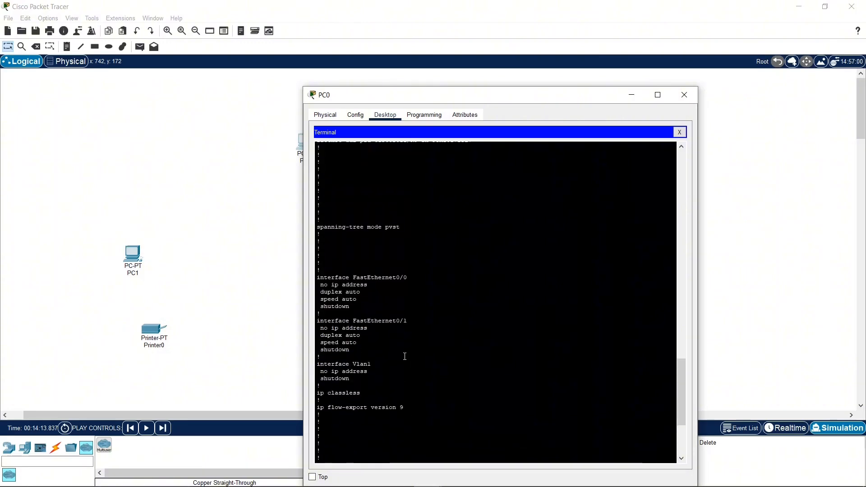
drag(417, 286, 420, 350)
click(435, 357)
drag(352, 281, 411, 294)
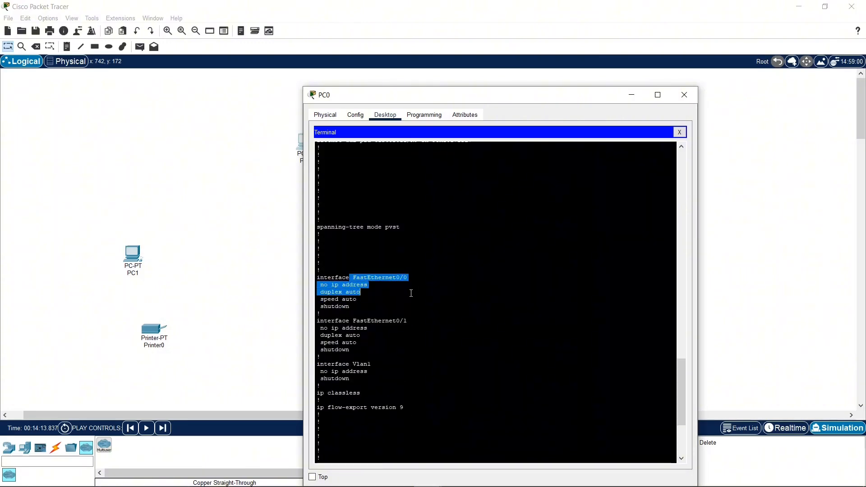
drag(354, 272, 437, 281)
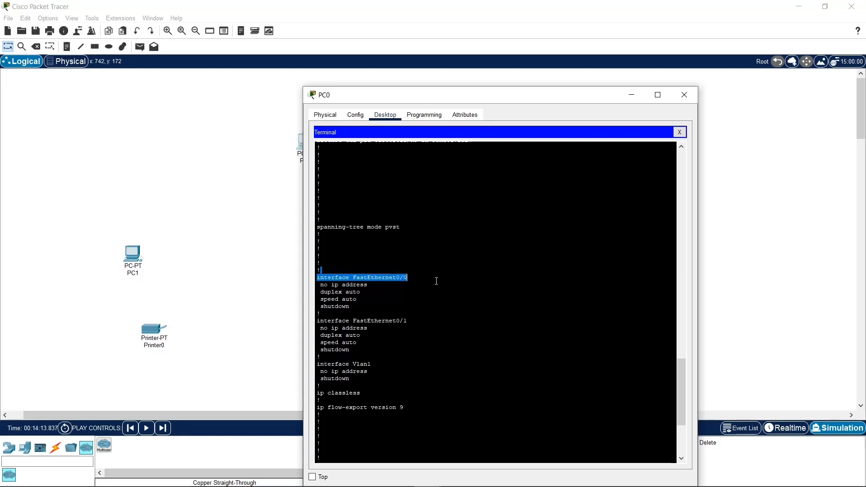
drag(347, 320, 418, 321)
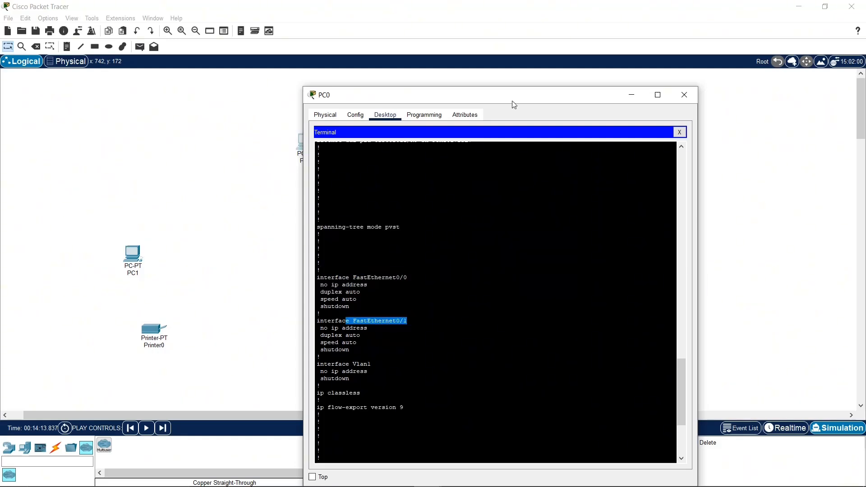
Step: Set the PC0 window to stay on top and move it clear of the PC0–Router3 link in the topology
drag(512, 101, 207, 37)
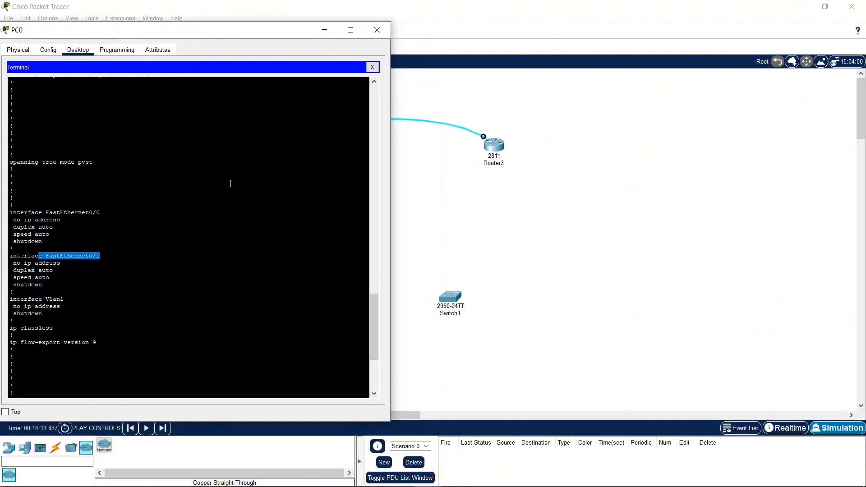
click(5, 412)
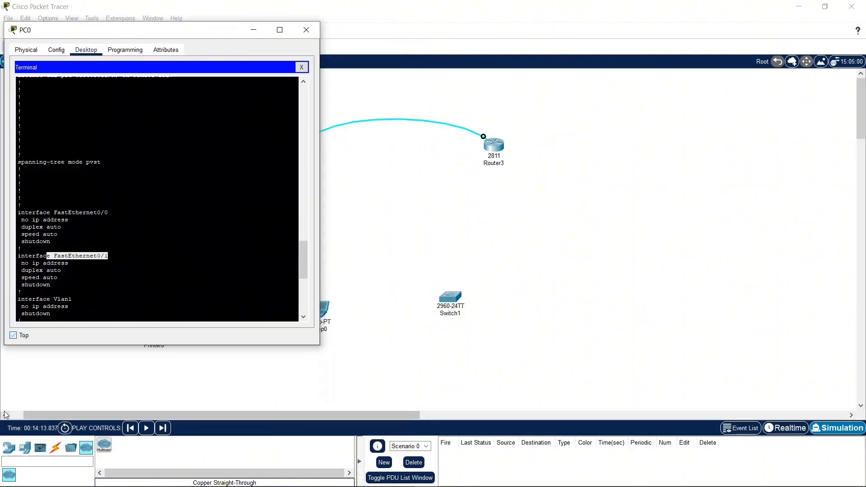
click(352, 113)
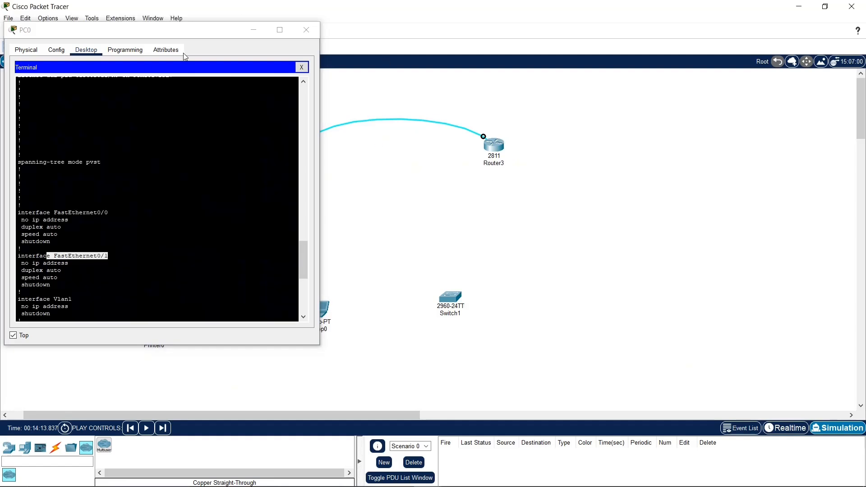
drag(190, 38, 749, 39)
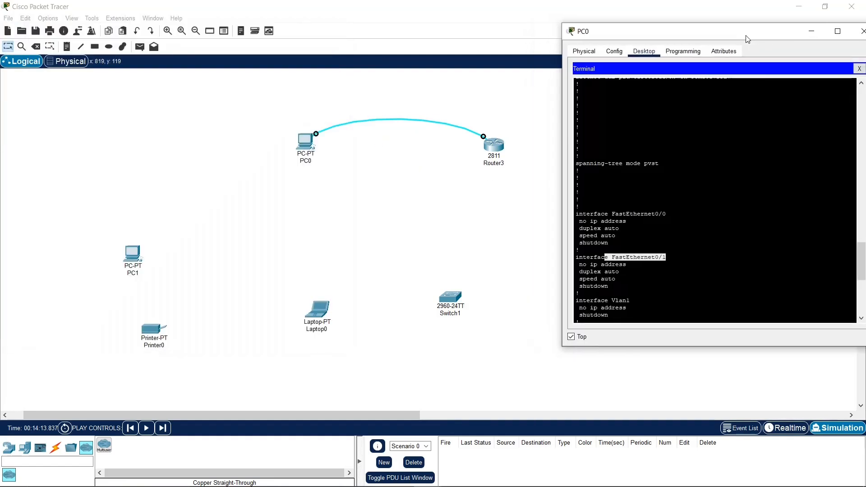
click(492, 147)
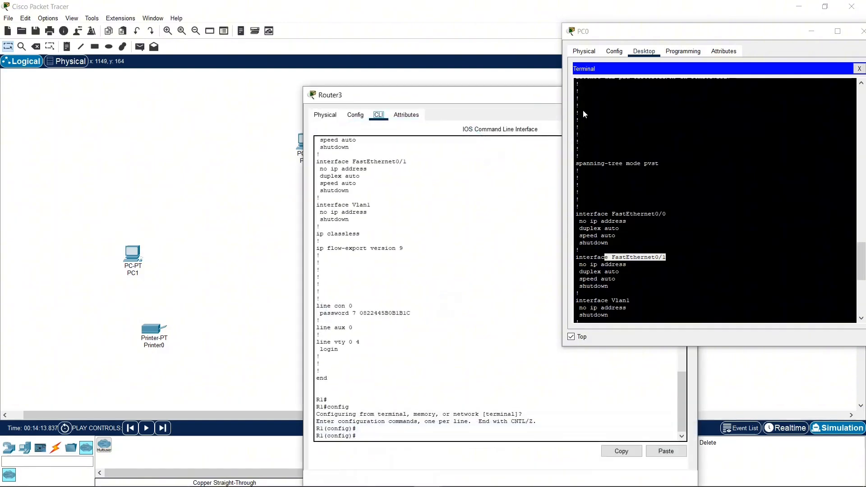
click(480, 82)
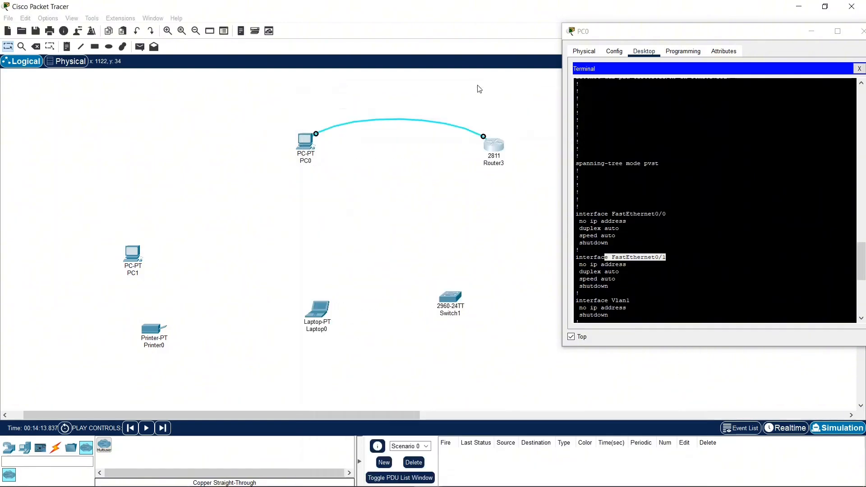
click(493, 143)
drag(511, 101, 208, 101)
click(384, 96)
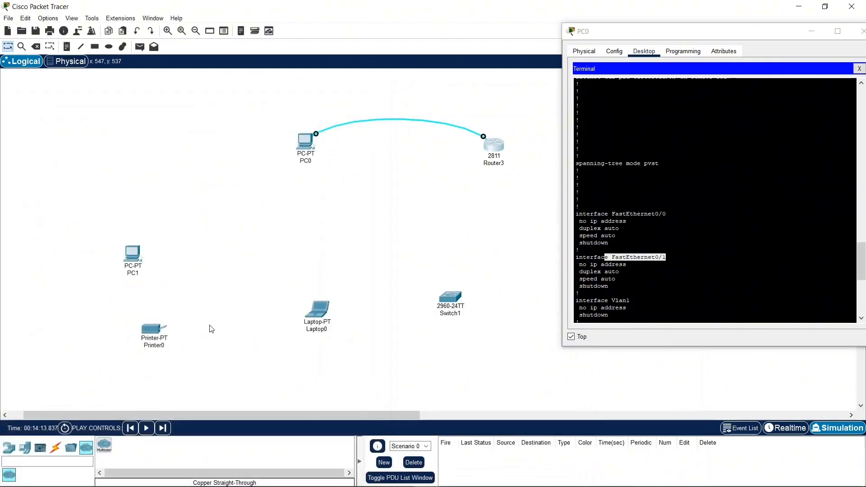
Step: Connect Router3's FastEthernet0/1 to Switch1's GigabitEthernet0/1 with a copper straight-through cable, and place Switch1 between PC1 and Laptop0
click(55, 448)
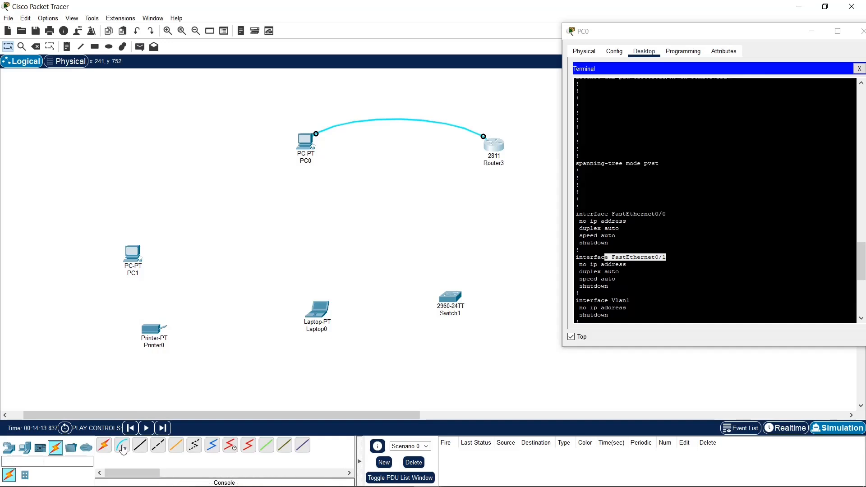
click(140, 447)
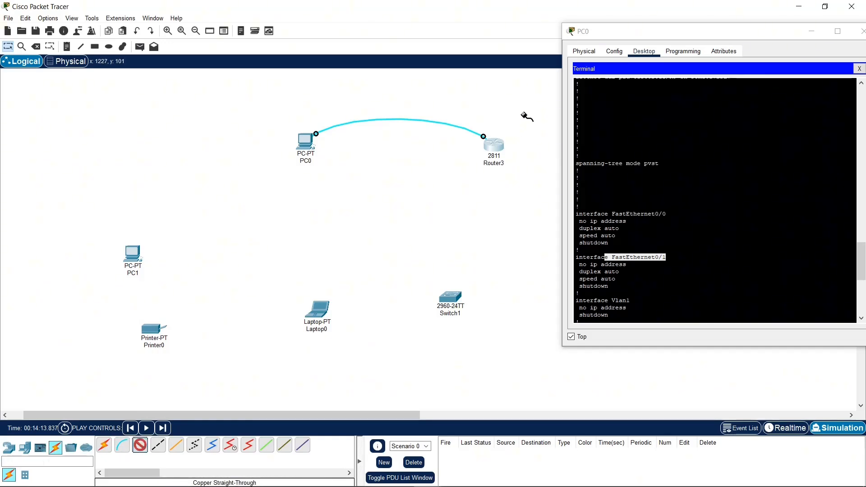
click(499, 149)
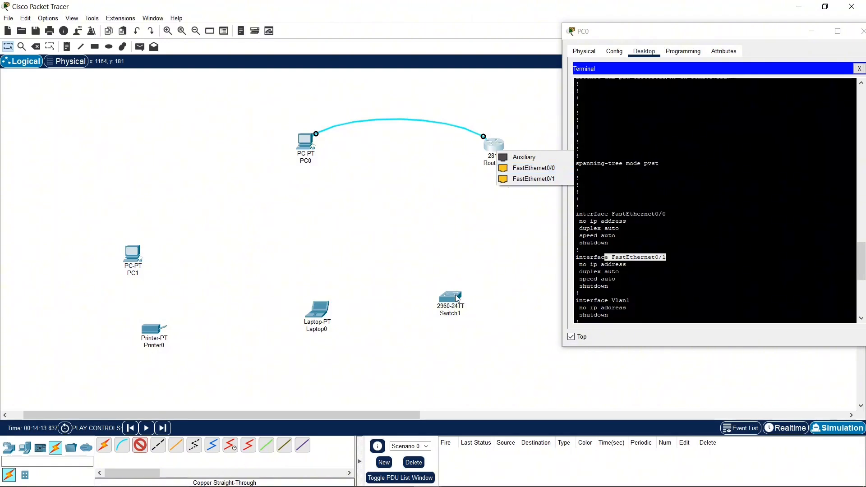
click(510, 179)
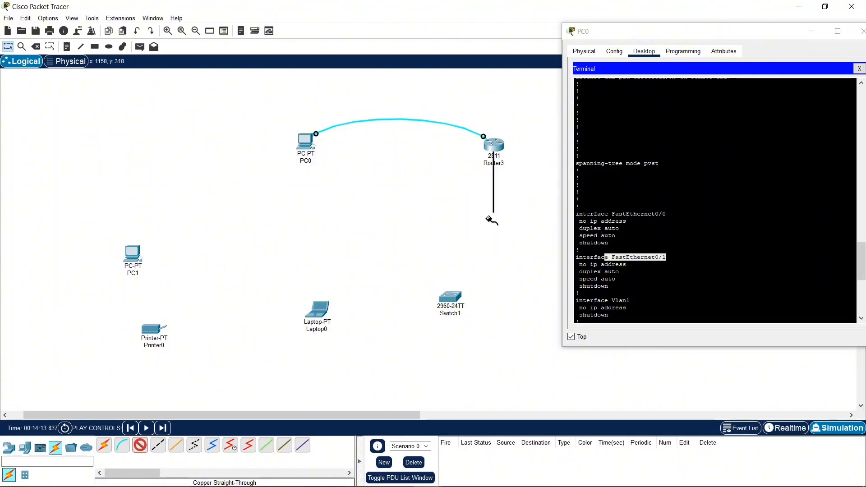
click(458, 298)
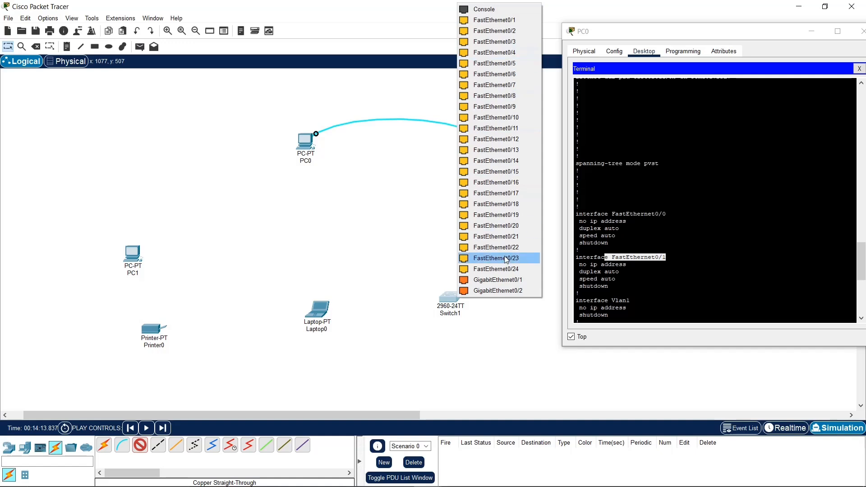
click(478, 281)
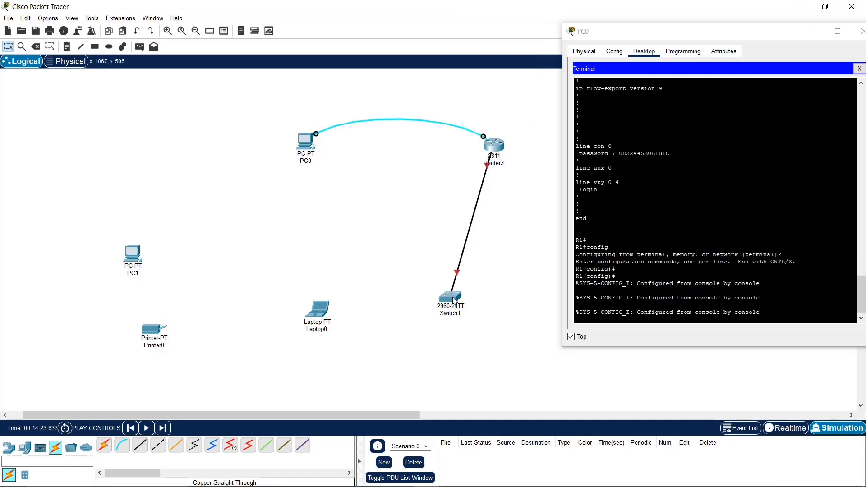
drag(453, 302, 261, 263)
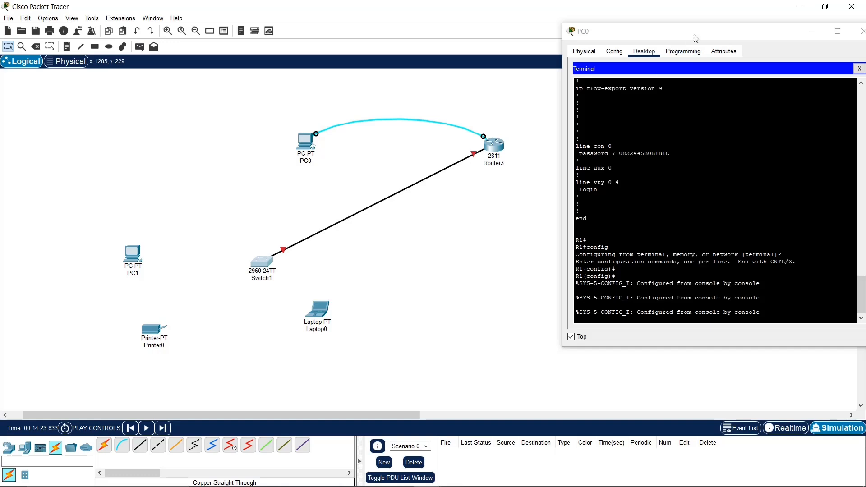
Step: Highlight the SYS-5-CONFIG_I messages in PC0's terminal and bring up a fresh R1(config)# prompt
drag(694, 32, 573, 47)
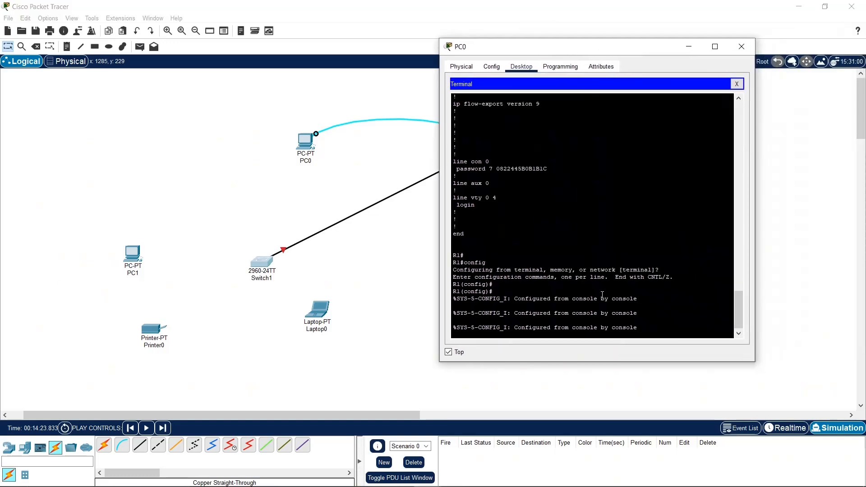
click(662, 320)
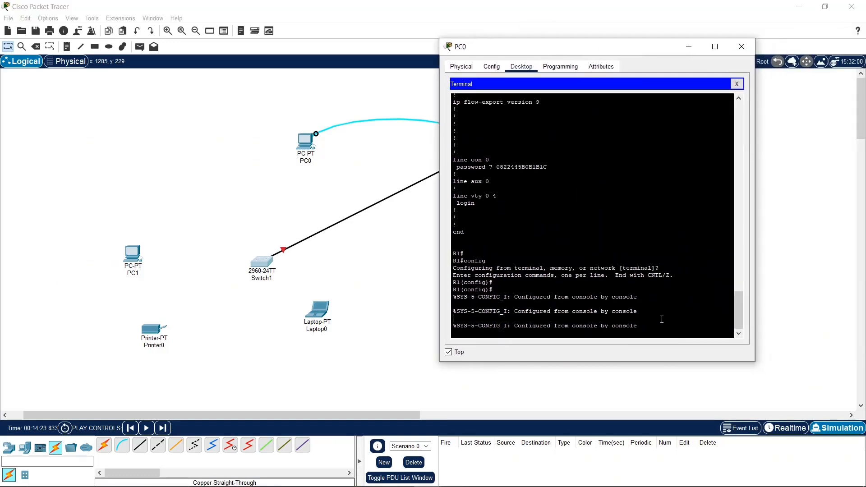
right_click(661, 320)
click(605, 325)
drag(629, 329, 625, 304)
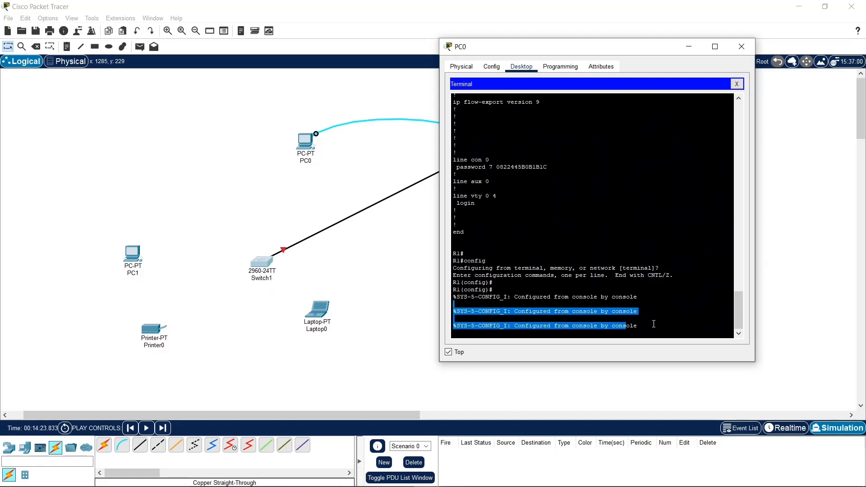
key(Return)
Step: Copy the line "interface FastEthernet0/1" from the running configuration output and run it at the configuration prompt
scroll(544, 113, up, 6)
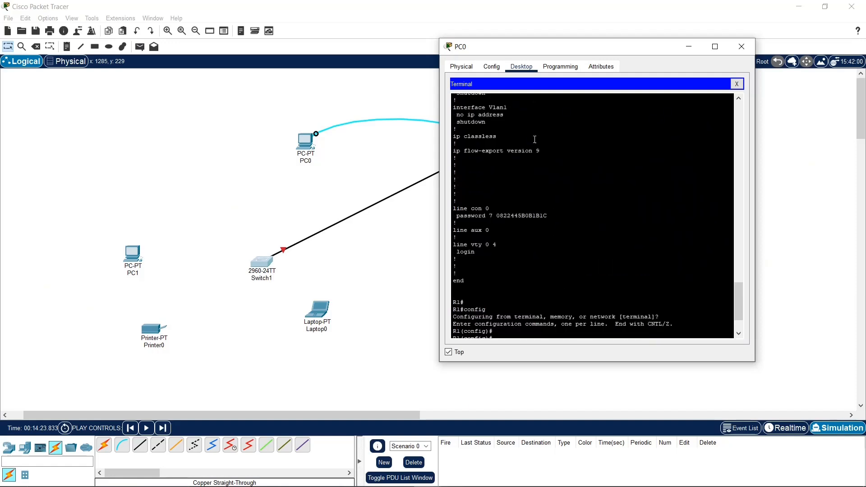
drag(547, 150, 489, 146)
click(545, 147)
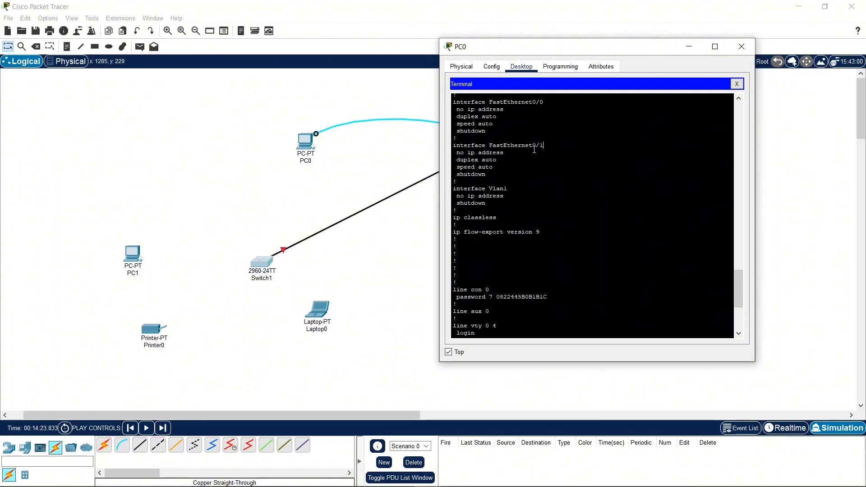
drag(543, 147, 458, 148)
right_click(457, 147)
click(471, 151)
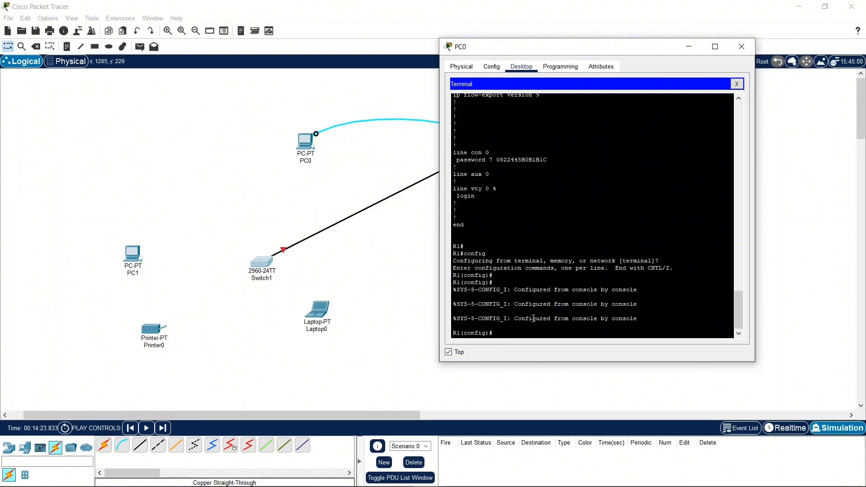
right_click(527, 337)
click(546, 354)
key(Return)
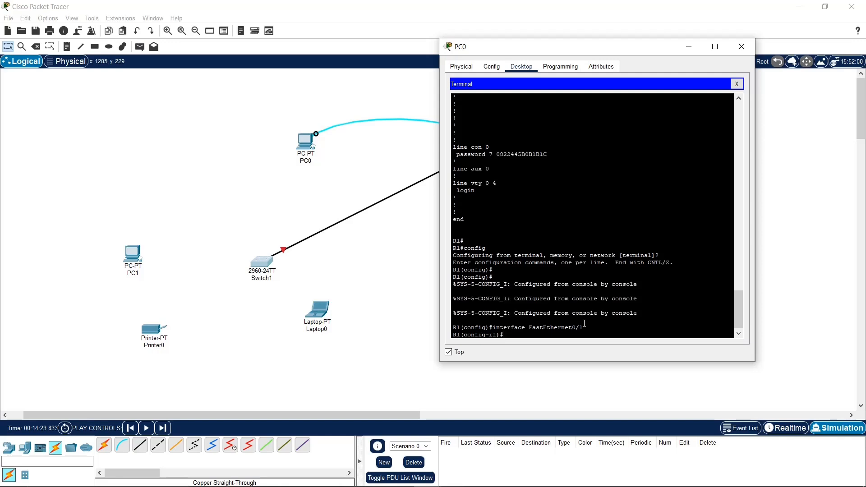
Step: Assign the interface IP address 192.168.1.1 with subnet mask 255.255.255.0
text(ip address 192.168.1.1 255)
drag(616, 335, 587, 337)
click(608, 328)
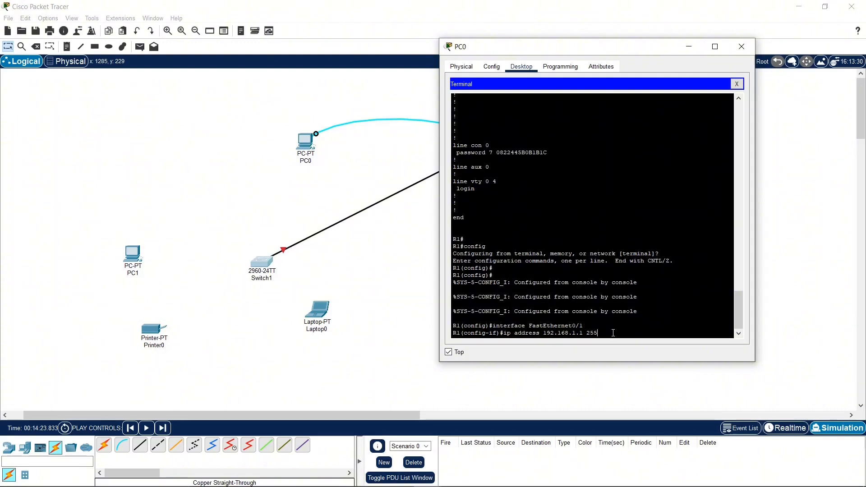
text(.255.255.0)
key(Return)
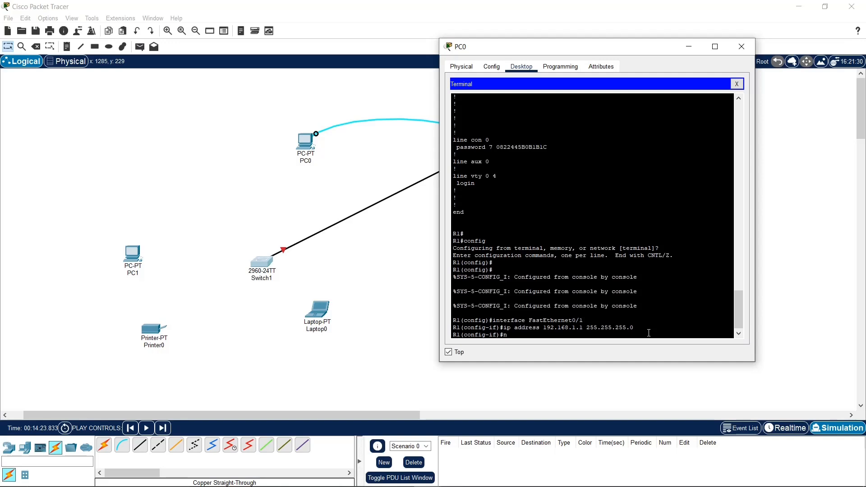
Step: Enable FastEthernet0/1 with no shutdown and exit to global configuration mode
text(hutdown)
key(Return)
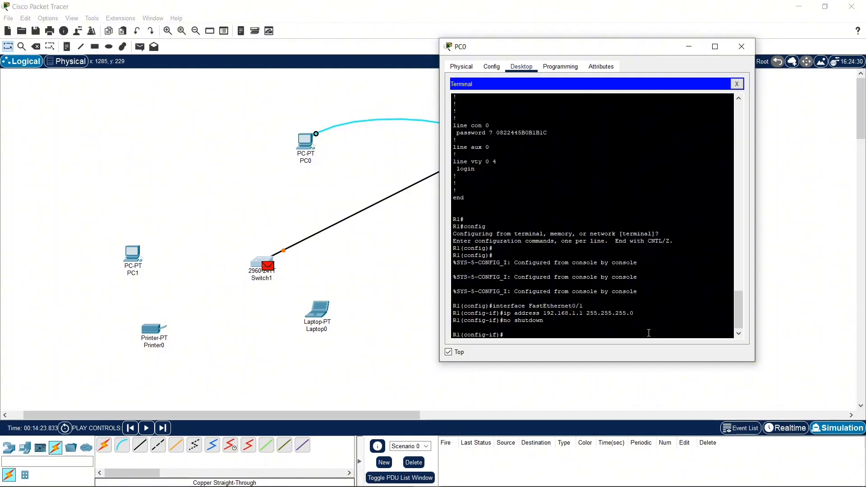
drag(537, 50, 630, 52)
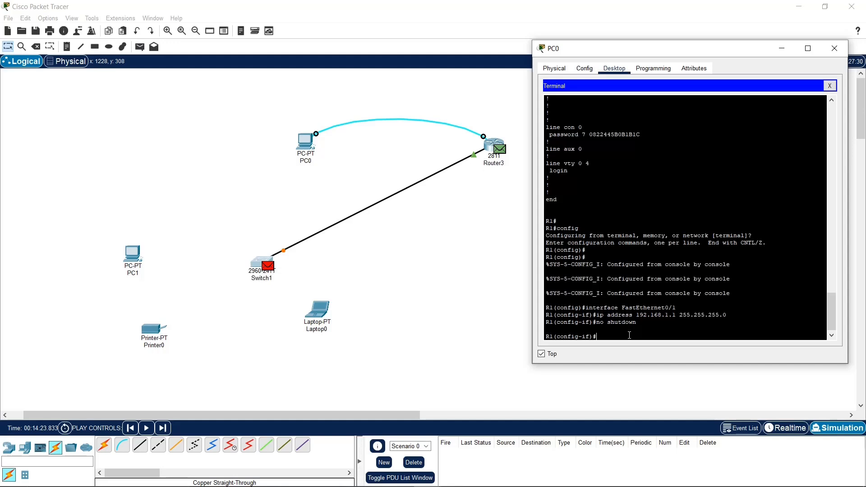
text(it)
key(Return)
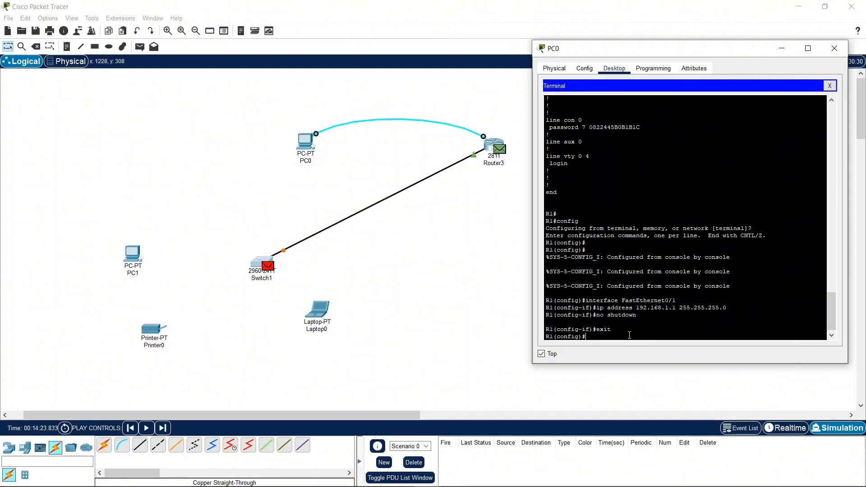
click(834, 48)
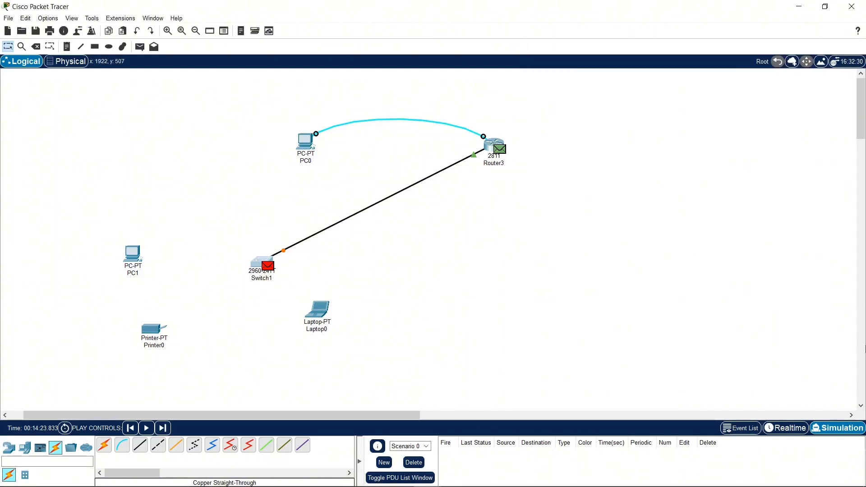
Step: Switch from Simulation to Realtime mode and fast-forward time so the switch link comes up
click(794, 429)
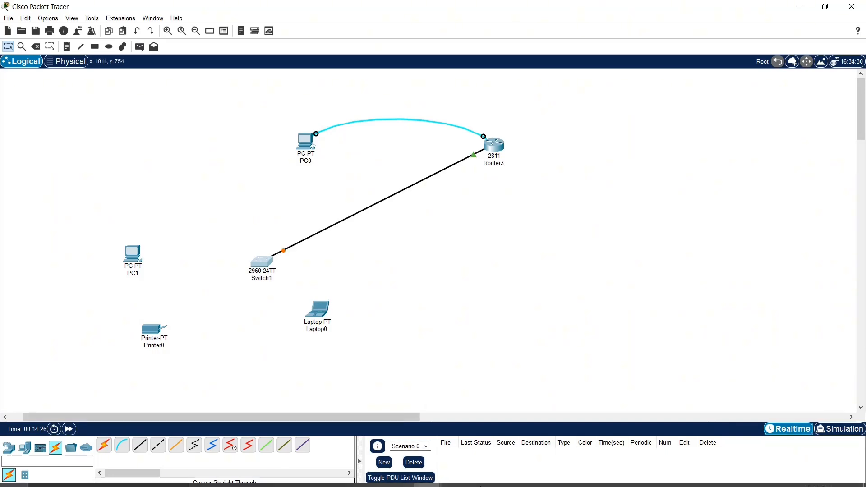
mouse_move(432, 481)
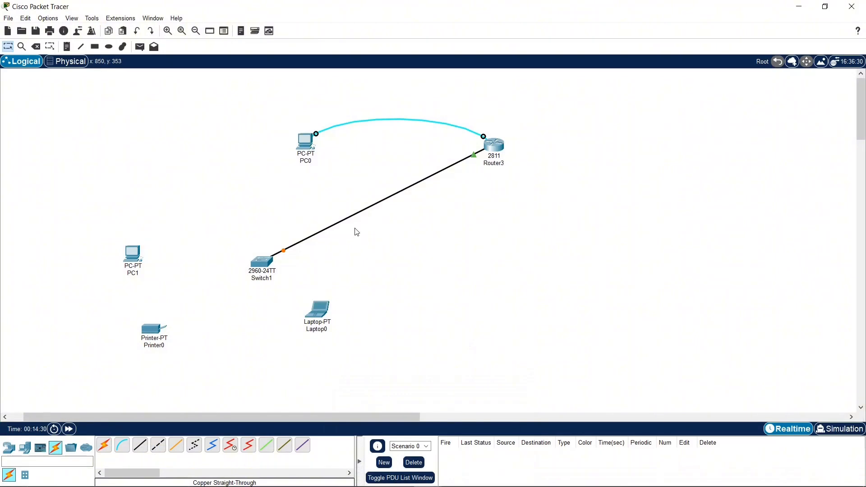
click(69, 429)
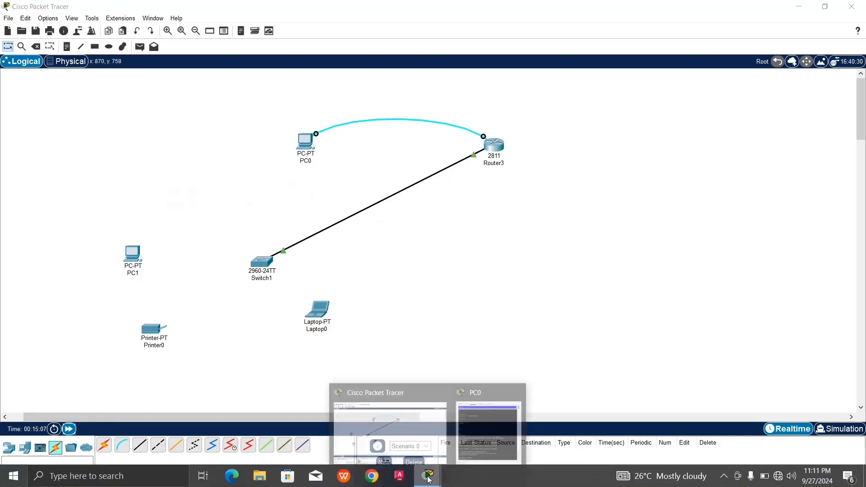
Step: Bring PC0's terminal back to the front and exit global configuration mode to privileged EXEC
click(508, 430)
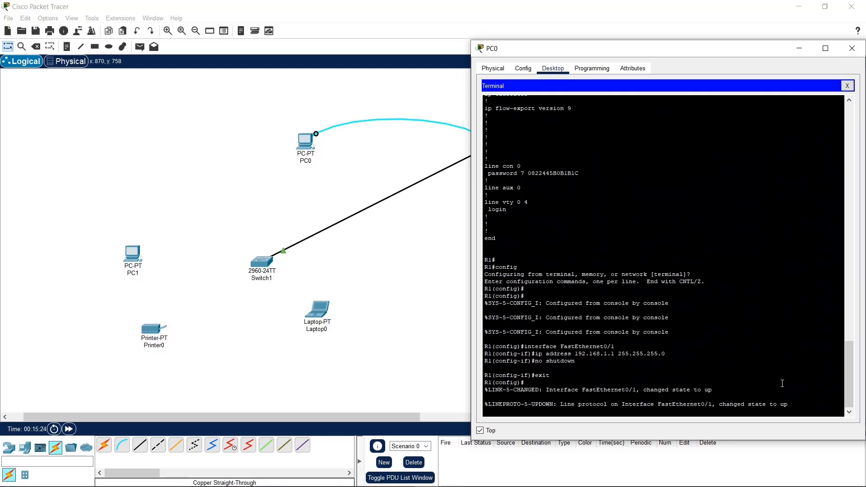
key(Return)
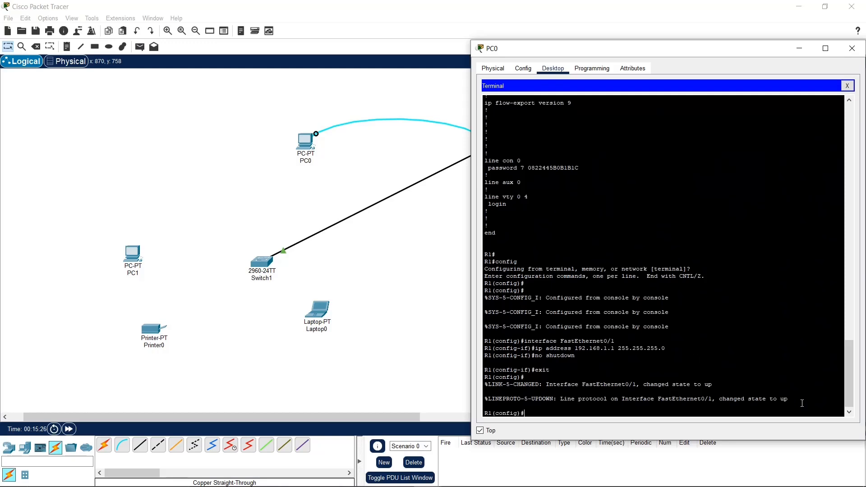
text(exit)
key(Return)
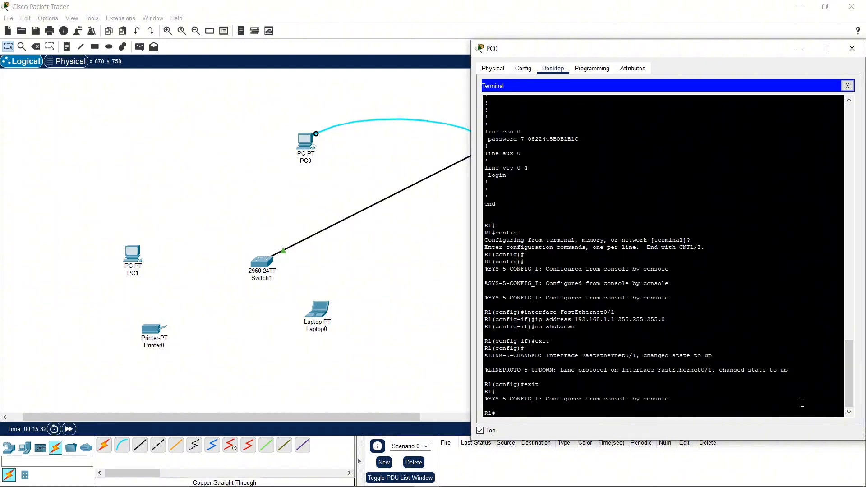
Step: Save the configuration with copy running-config startup-config, accepting the default destination filename
text(copy running-config startup-confi)
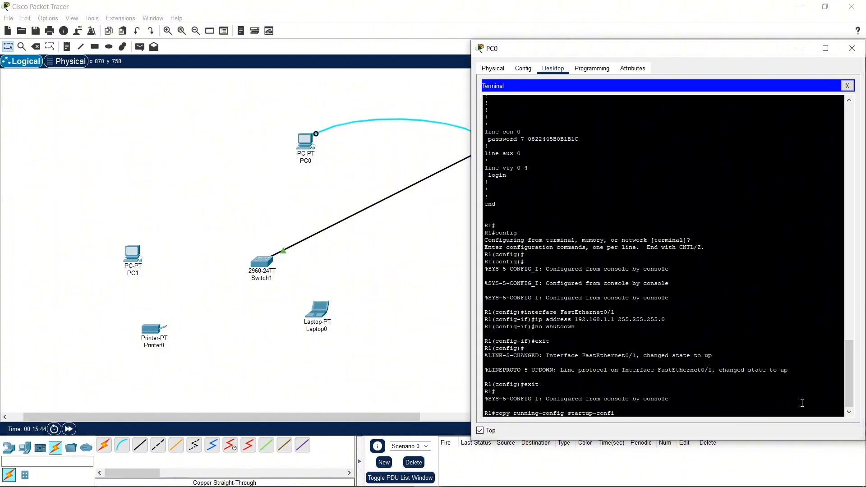
text(g)
key(Return)
key(Return)
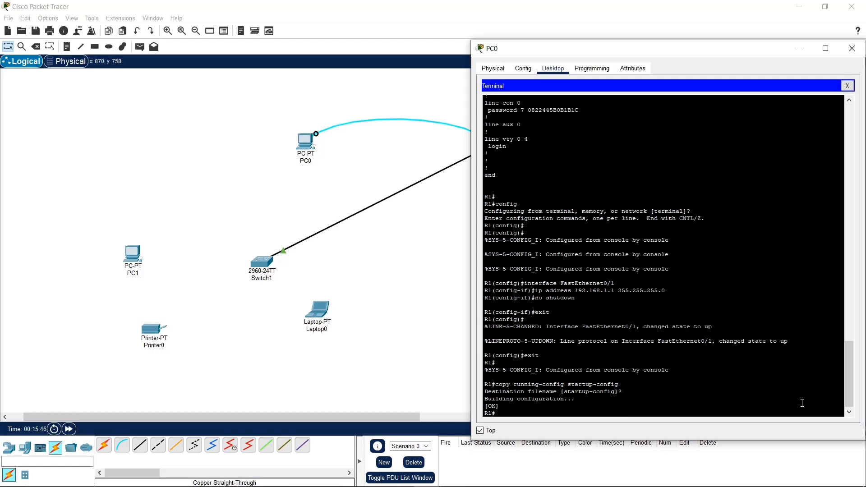
key(Return)
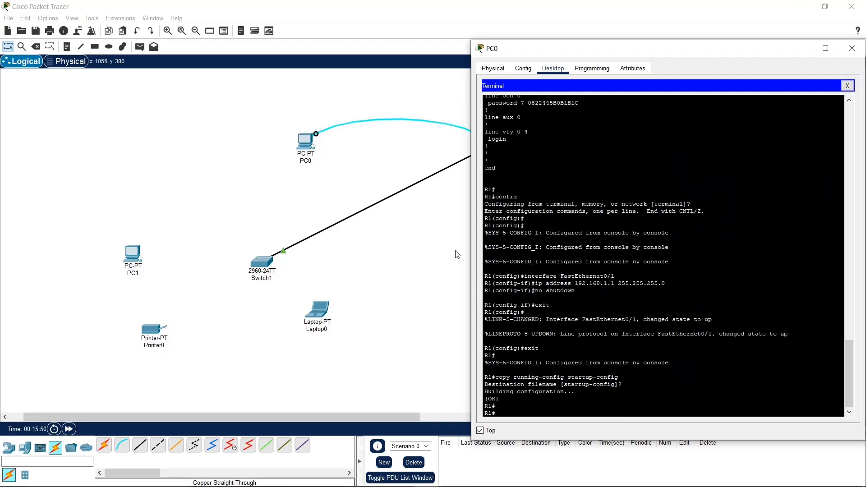
Step: Reposition the PC0 window over the topology and enter global configuration mode with the config command
drag(577, 49, 169, 43)
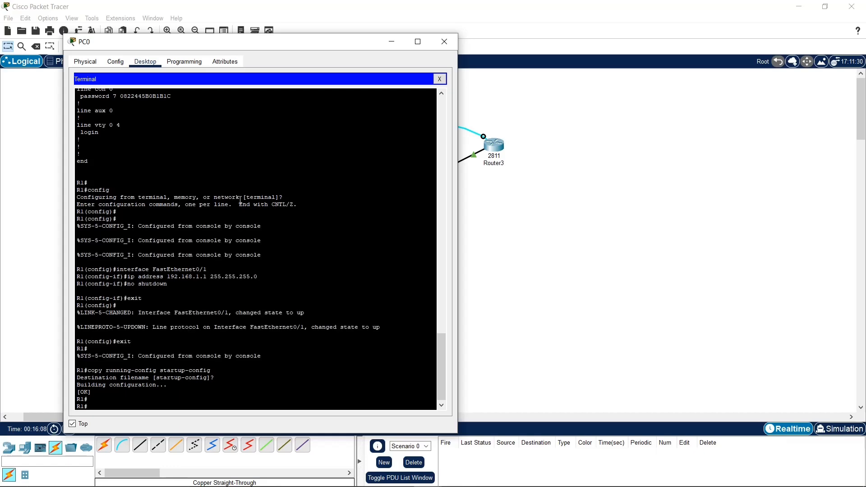
drag(217, 42, 537, 28)
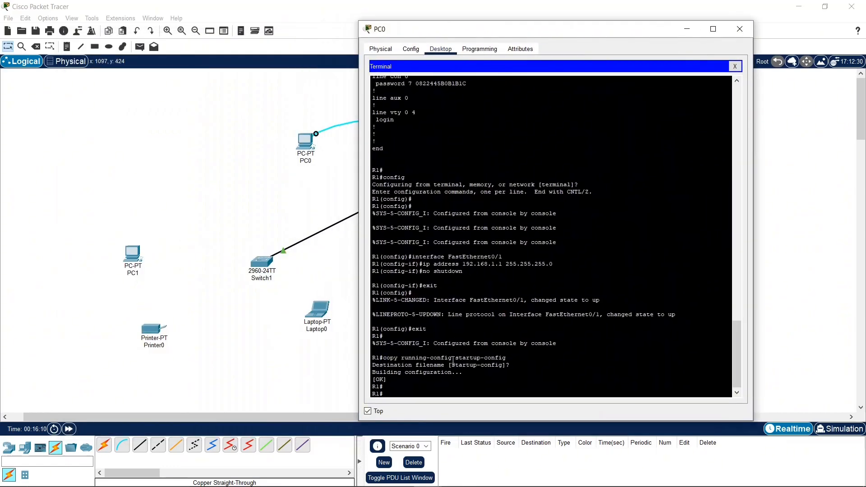
text(config)
key(Return)
key(Return)
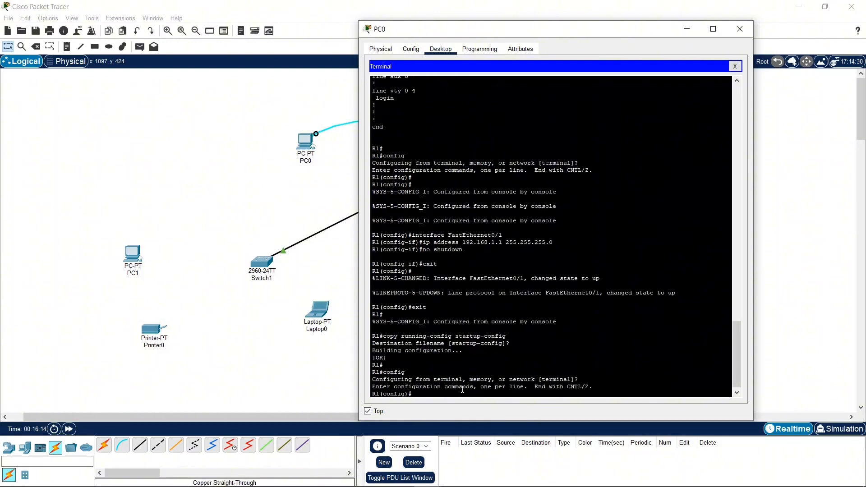
Step: Set the message-of-the-day banner with banner motd #Authorized Access Only!# and exit configuration mode
text(banner motd #)
text(Authorixzed Access Only!)
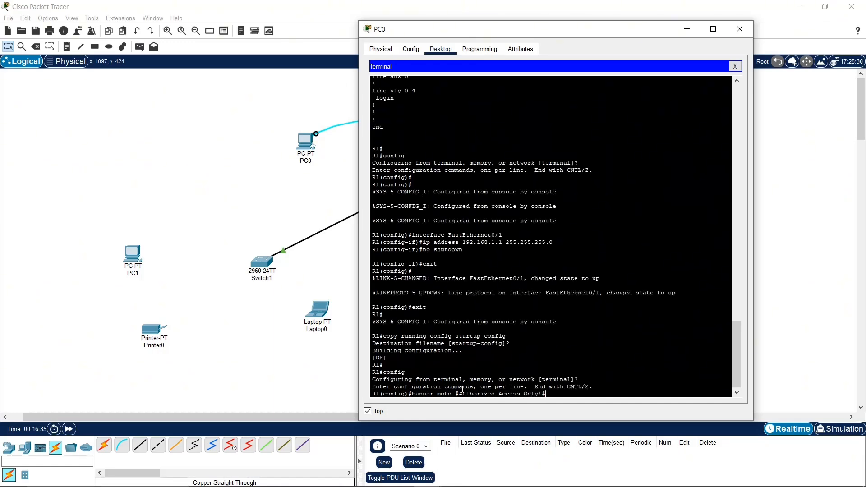
text(#)
key(Return)
text(e)
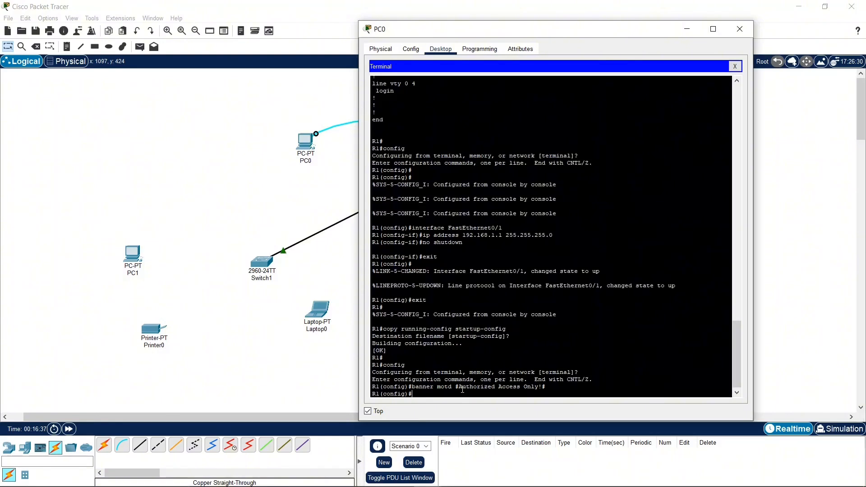
text(xit)
key(Return)
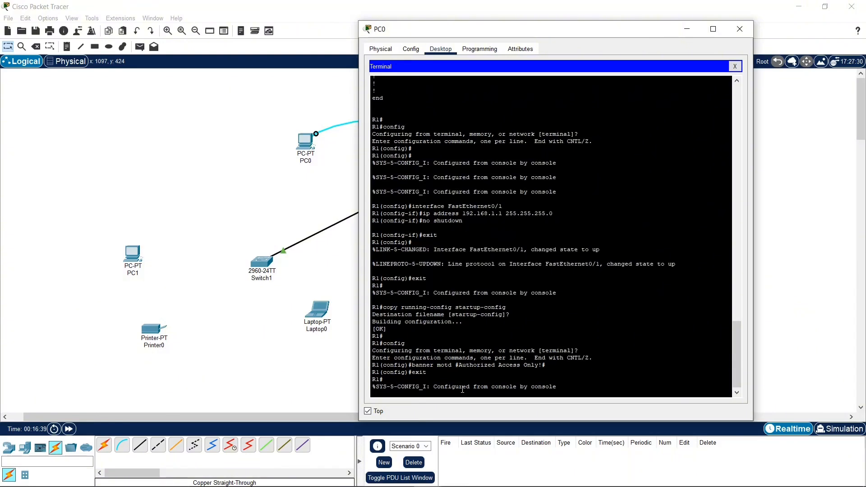
key(Return)
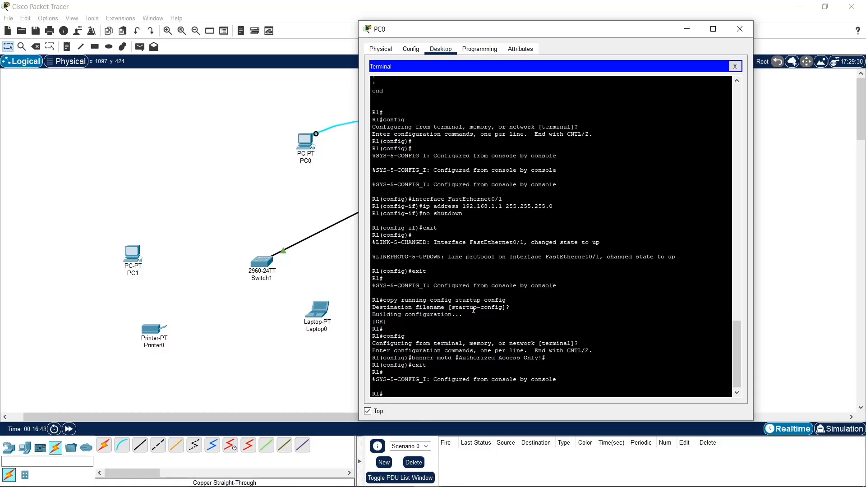
Step: Copy the earlier "copy running-config startup-config" command from the terminal output and run it again with the default destination filename
drag(383, 300, 513, 300)
right_click(499, 300)
click(513, 307)
click(434, 391)
right_click(434, 392)
click(453, 408)
key(Return)
key(Return)
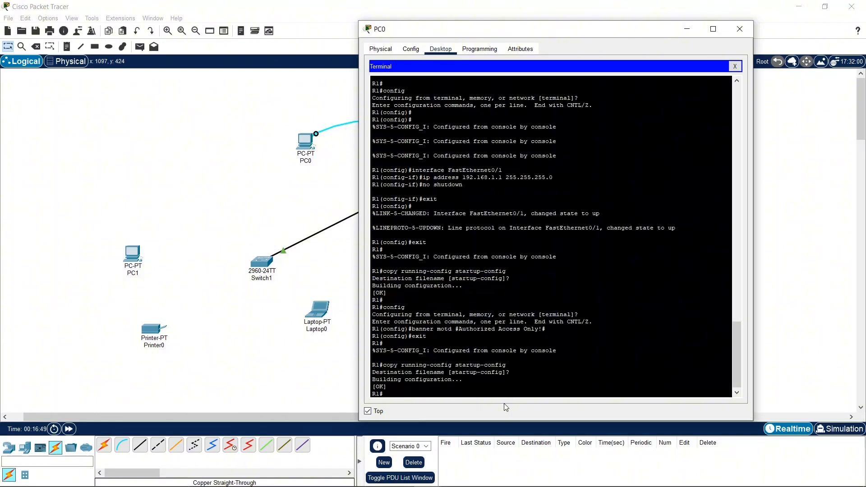
Step: Exit the router's console session and start a new one to check the login banner
text(exit)
key(Return)
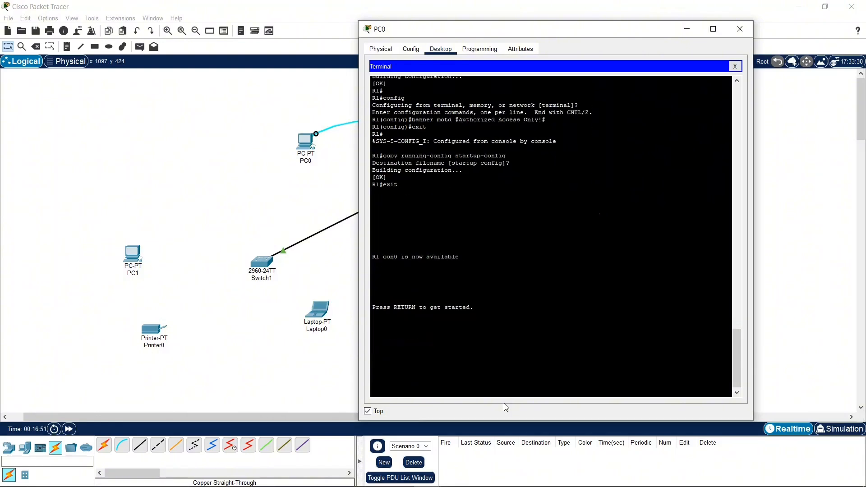
key(Return)
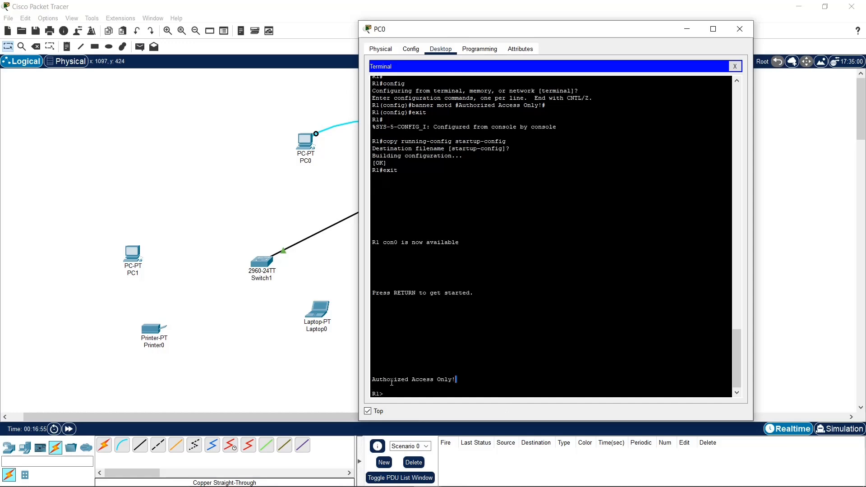
mouse_move(392, 383)
mouse_down()
mouse_move(406, 380)
mouse_move(372, 380)
mouse_move(388, 381)
mouse_up()
click(500, 373)
key(Return)
key(Return)
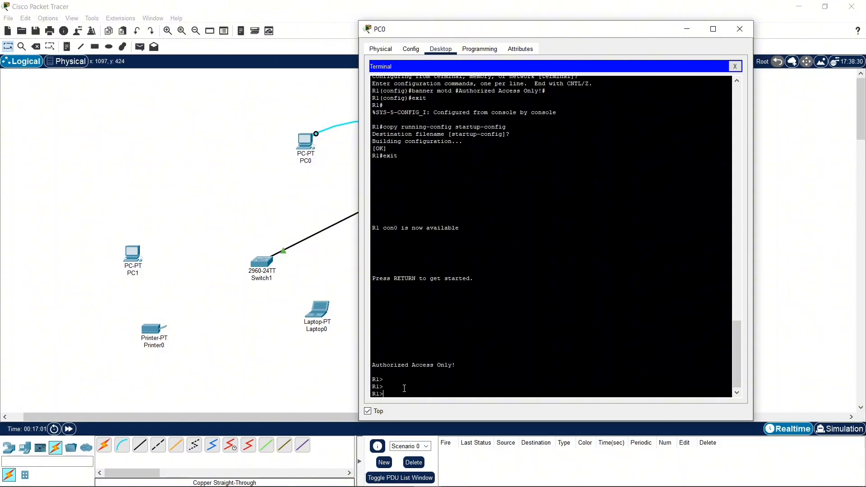
Step: Enter privileged EXEC mode with enable and supply the router's enable password
text(enable)
key(Return)
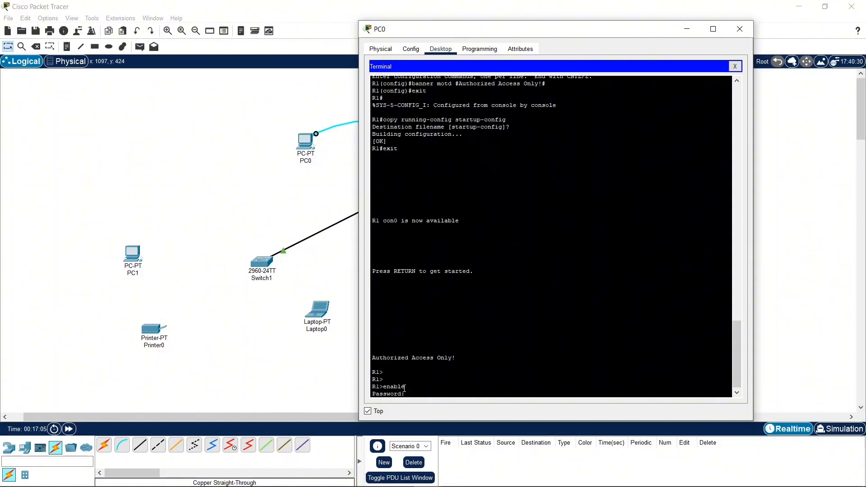
key(Return)
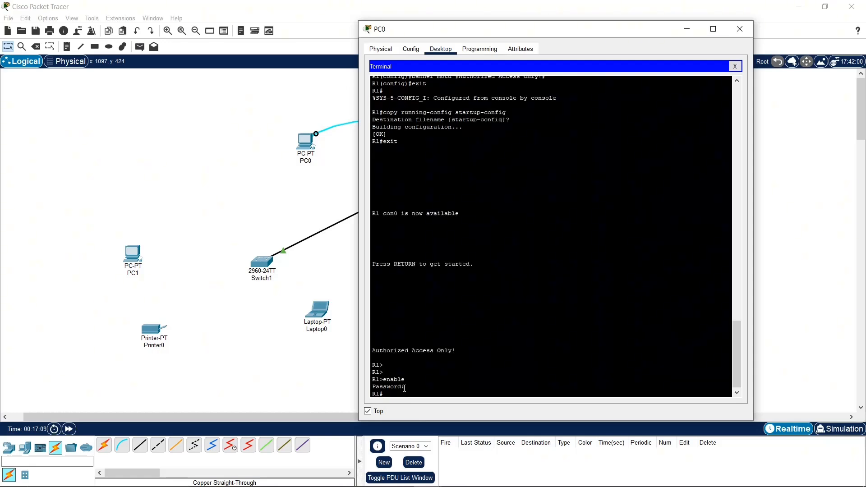
Step: Run show ip interface brief and examine the IP address, status and protocol of FastEthernet0/1
text(show ip interface)
text( bre)
text(e)
text(f)
key(Return)
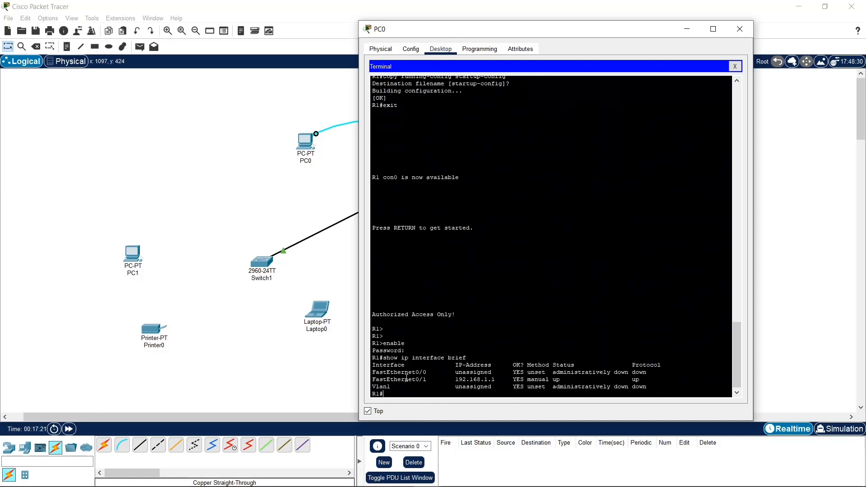
drag(405, 379, 550, 382)
click(457, 380)
click(518, 381)
drag(643, 380, 582, 379)
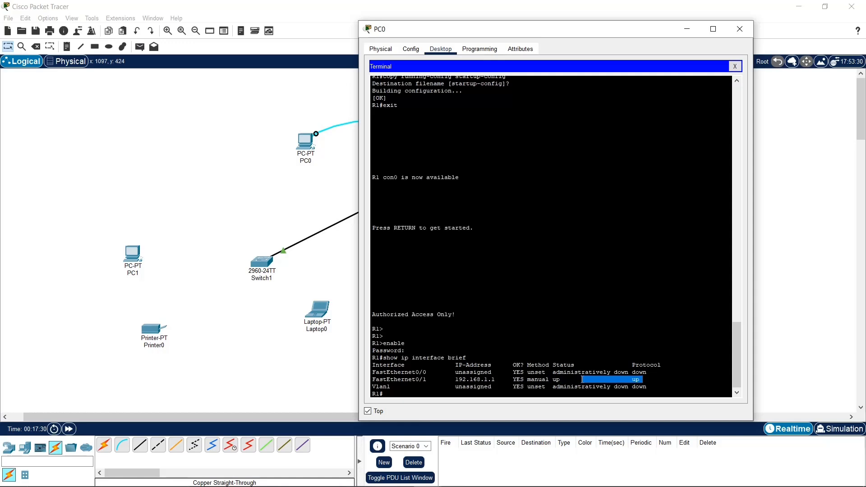
click(469, 390)
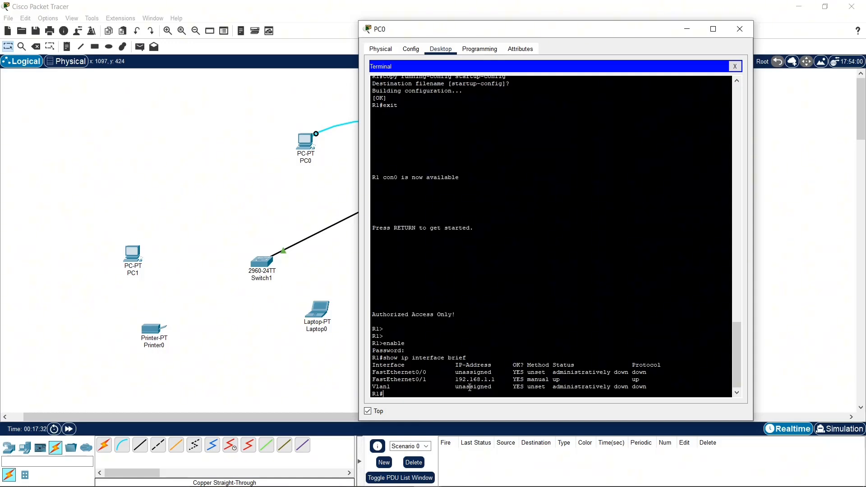
key(Return)
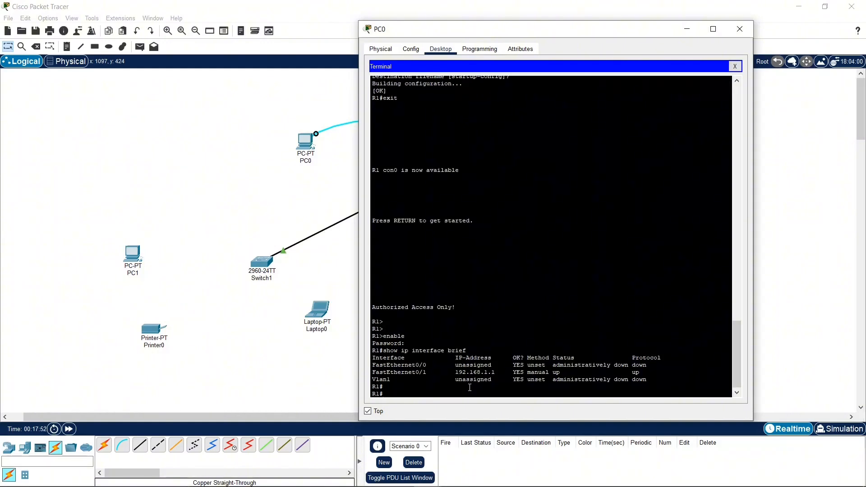
Step: List the available privileged EXEC commands with ? and examine entries such as copy and show
text(?)
key(Return)
key(Return)
key(Return)
key(Return)
key(Return)
key(Return)
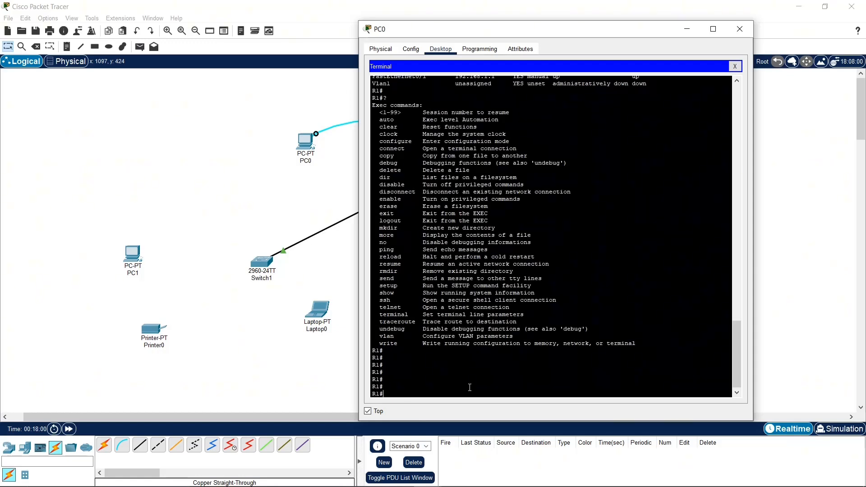
double_click(400, 214)
drag(408, 184, 375, 160)
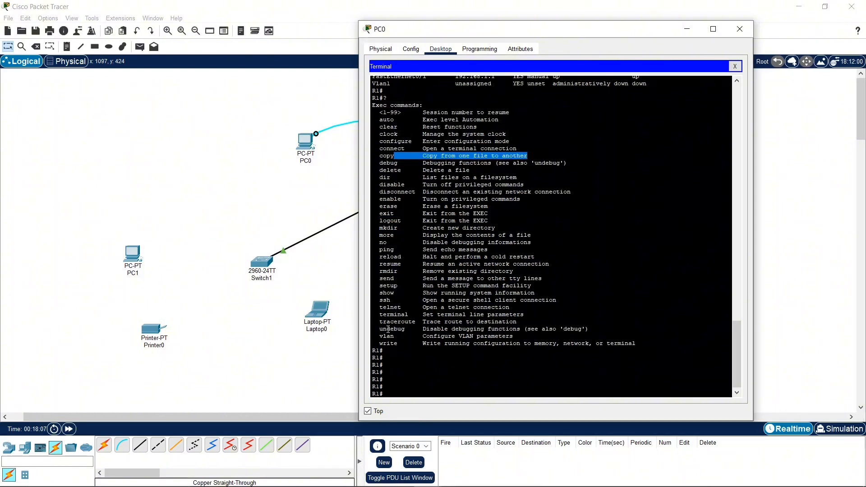
click(398, 294)
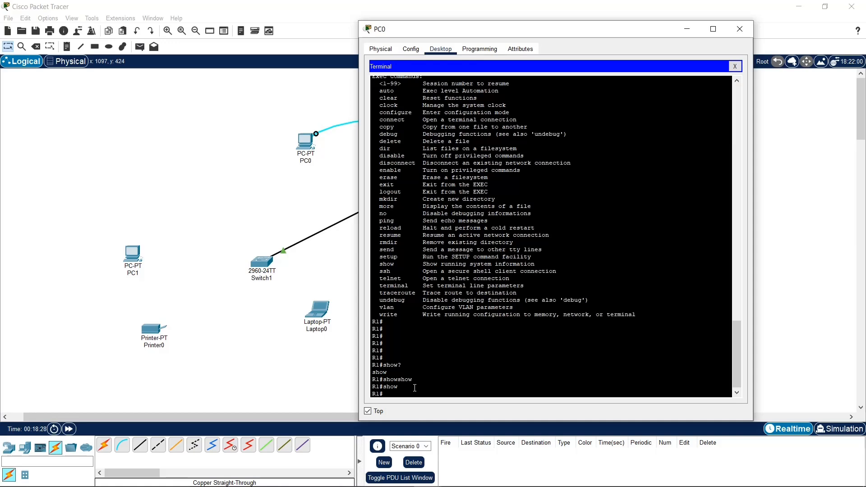